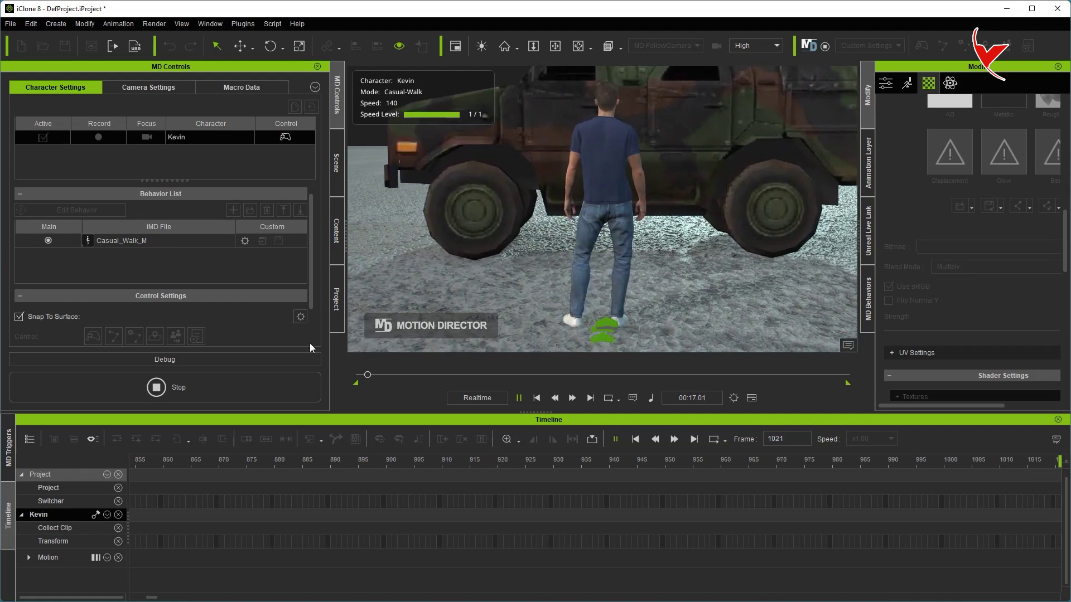
- Stop the Motion Director recording and create a motion clip from the recorded 17.5 s player-control macro
click(245, 388)
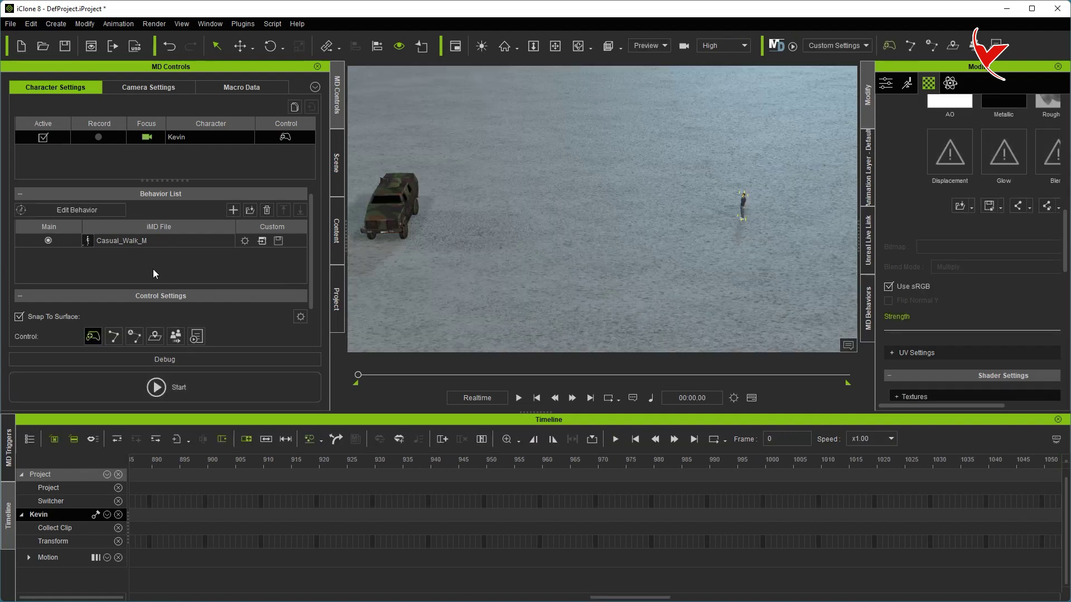
click(241, 87)
click(112, 159)
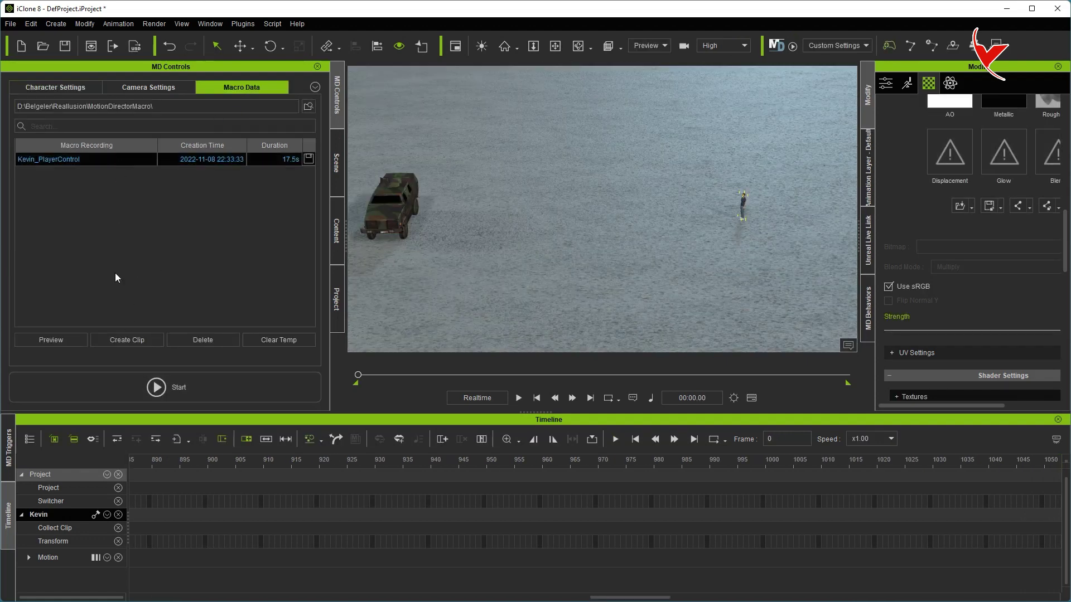
click(127, 341)
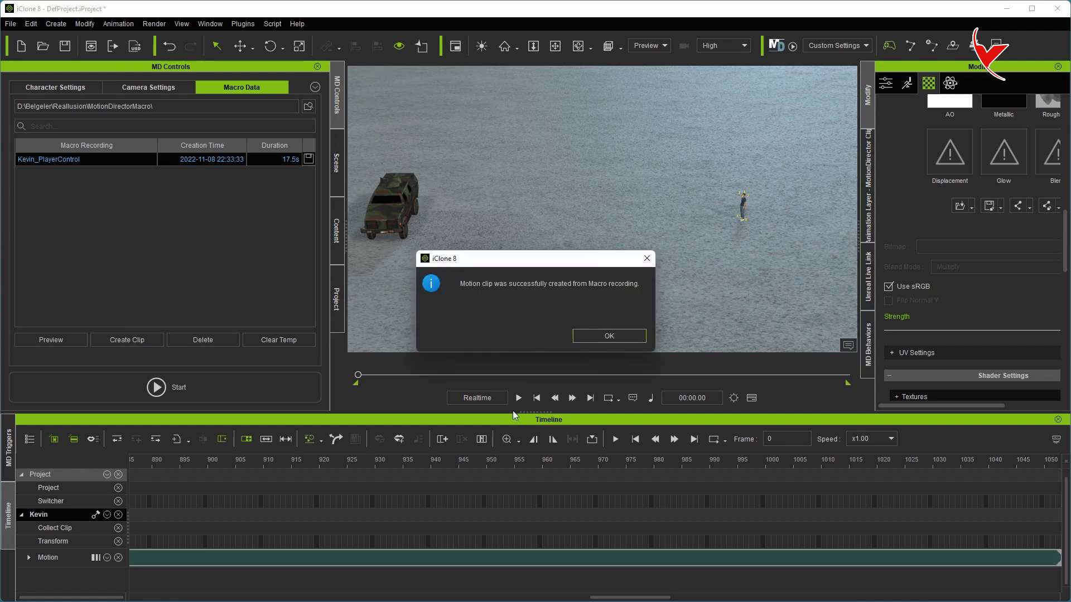
click(604, 337)
- Split the MotionDirector clip at frame 54, where the character is still standing before walking off
scroll(581, 524, down, 3)
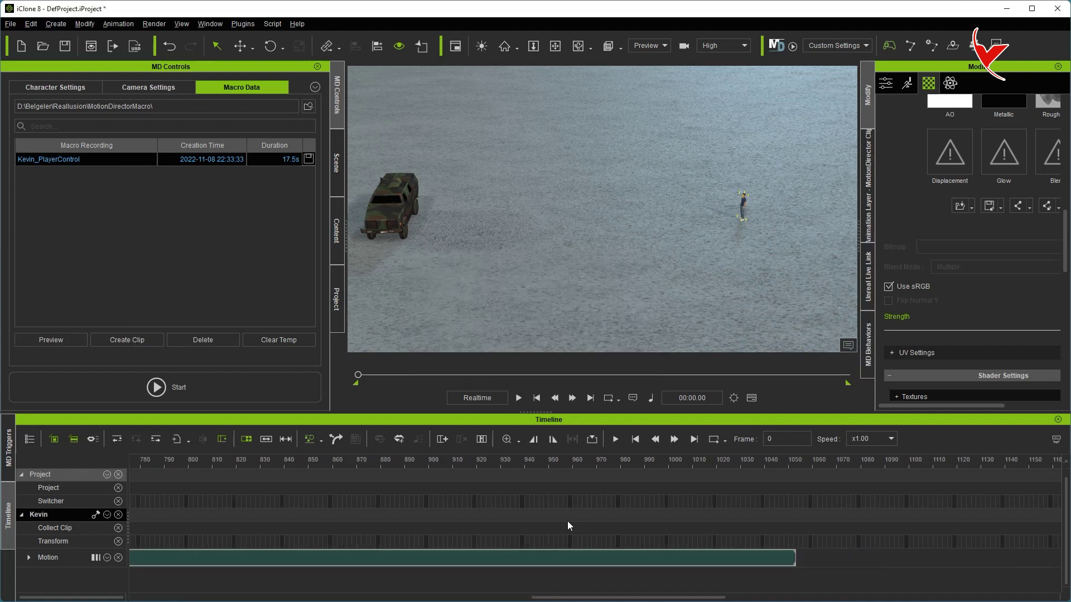
scroll(568, 521, down, 5)
drag(639, 463, 106, 452)
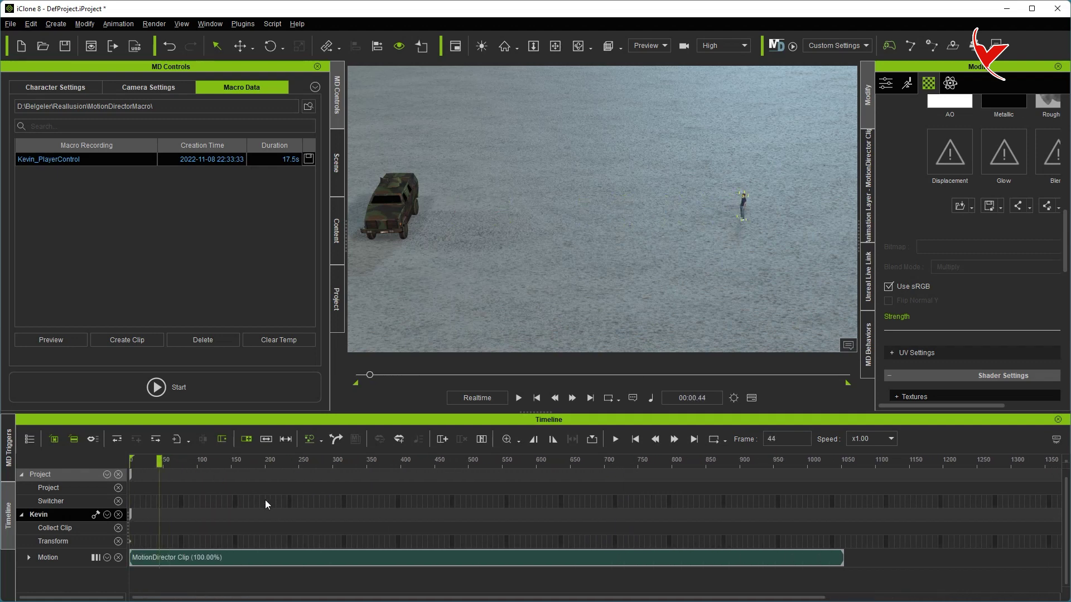
scroll(265, 500, down, 2)
drag(182, 460, 172, 461)
middle_drag(785, 216, 645, 239)
key(f)
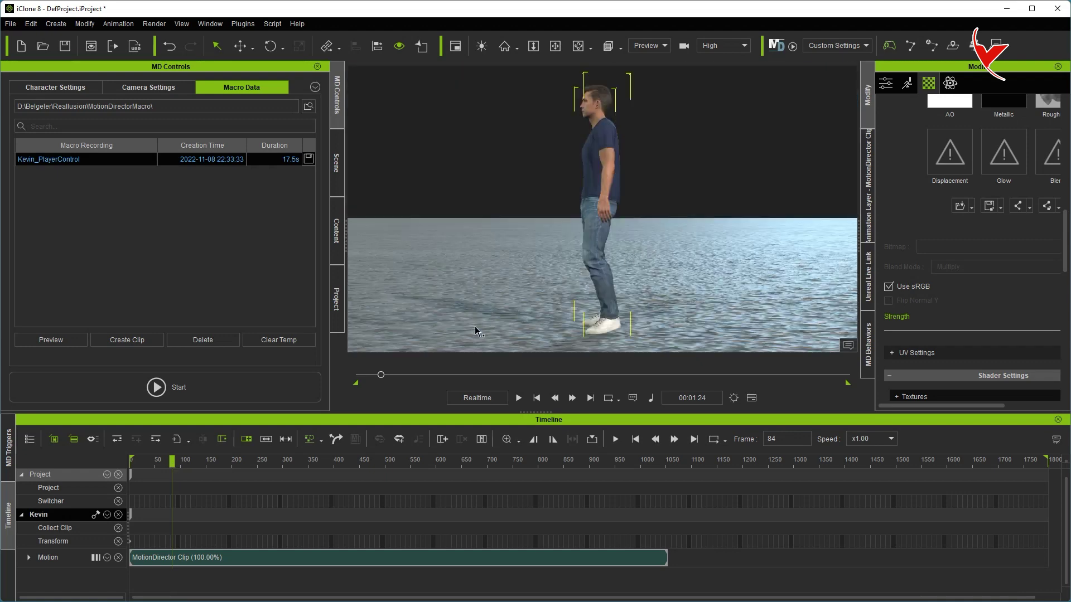
mouse_move(163, 463)
mouse_down()
mouse_move(147, 461)
mouse_move(159, 465)
mouse_up()
right_click(157, 557)
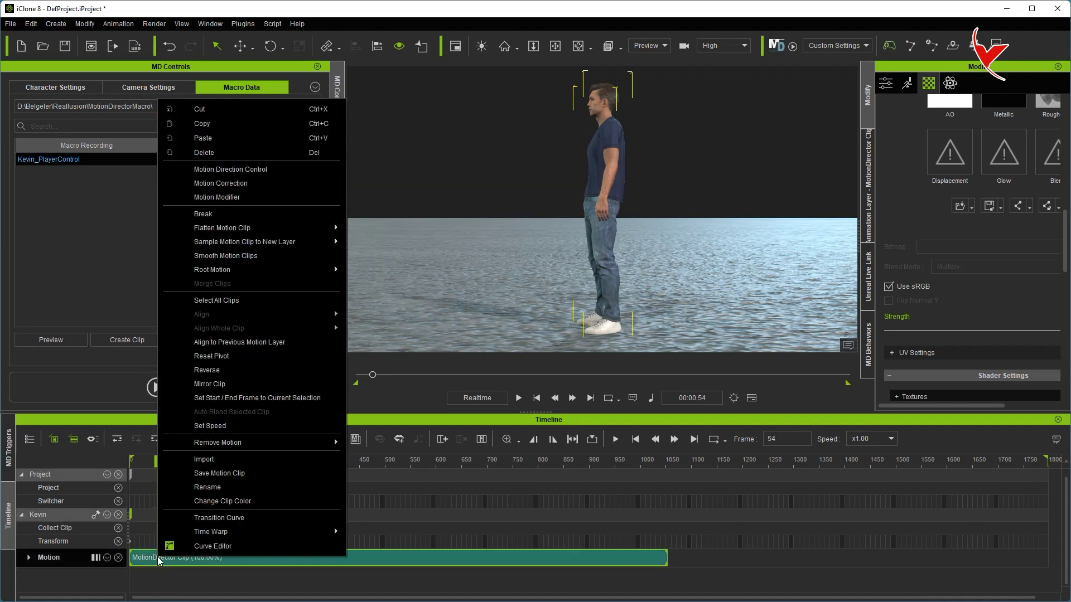
click(203, 214)
- Delete the short standing section before the split and move the remaining MotionDirector clip to frame 0
click(142, 553)
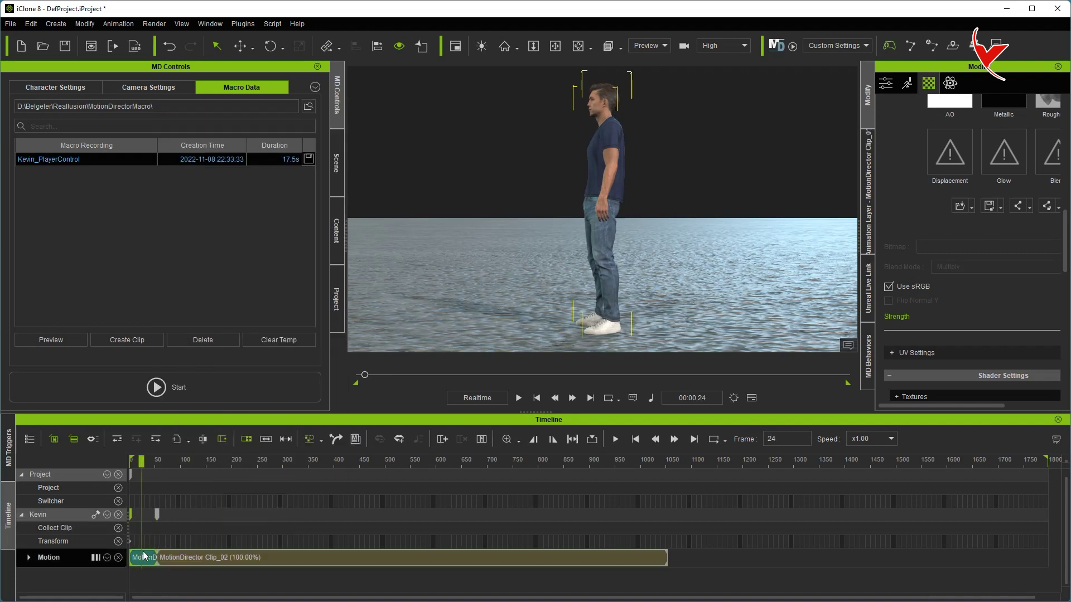
key(Delete)
drag(236, 558, 206, 557)
click(206, 557)
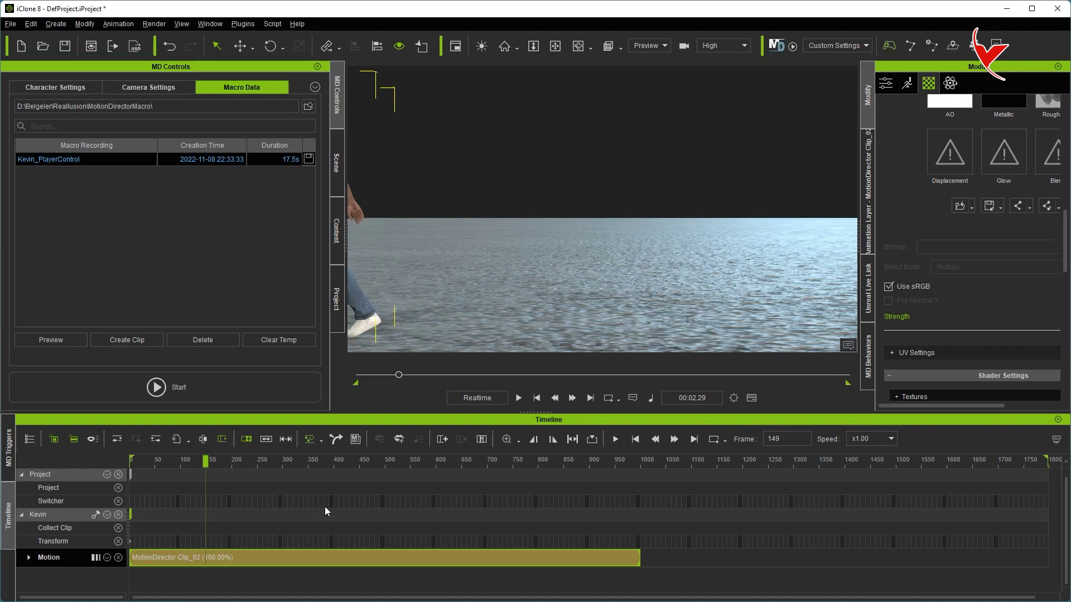
- Move the ATF Dingo beside the character's position at frame 991, then shift the vehicle's new keyframe to the start of the timeline
scroll(511, 248, down, 5)
middle_drag(473, 215, 647, 279)
scroll(648, 280, down, 2)
drag(207, 464, 466, 459)
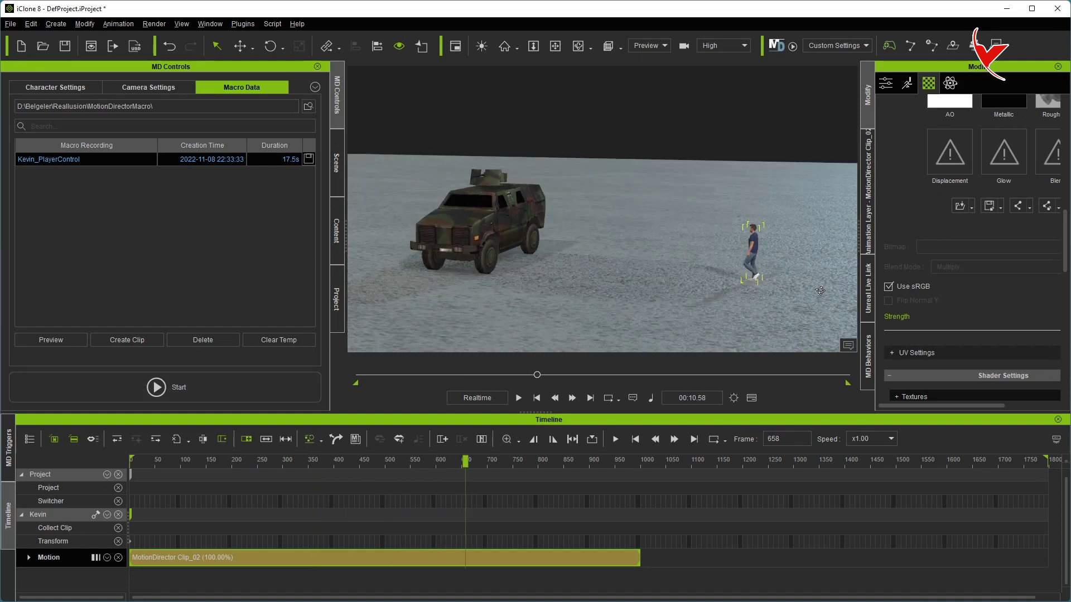
drag(466, 462, 631, 475)
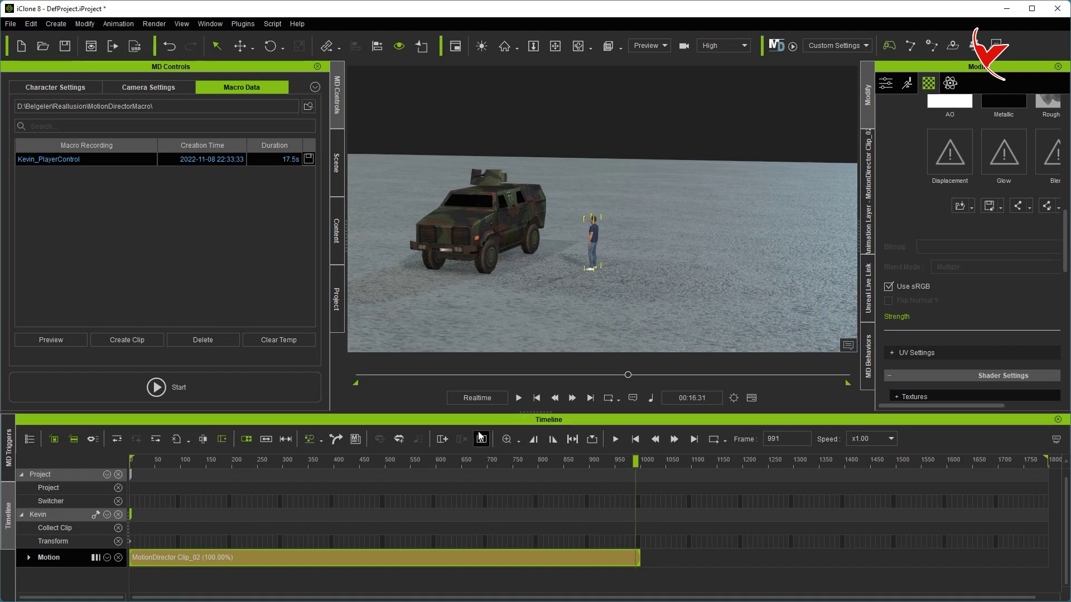
click(480, 239)
drag(530, 263, 579, 265)
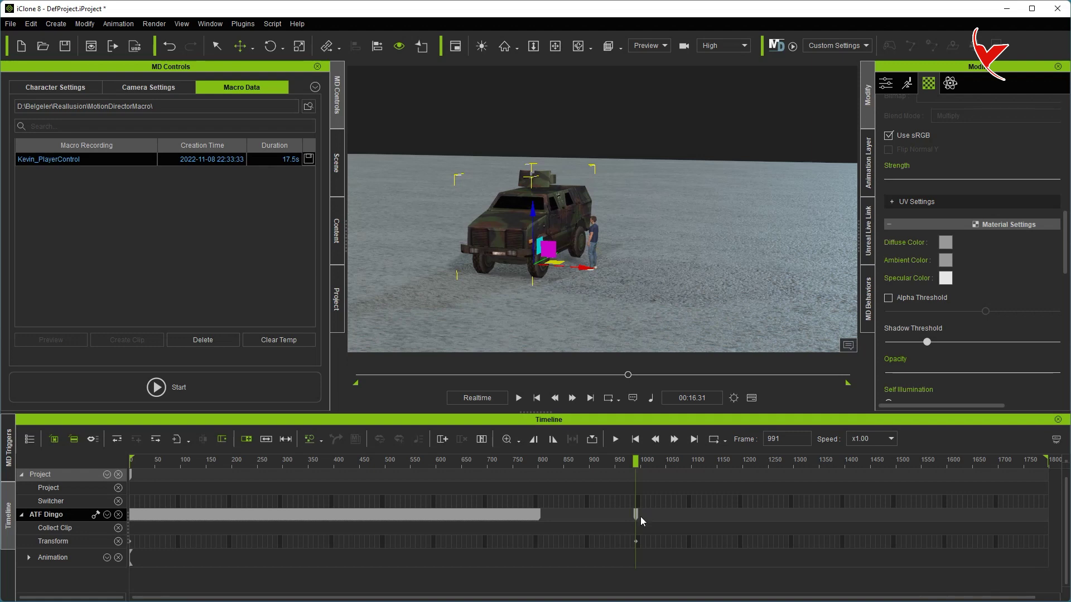
drag(636, 526, 611, 519)
drag(60, 516, 57, 515)
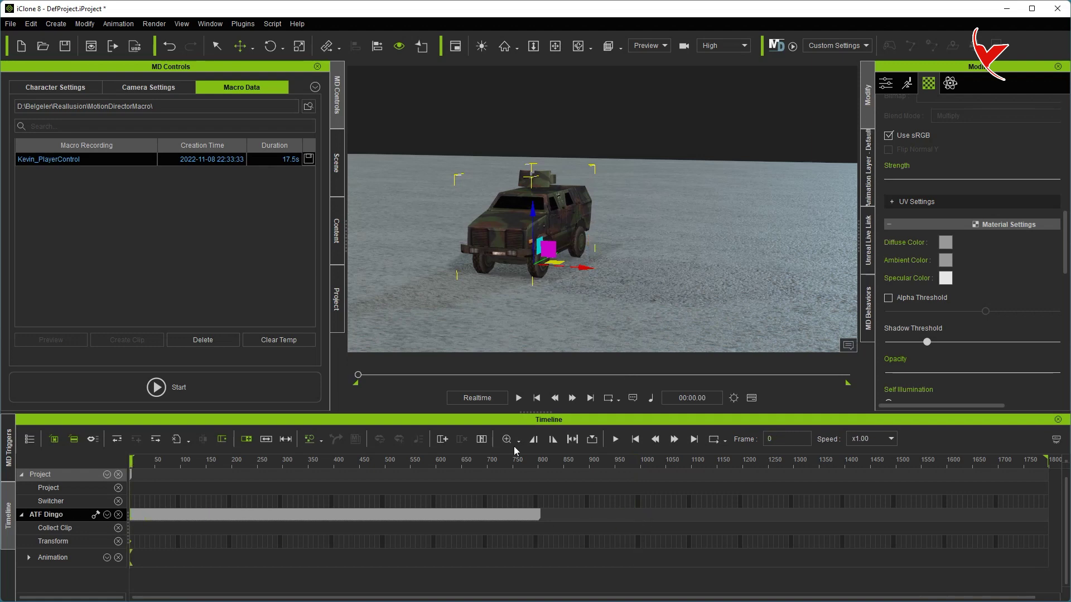
- Play and scrub the animation to check the character's walk up to the vehicle, then return the character's timeline to the start
click(519, 398)
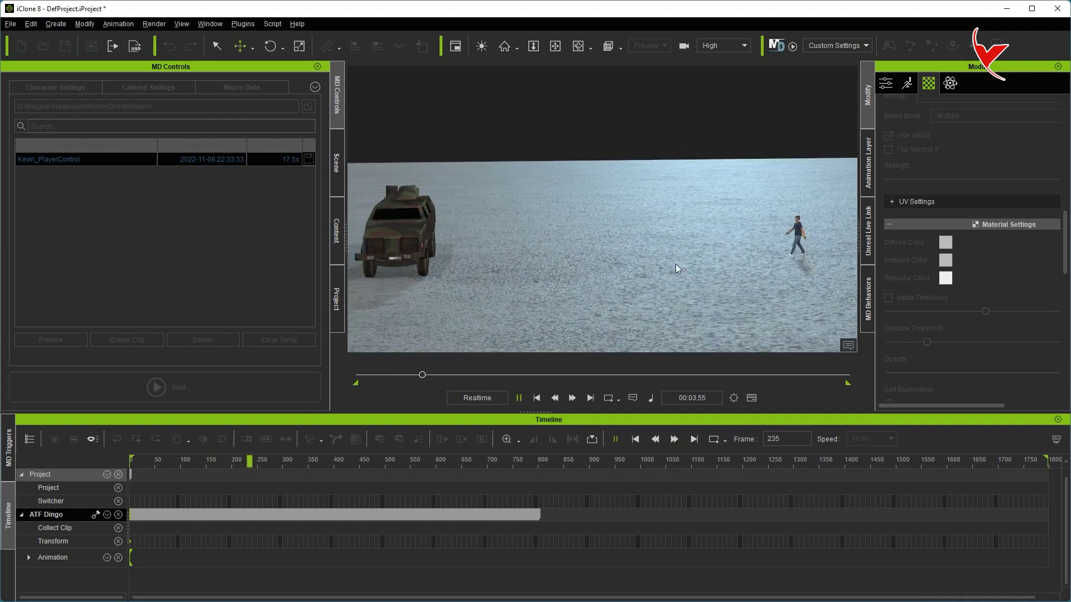
drag(306, 462, 504, 464)
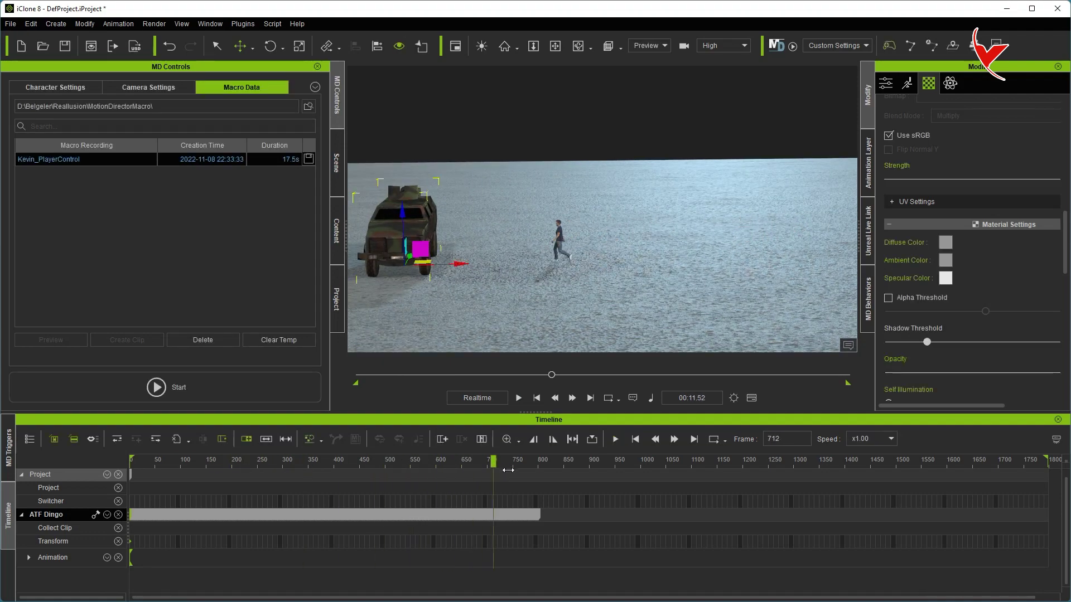
click(520, 398)
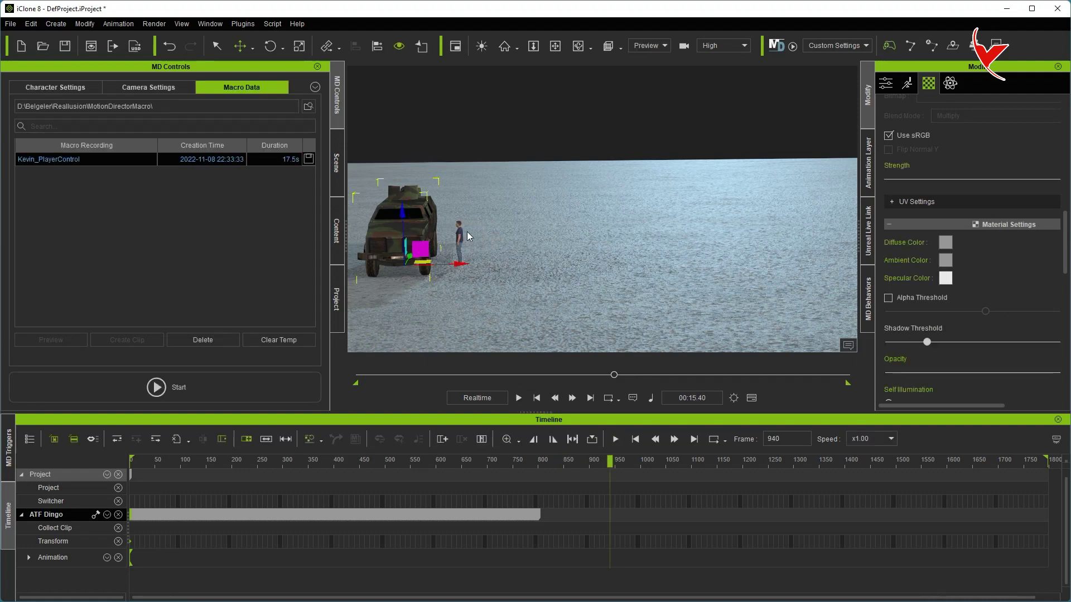
click(460, 239)
click(536, 398)
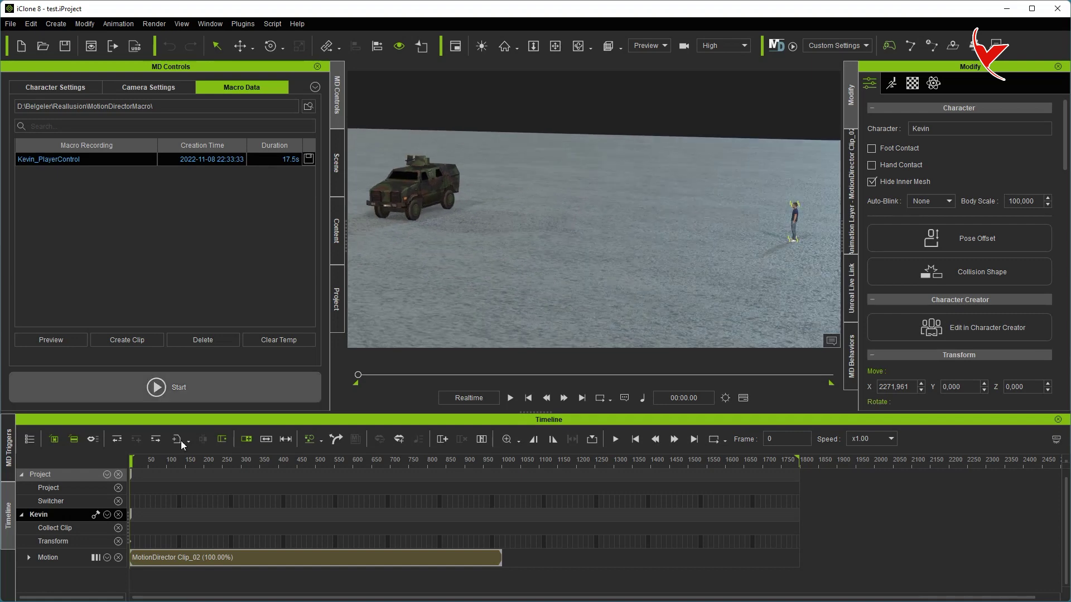
- Split the character's motion clip at frame 196 and move its second part to start at about frame 985
drag(153, 459, 203, 460)
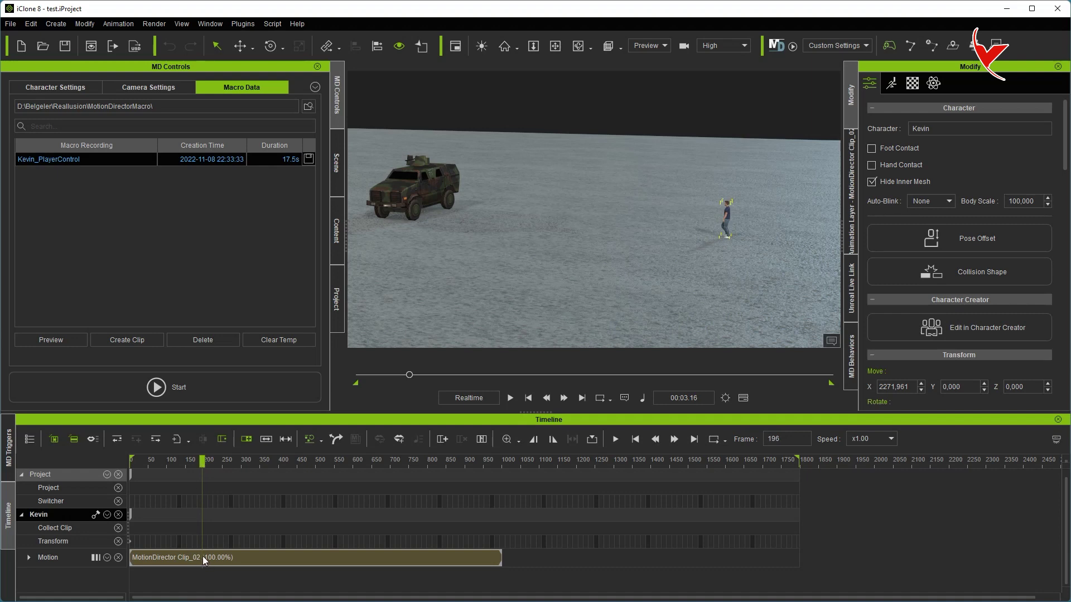
right_click(203, 557)
click(223, 152)
click(239, 561)
mouse_move(238, 561)
mouse_down()
mouse_move(596, 570)
mouse_move(534, 565)
mouse_up()
- Set the project's End Frames to 4000
click(337, 300)
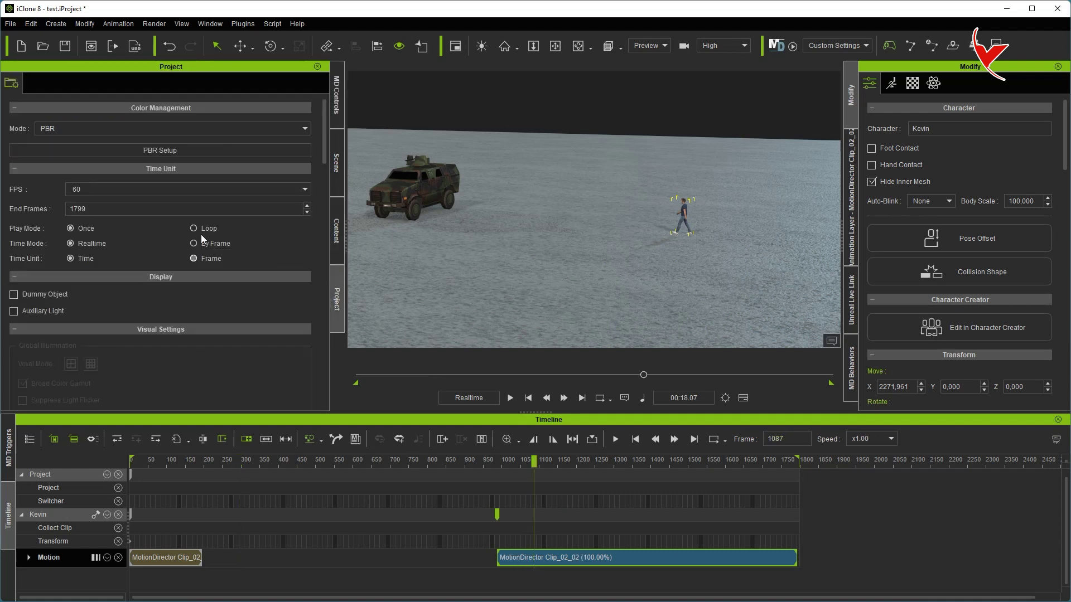
text(4000)
key(Return)
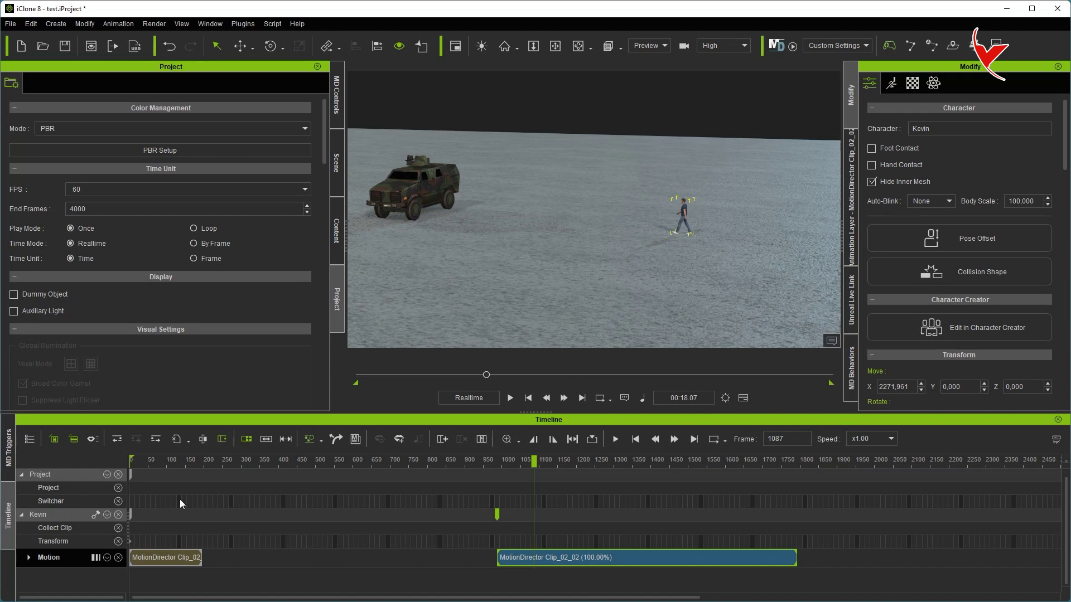
- Find walk_normal in the animation templates and apply Walk_Normal_M to the character at frame 194, directly after the first clip
click(213, 460)
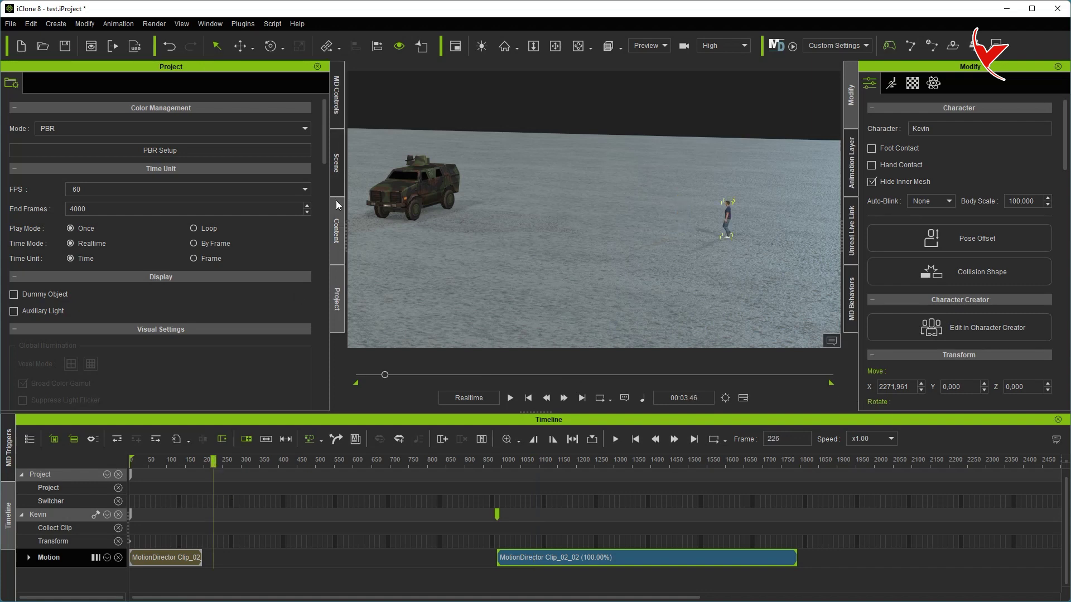
click(337, 223)
click(77, 289)
click(164, 175)
text(walk_norm)
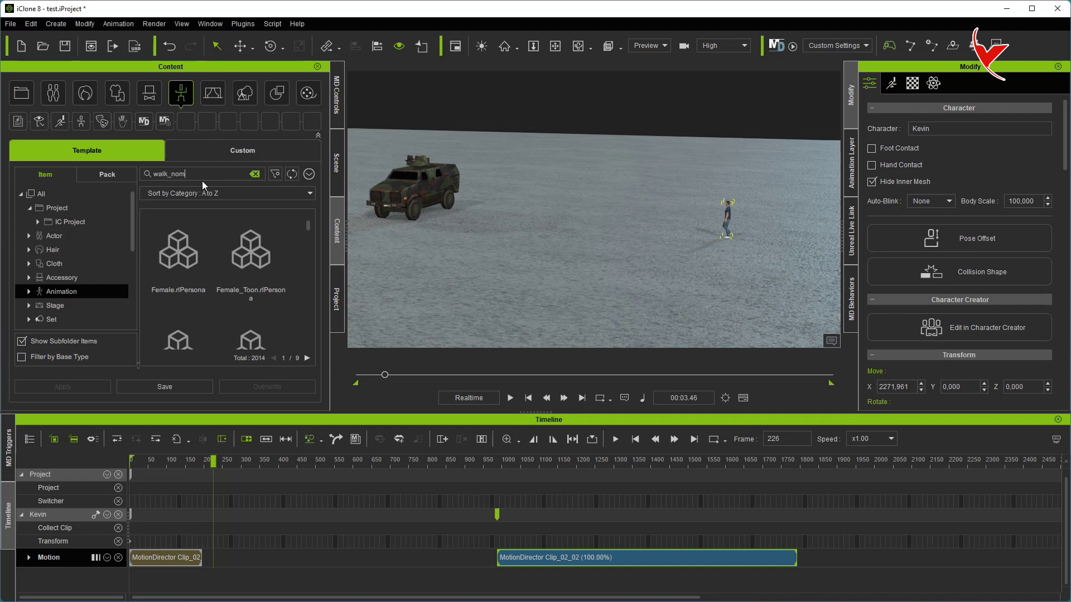
text(al)
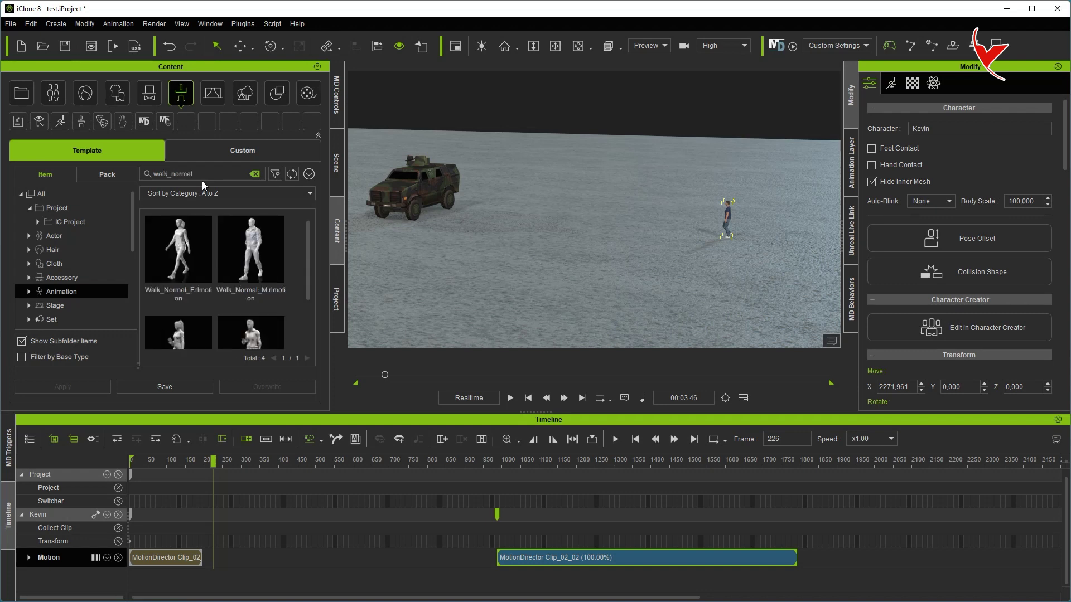
drag(205, 468, 202, 467)
double_click(270, 271)
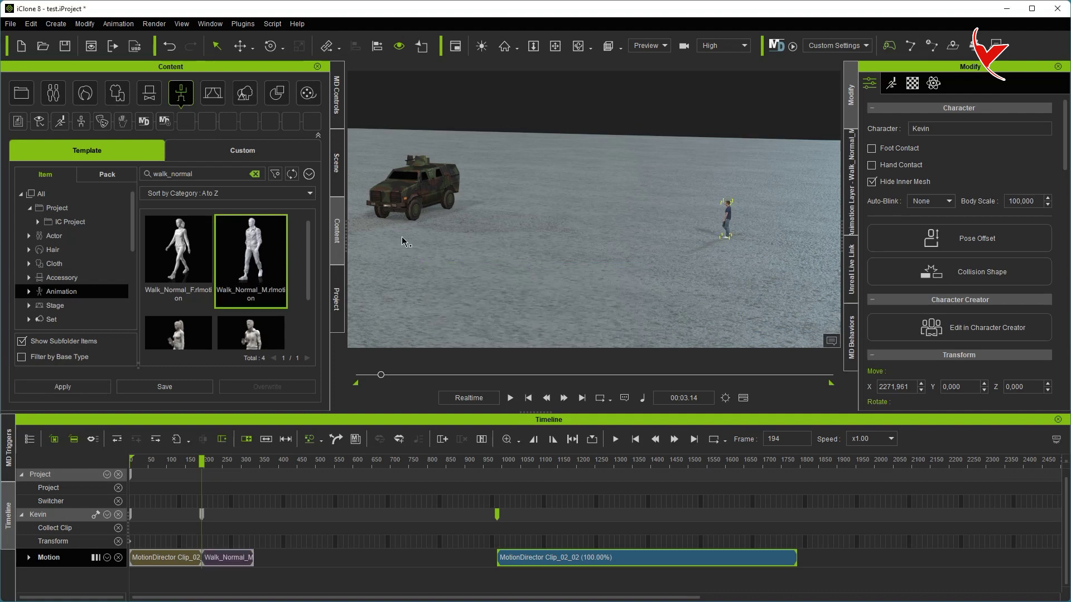
- Turn the Walk_Normal_M clip with Motion Direction Control to a Z rotation of about 3.1, leading away from the original walking line
click(227, 557)
right_click(221, 557)
click(309, 167)
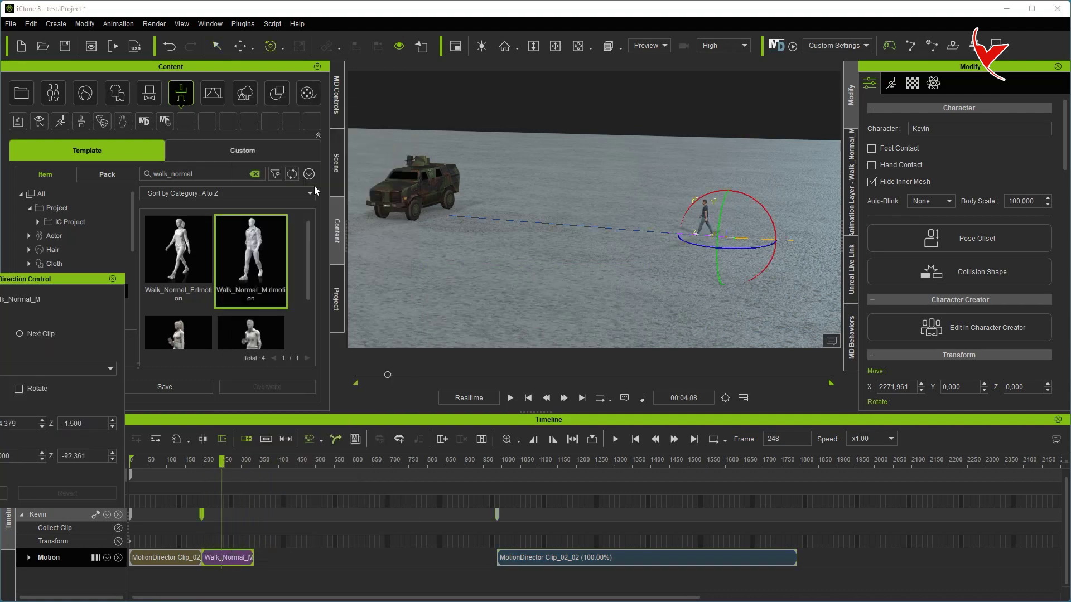
alt+drag(766, 226, 709, 324)
scroll(609, 253, up, 3)
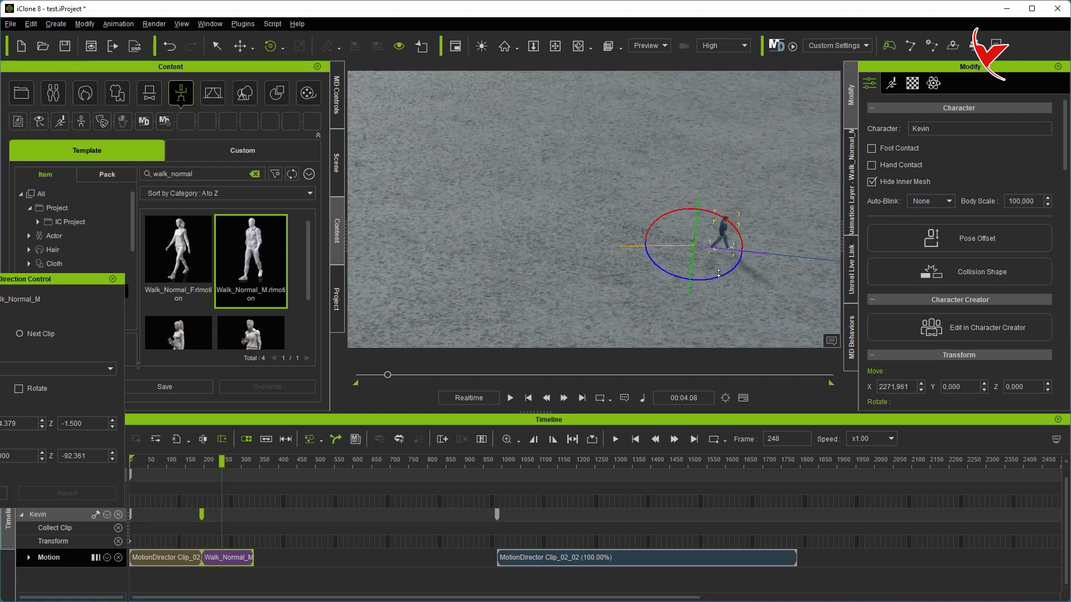
middle_drag(610, 254, 559, 275)
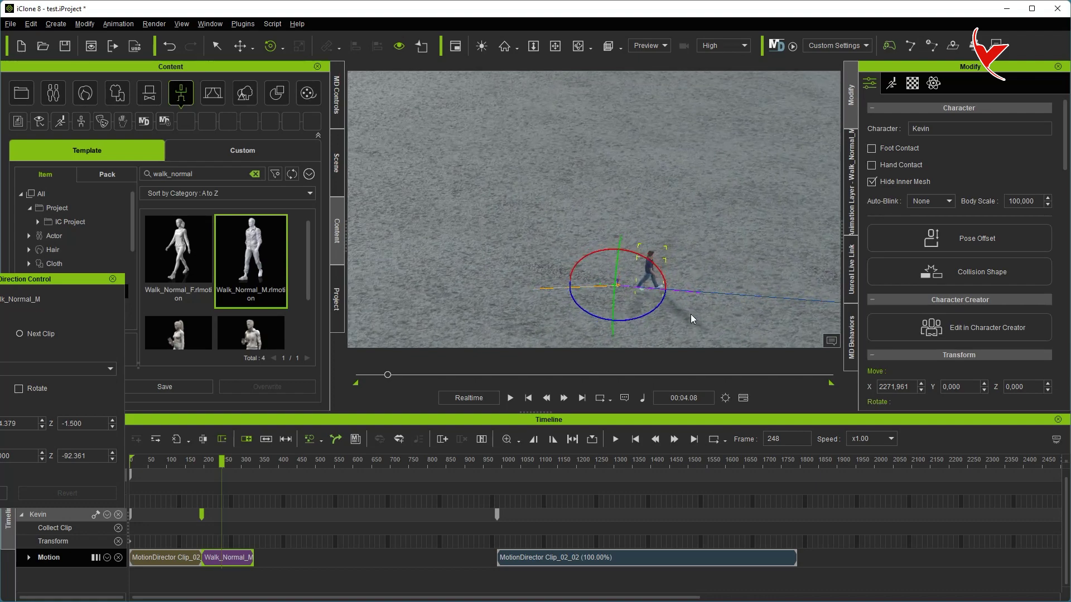
scroll(691, 313, up, 2)
drag(653, 329, 701, 317)
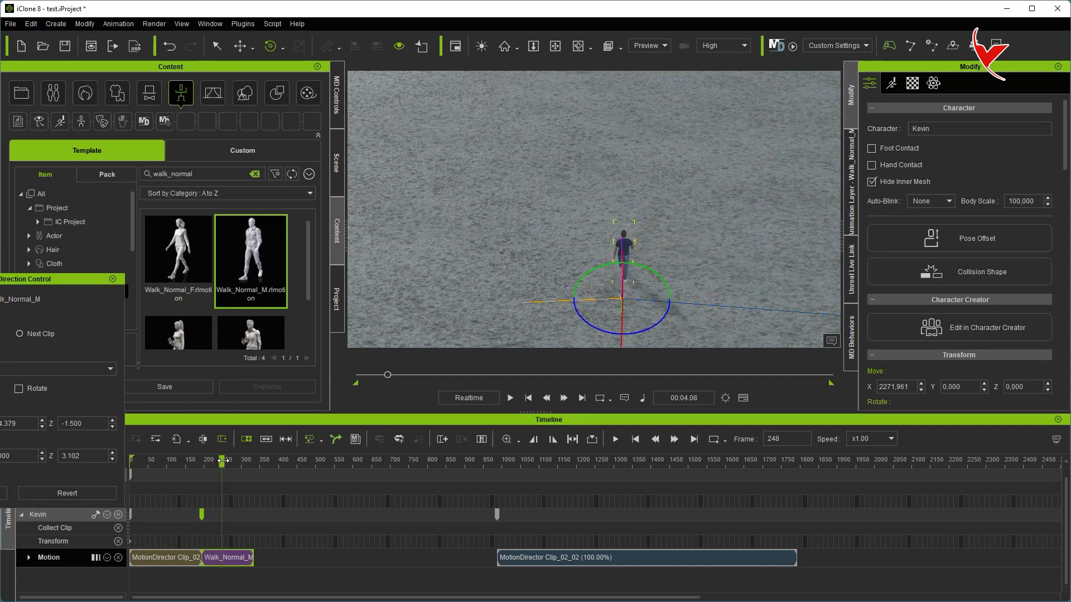
- Play the transition from the first clip into Walk_Normal_M to check the turn
click(189, 461)
click(510, 398)
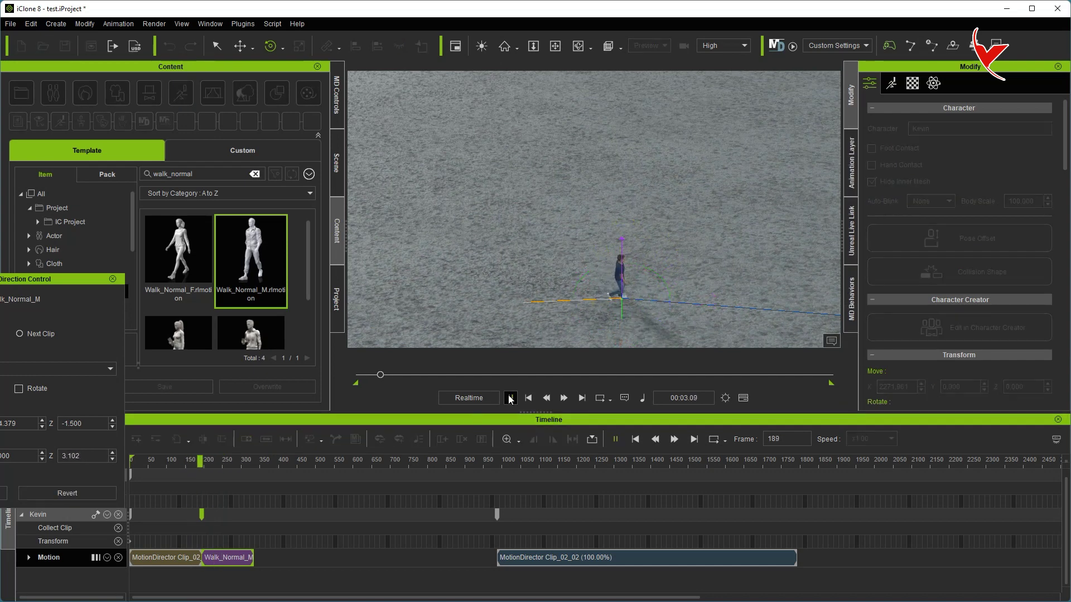
click(510, 397)
- Overlap the Walk_Normal_M clip with the end of the first motion clip to blend the turn, and play the transition
drag(225, 560, 216, 561)
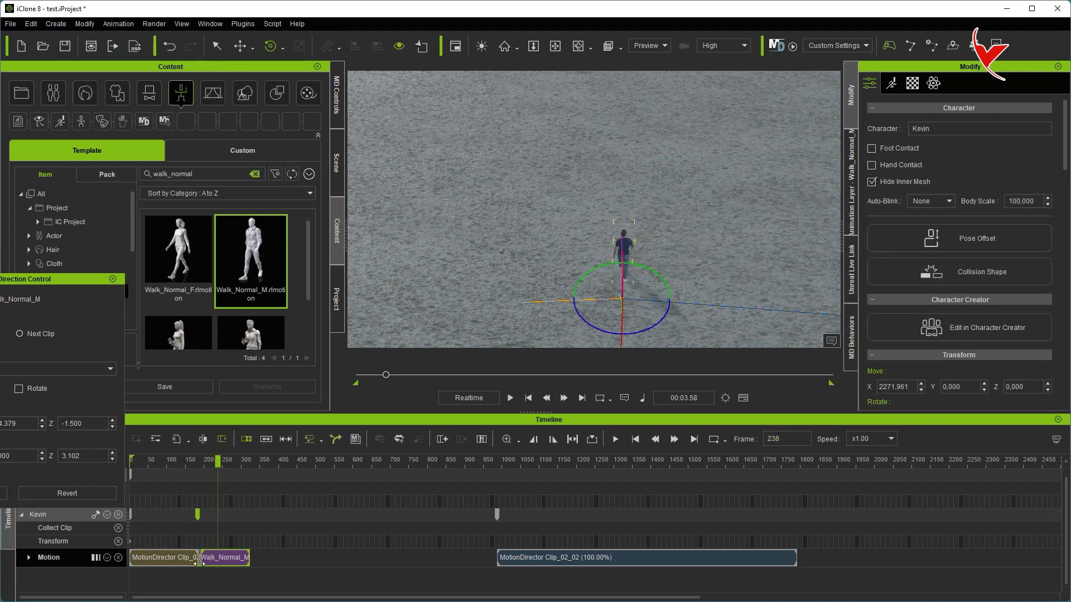
click(206, 562)
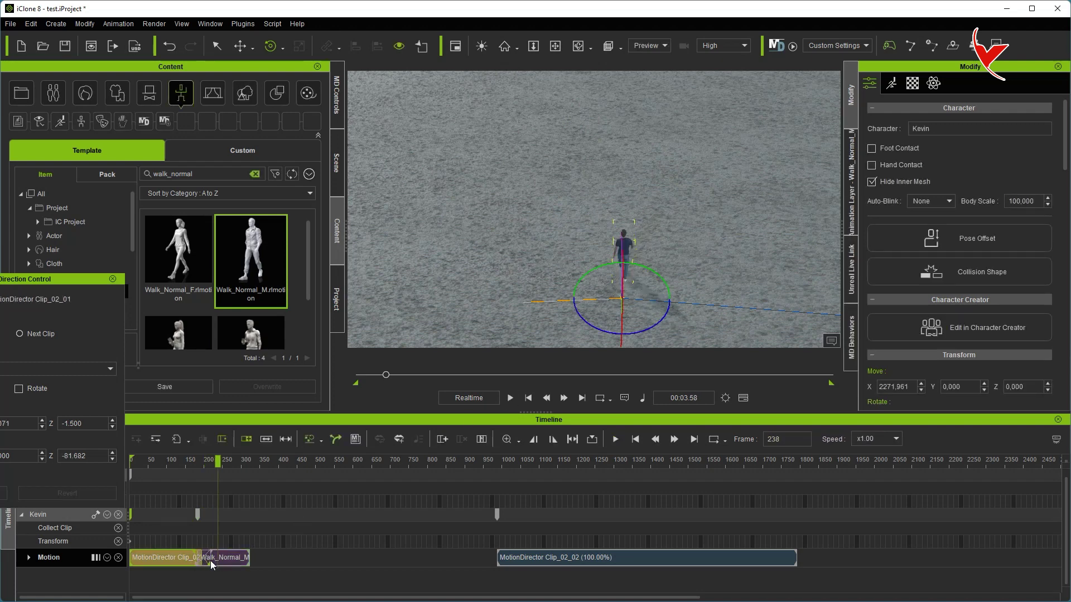
drag(211, 562, 208, 563)
click(203, 564)
click(190, 460)
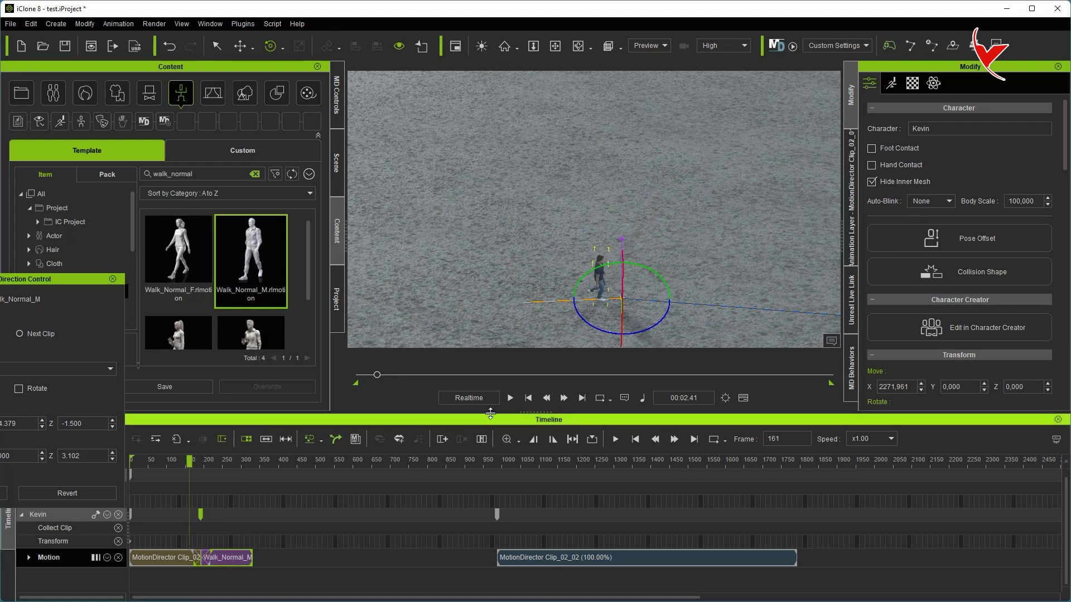
click(509, 398)
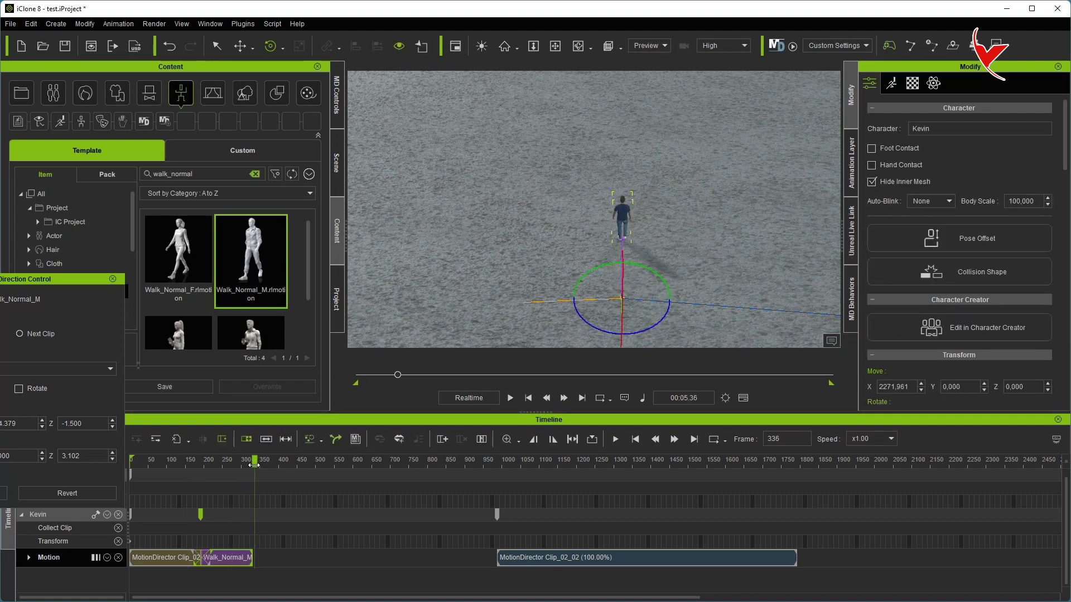
- Add a second Walk_Normal_M clip at frame 332, directly after the first walk clip, and play it
double_click(254, 276)
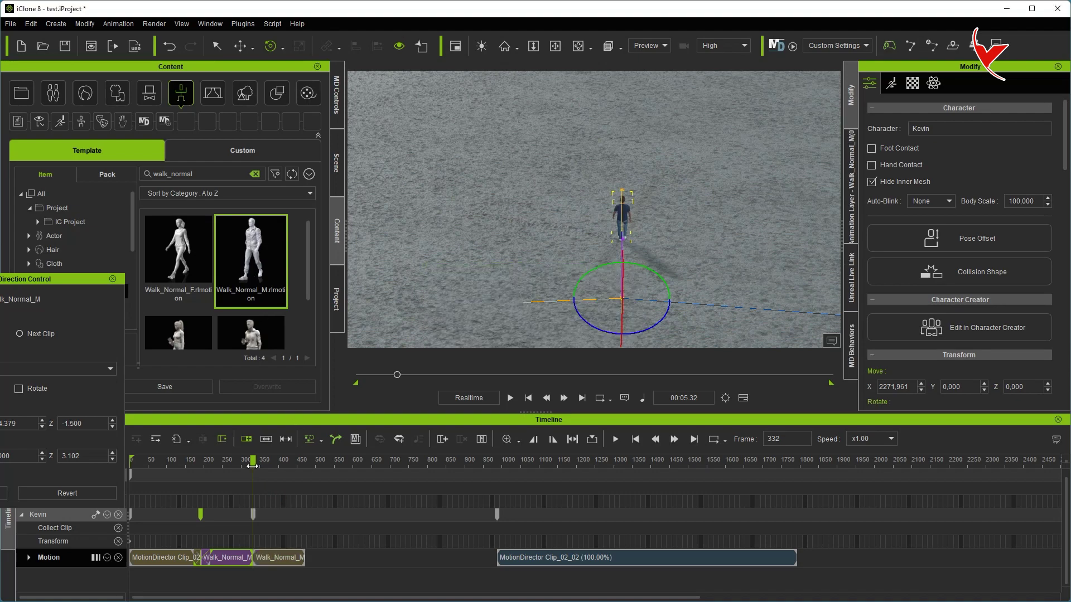
click(509, 397)
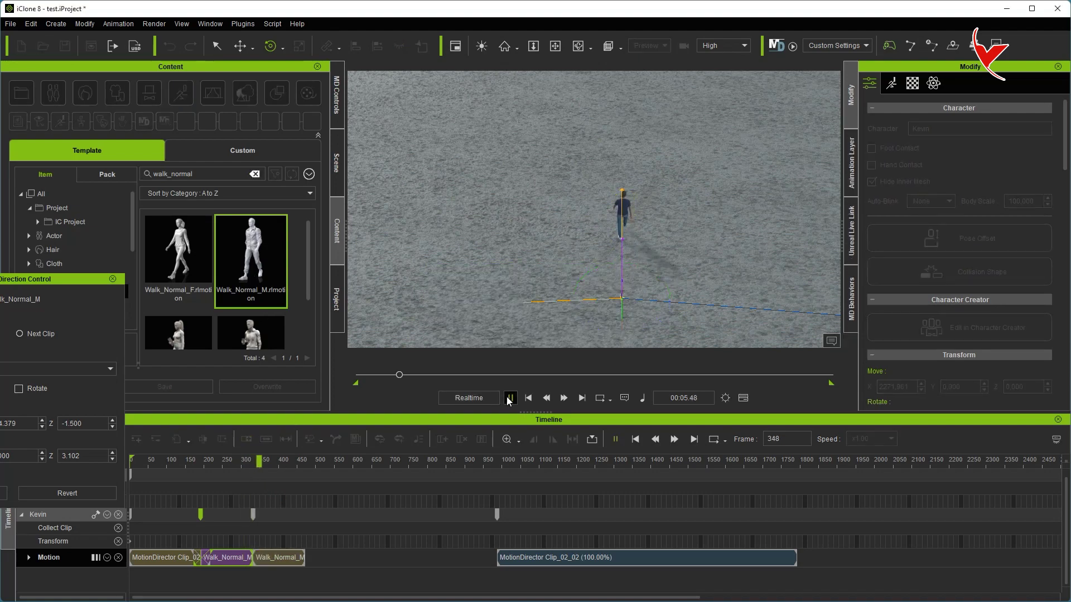
- Search the motion library for "to sit", add the Stand to Sit motion at the end of the second walk clip, and play it
click(509, 397)
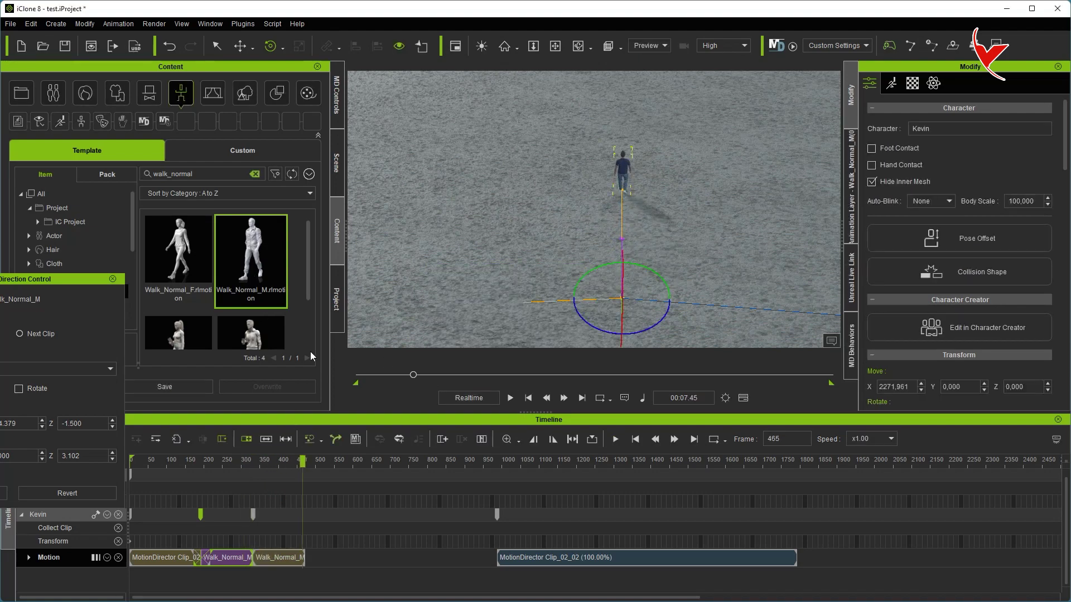
click(254, 174)
text(to sit)
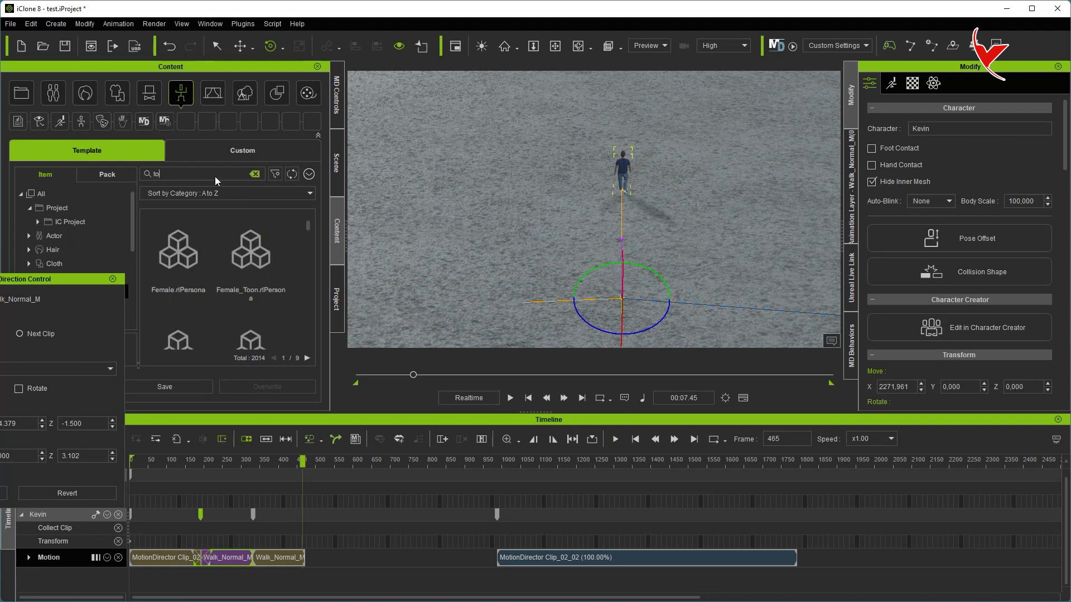
double_click(178, 257)
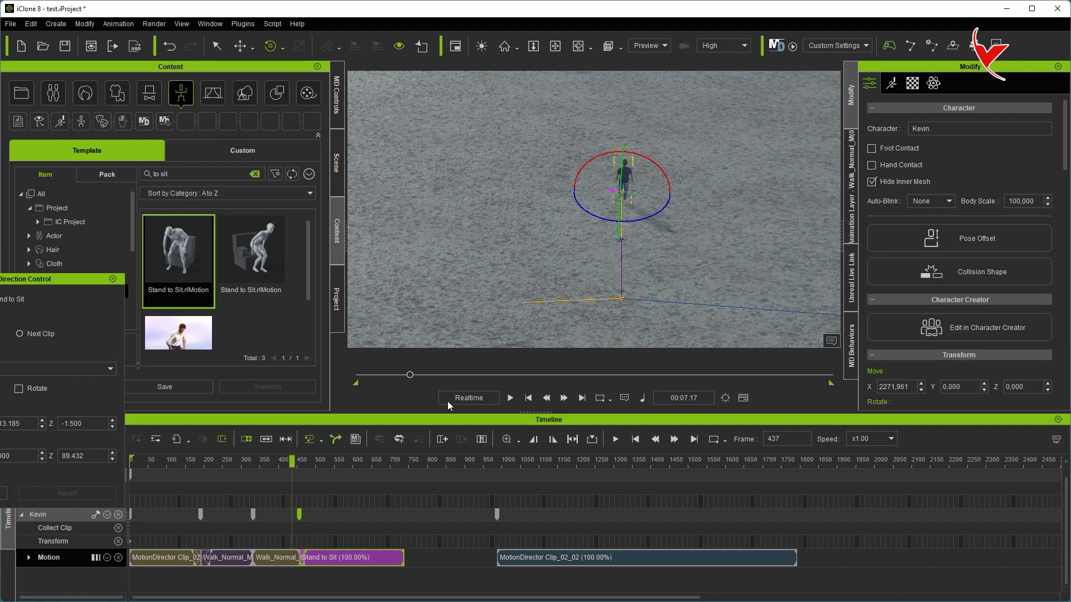
click(509, 398)
key(space)
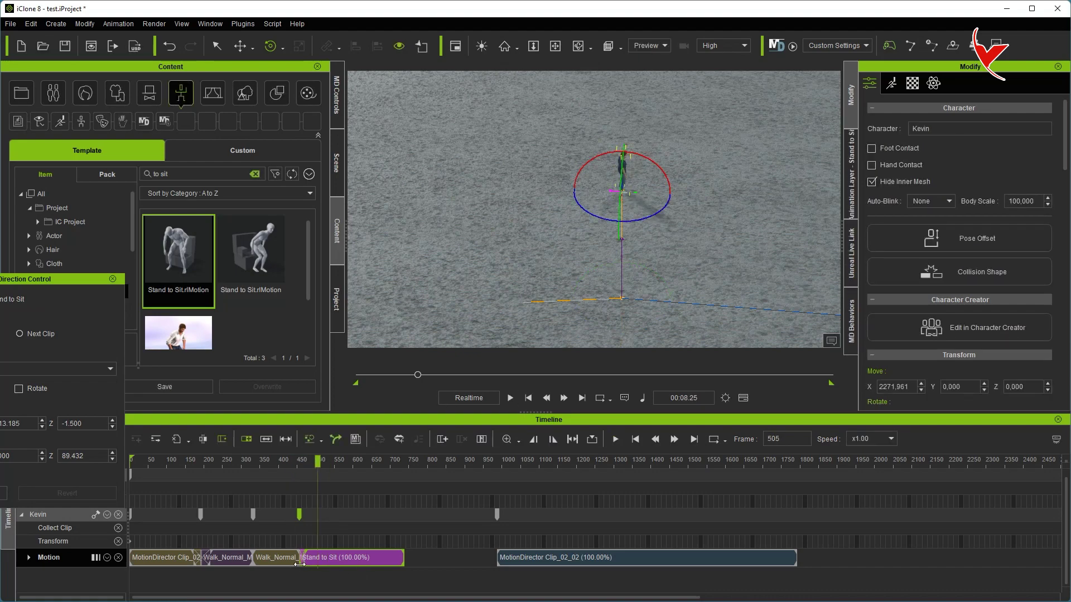
- Extend the blend between the second Walk_Normal_M clip and Stand to Sit, and play the sitting motion
drag(293, 565, 306, 564)
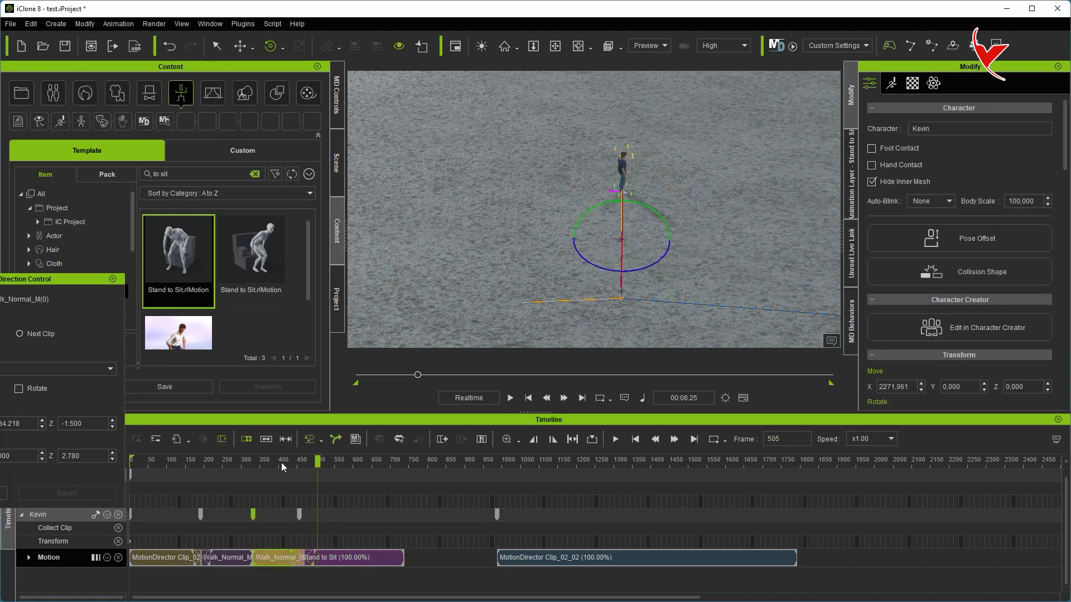
click(510, 398)
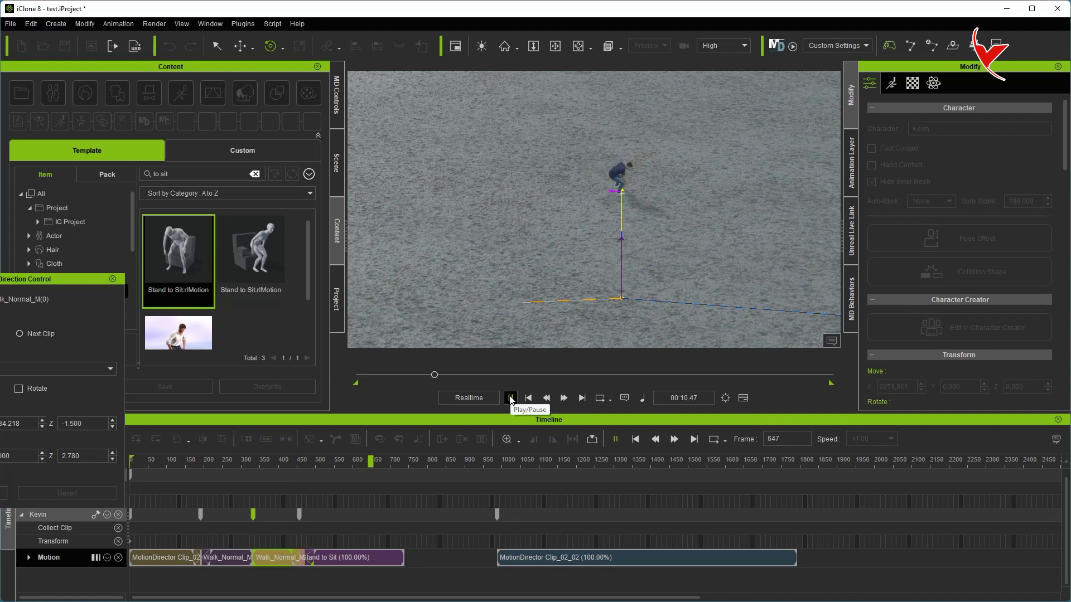
click(510, 398)
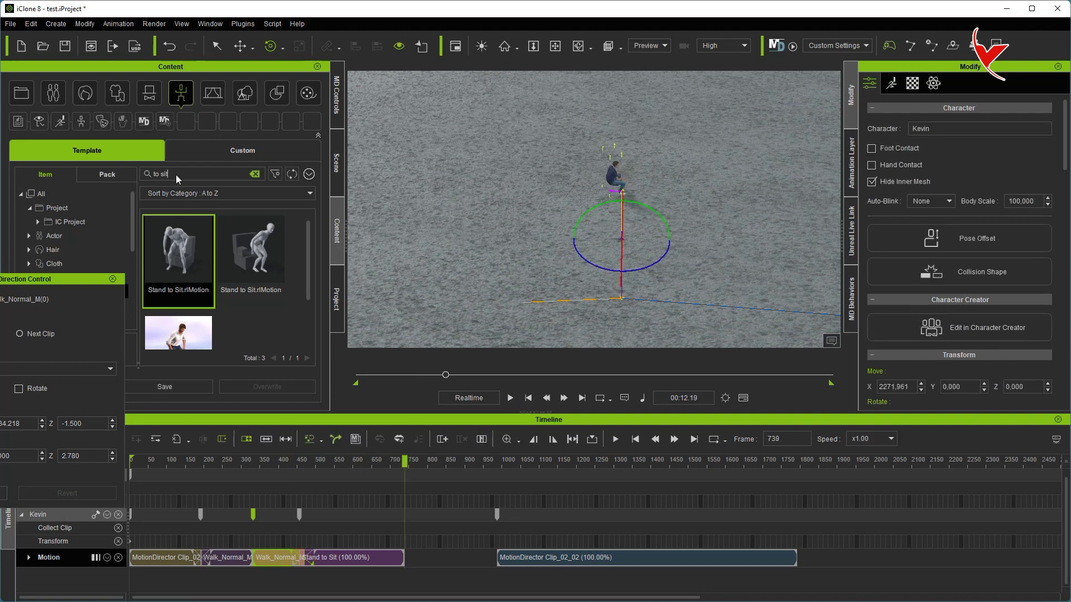
- Search for "to stand", add the Sit to Stand motion at frame 739 directly after Stand to Sit, and play it
text(stand)
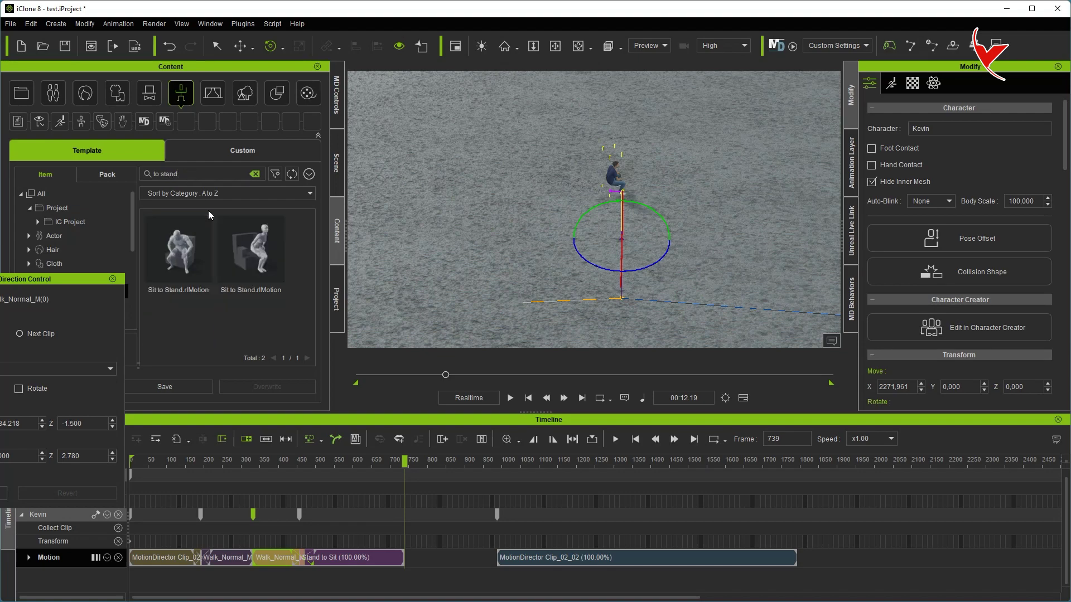
double_click(186, 247)
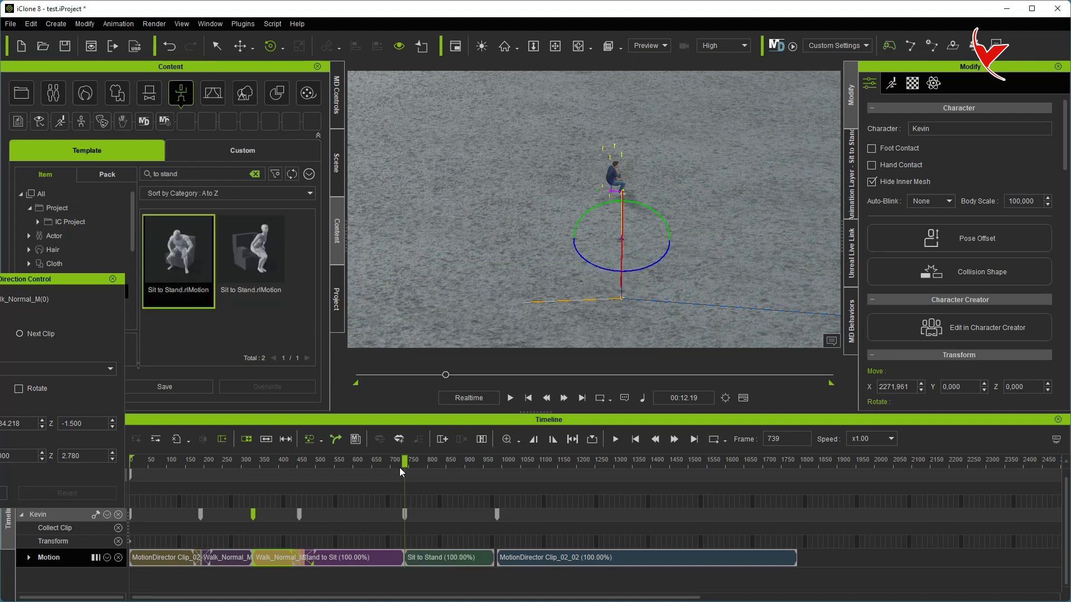
click(511, 397)
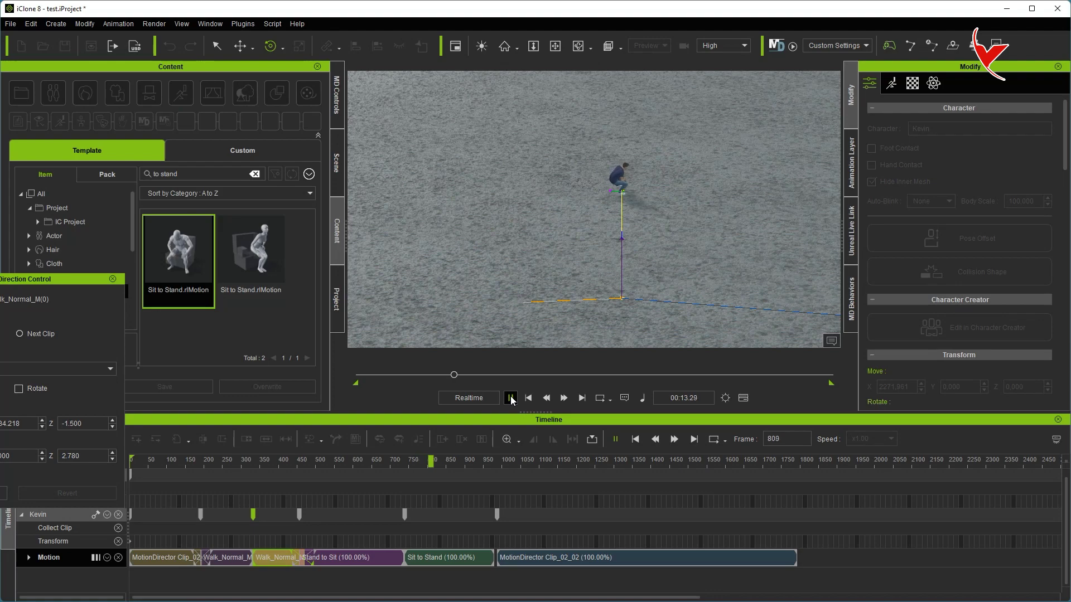
click(510, 398)
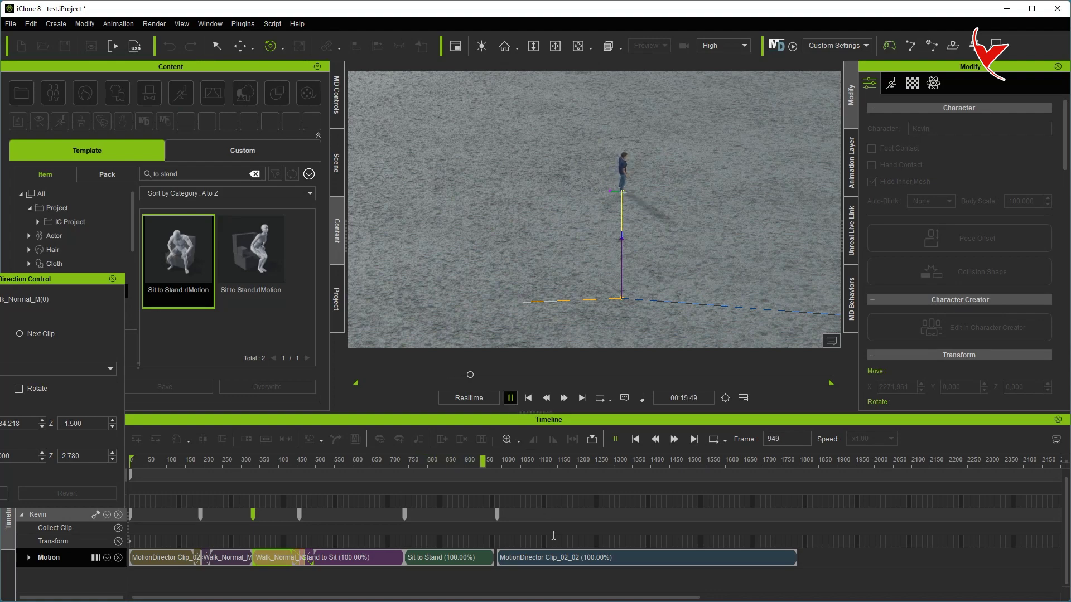
- Move MotionDirector Clip_02_02 out to about frame 1760 and insert a Walk_Normal_M clip at frame 988 in the freed space
click(498, 460)
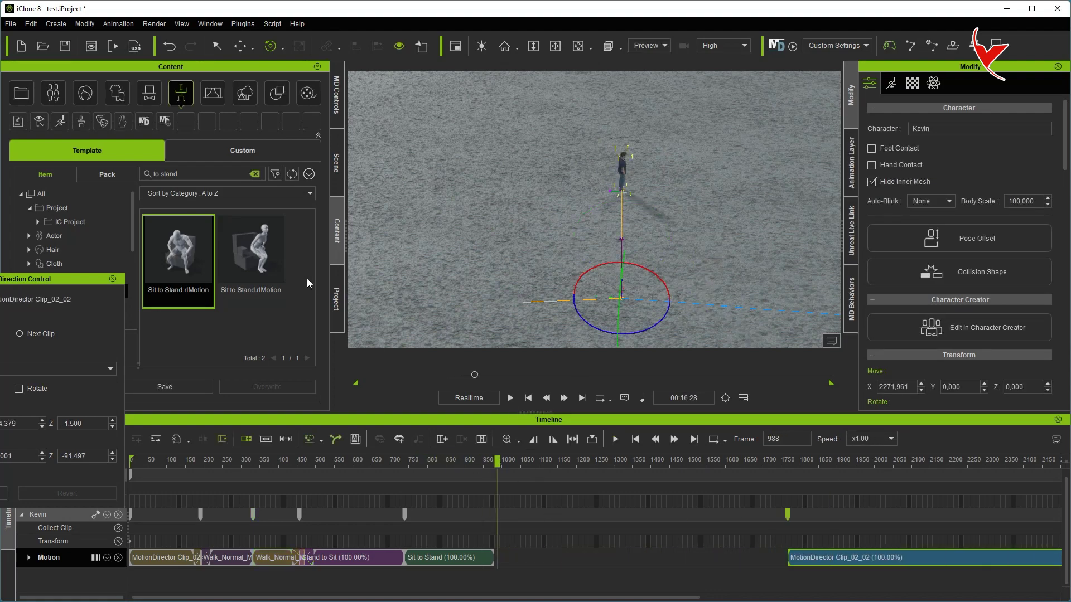
text(walk_normal)
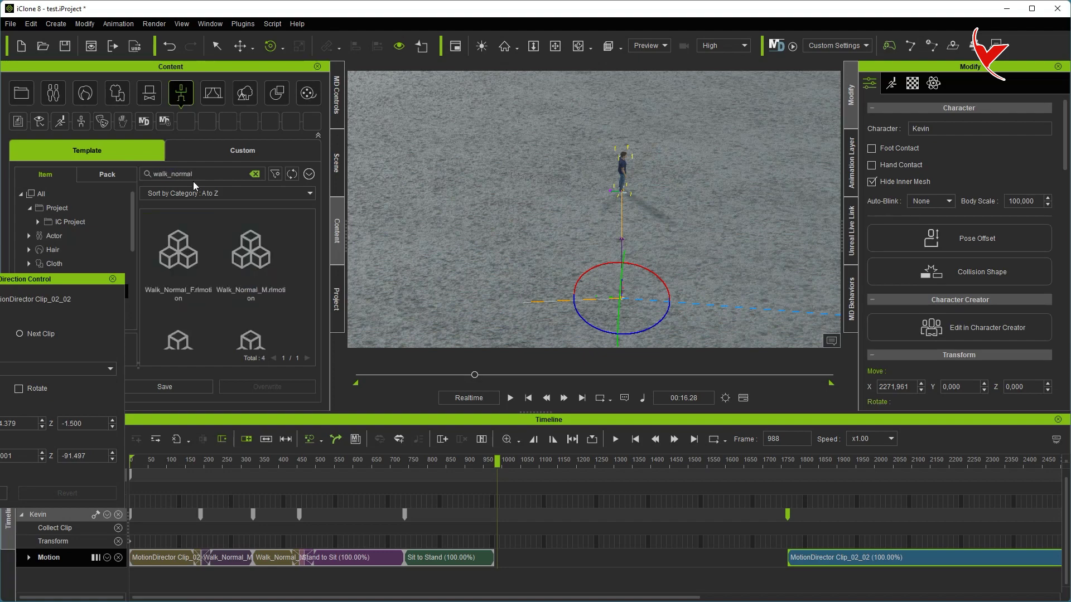
double_click(250, 270)
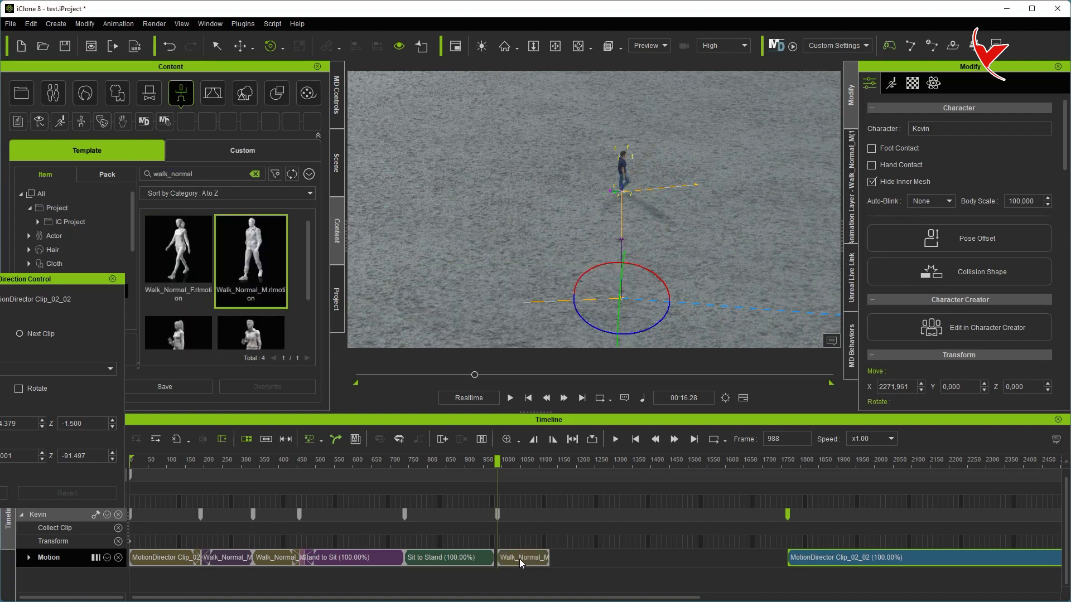
- Attach the new Walk_Normal_M clip to the end of Sit to Stand and turn it to a Z rotation of about -177.1
drag(520, 563, 517, 563)
drag(637, 219, 581, 224)
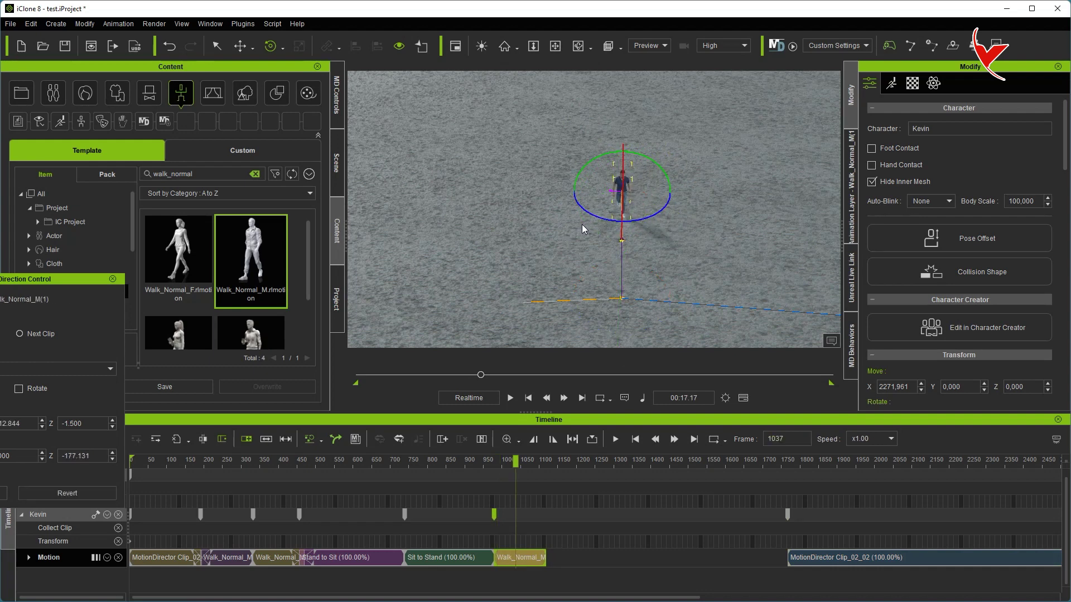
key(space)
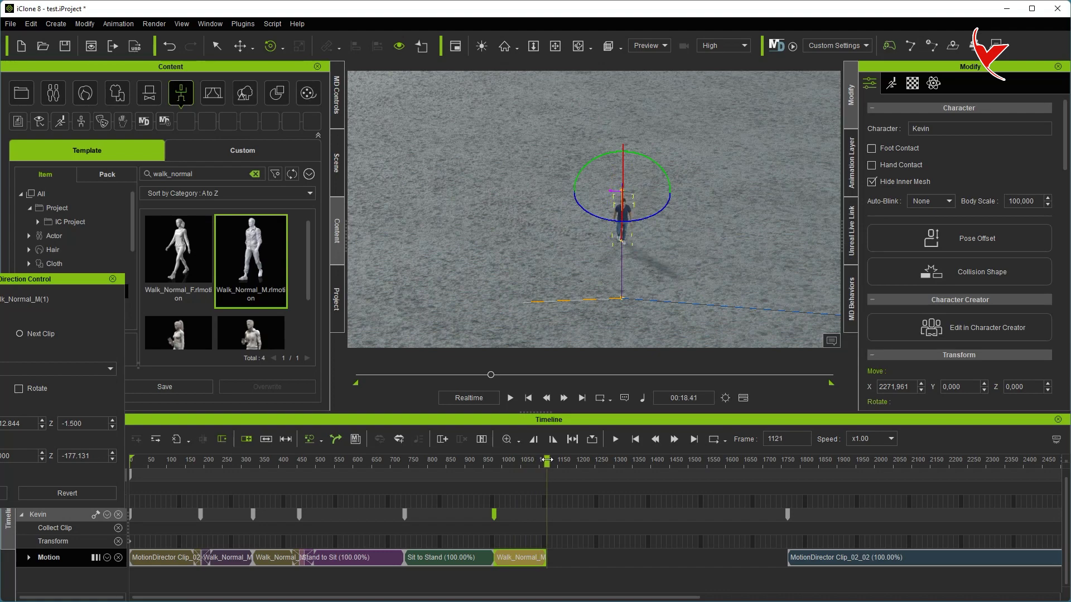
- Add another Walk_Normal_M clip at frame 1121 and shift both return walk clips earlier so the first overlaps the end of Sit to Stand
double_click(259, 277)
drag(543, 459, 490, 461)
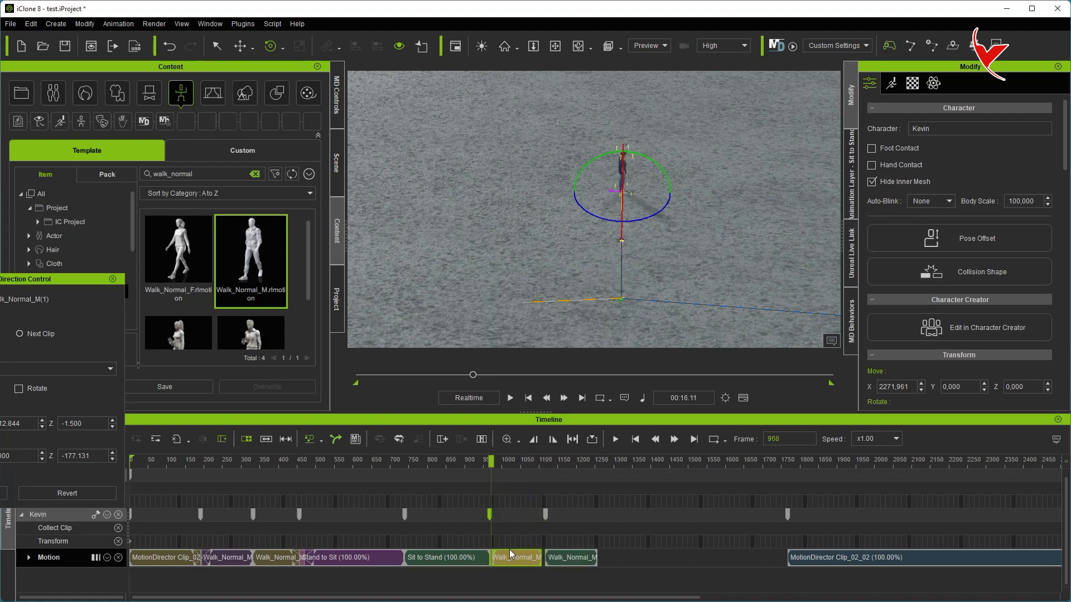
drag(509, 550, 507, 550)
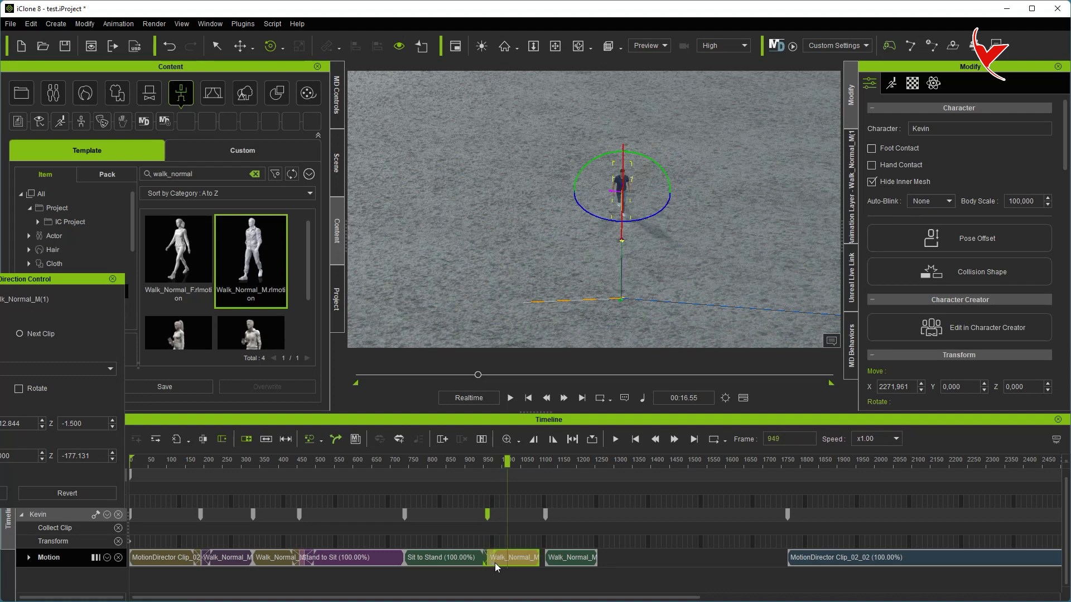
click(496, 564)
drag(560, 559, 553, 559)
- Play the transition from Sit to Stand through the two return walk clips, checking it from an angle that includes the vehicle
click(474, 461)
click(510, 397)
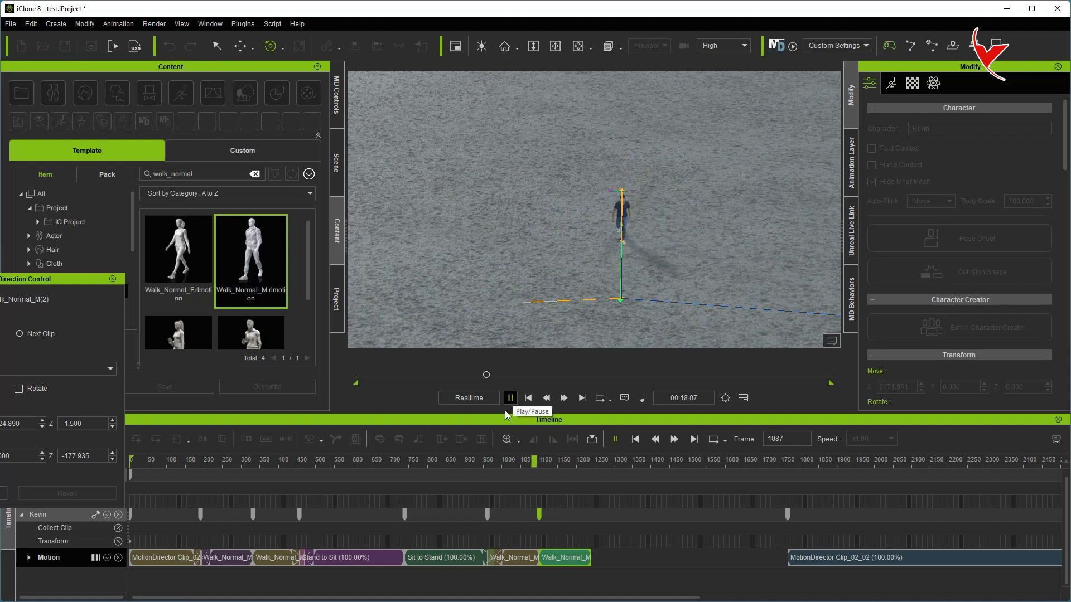
right_drag(494, 296, 796, 281)
key(space)
mouse_move(473, 471)
mouse_down()
mouse_move(530, 471)
mouse_move(469, 480)
mouse_up()
click(510, 398)
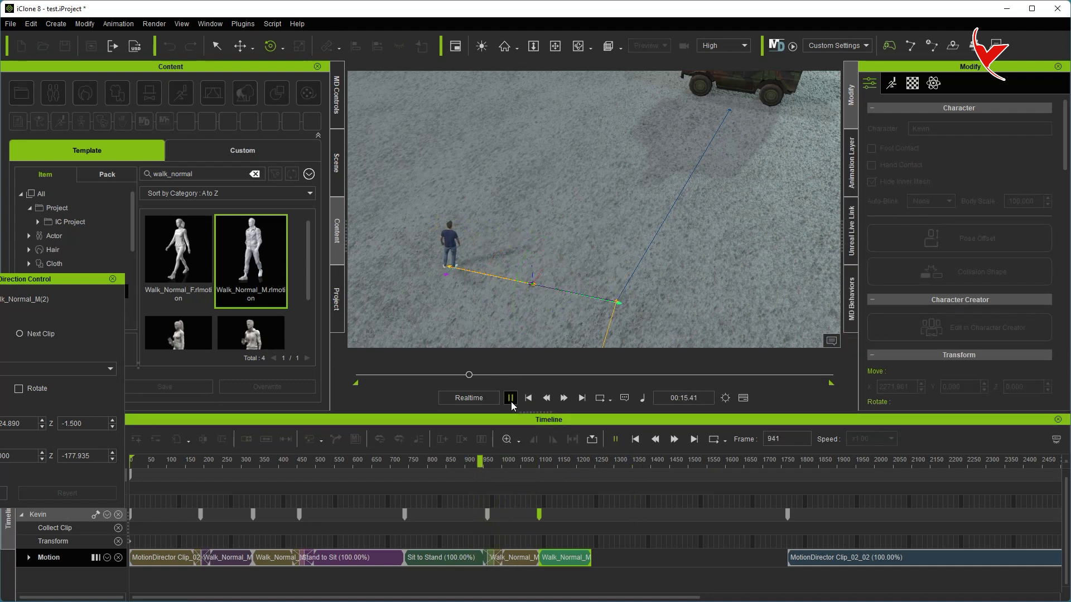
click(510, 397)
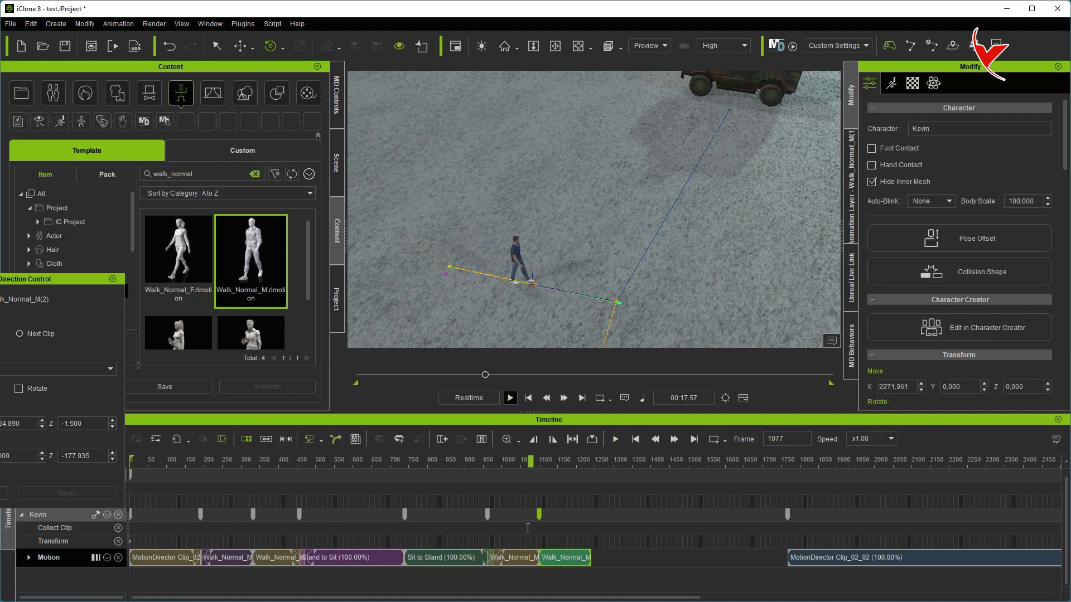
- Shift the first return walk clip to about frame 972 and the second one right behind it, and play the transition
click(518, 558)
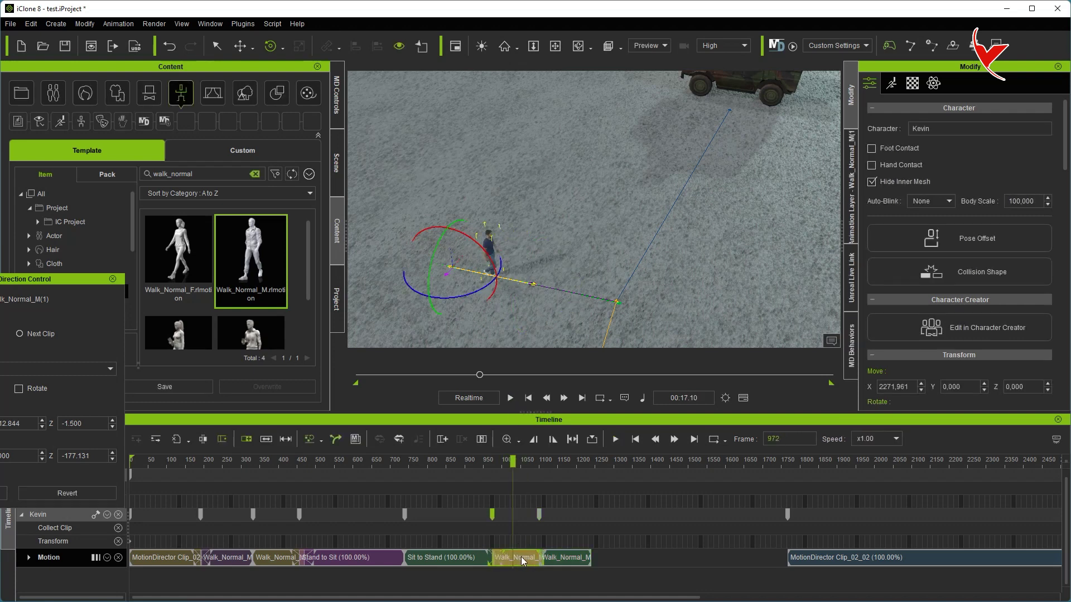
click(562, 558)
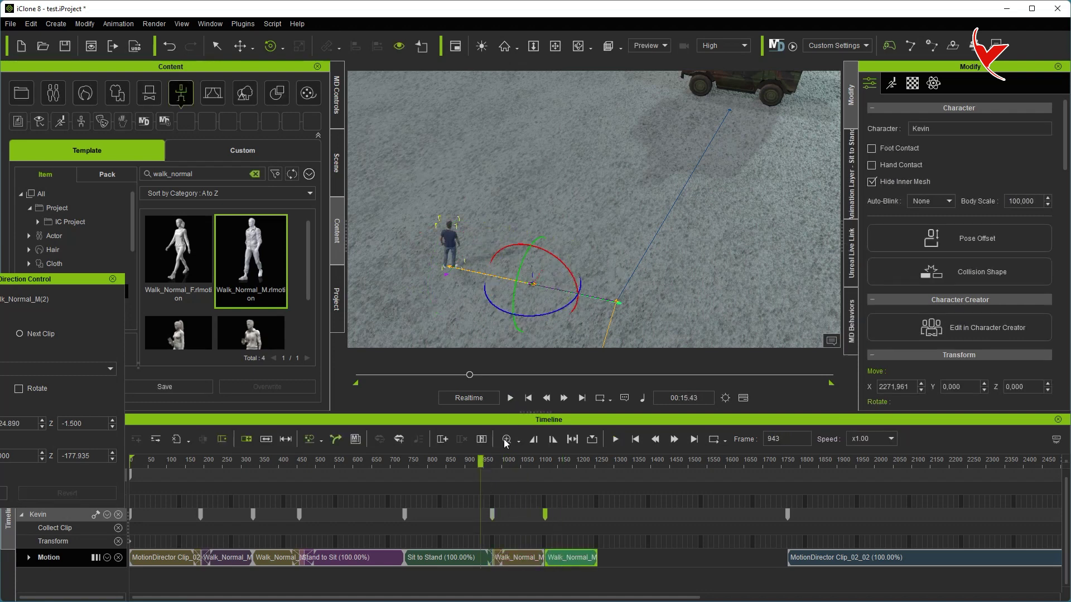
click(510, 398)
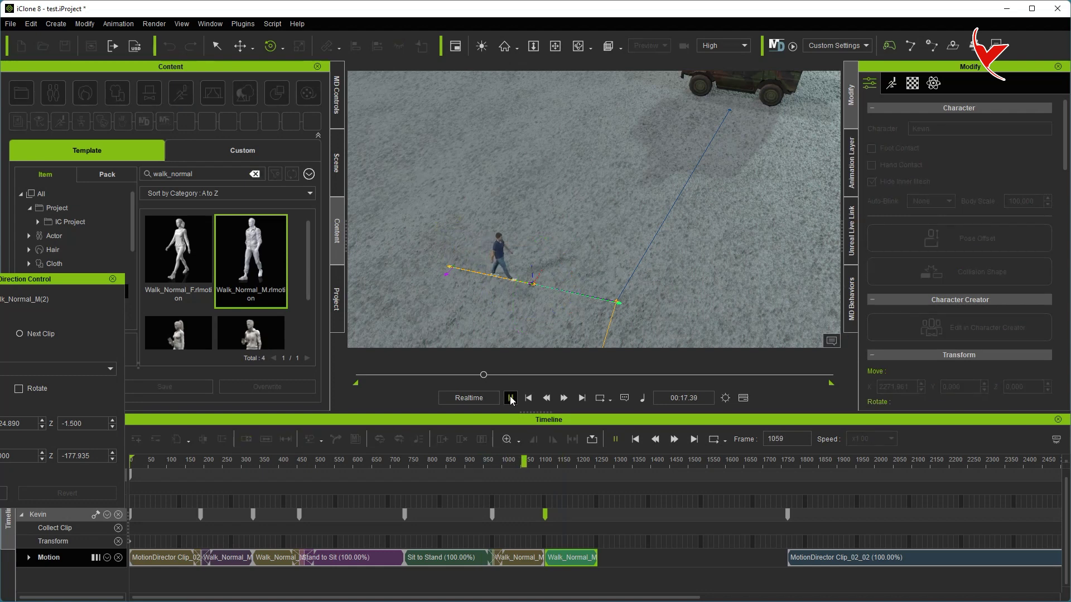
click(510, 398)
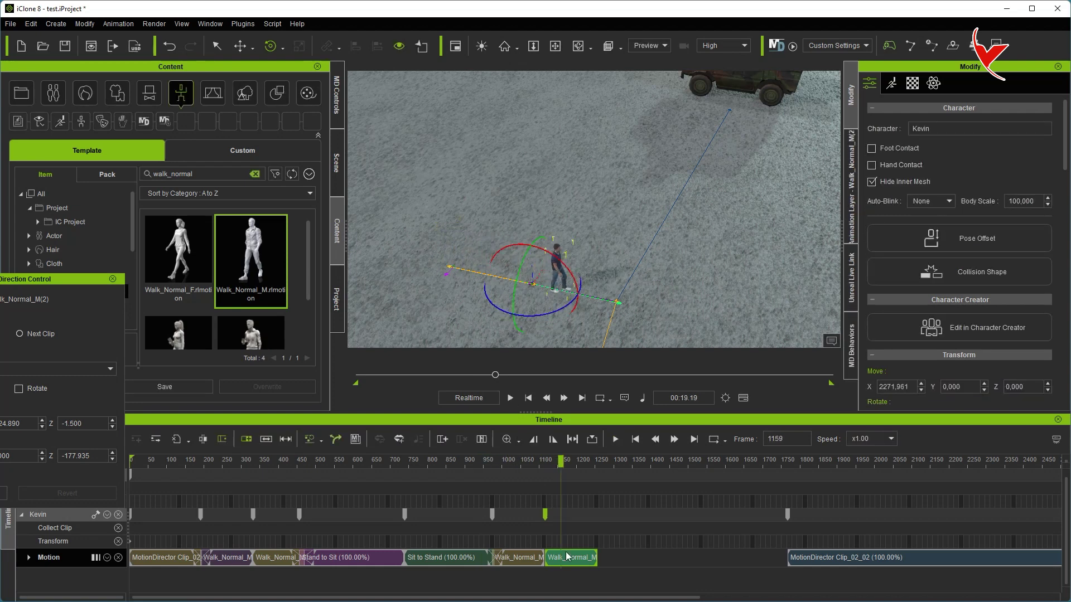
click(510, 397)
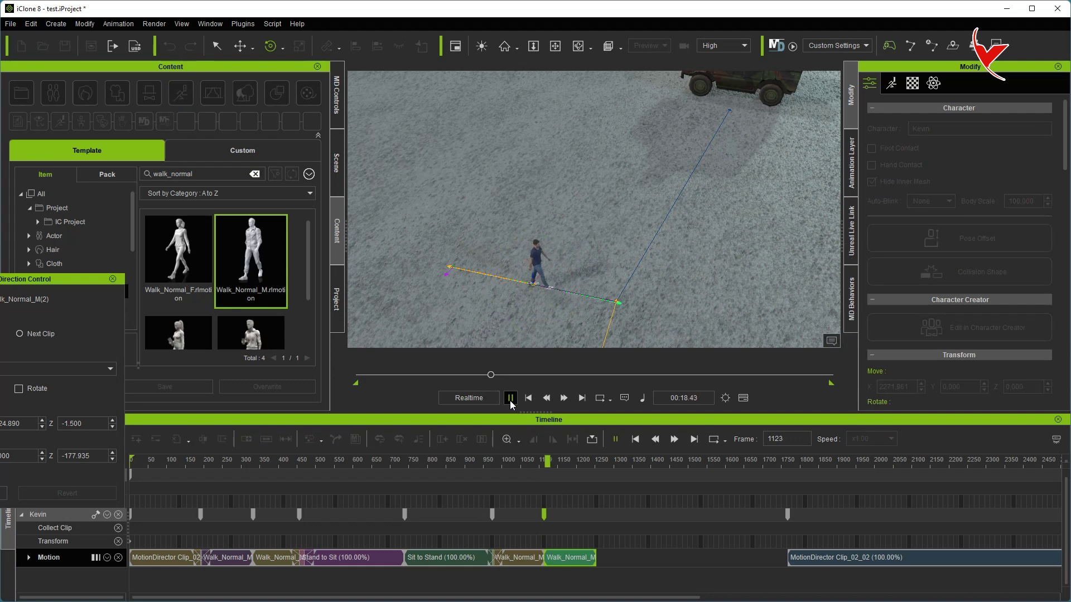
click(510, 397)
- Move MotionDirector Clip_02_02 back to about frame 1247, against the end of the last walk clip, and play the transition
drag(825, 564, 630, 563)
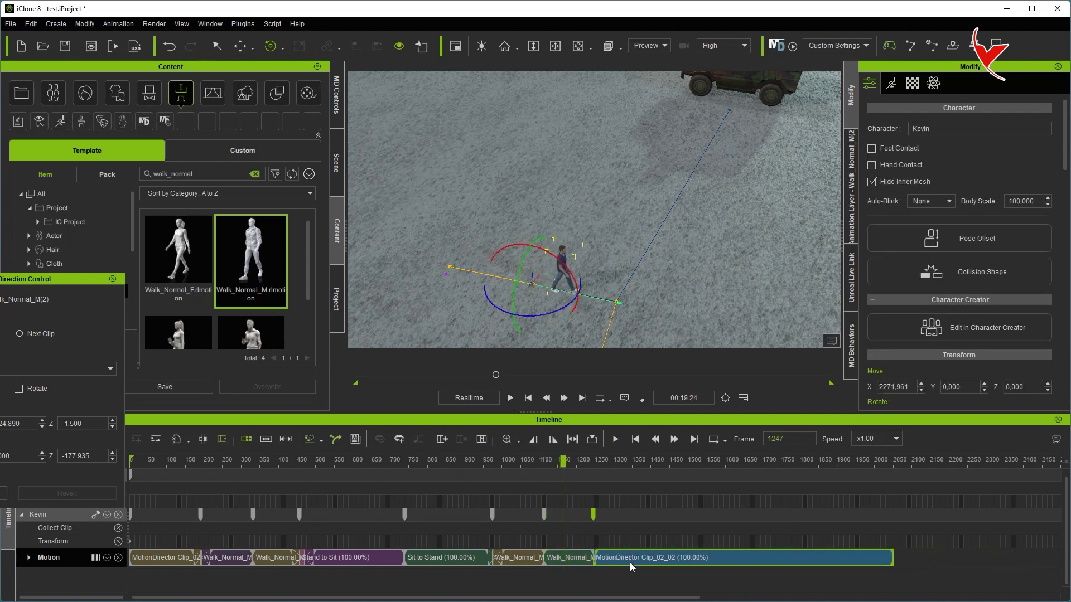
click(576, 472)
click(509, 397)
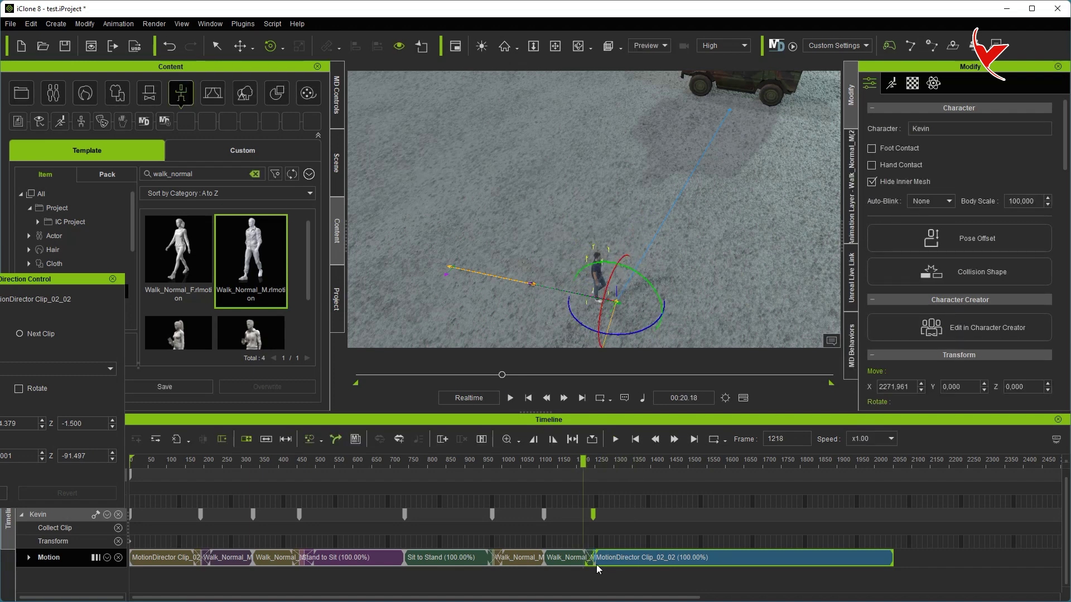
- Lengthen the blend from the last Walk_Normal_M clip into MotionDirector Clip_02_02 and play the turn toward the vehicle
drag(595, 564, 610, 564)
click(571, 460)
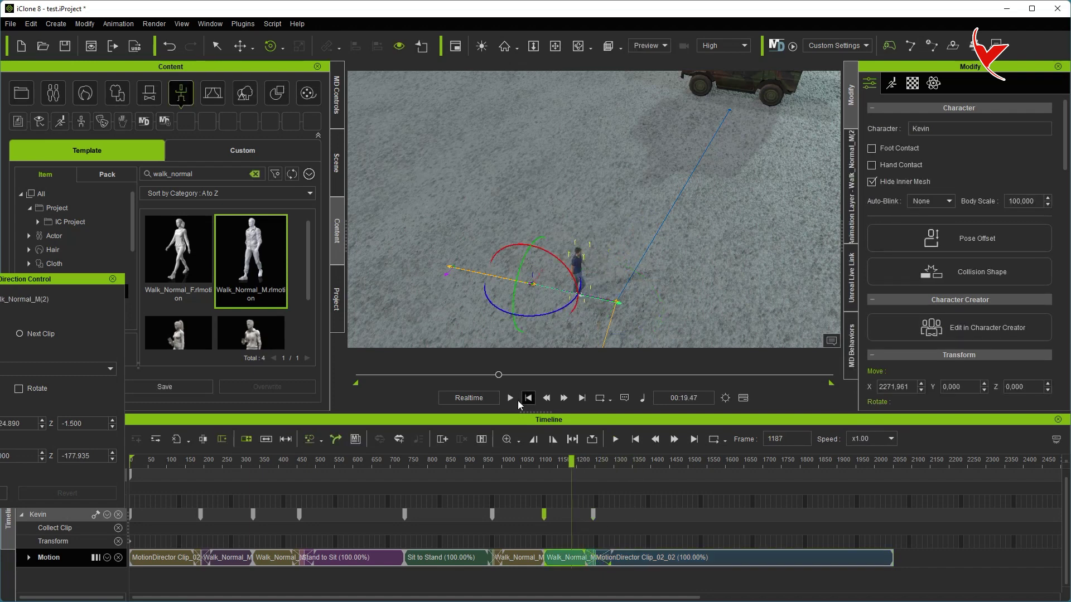
click(510, 398)
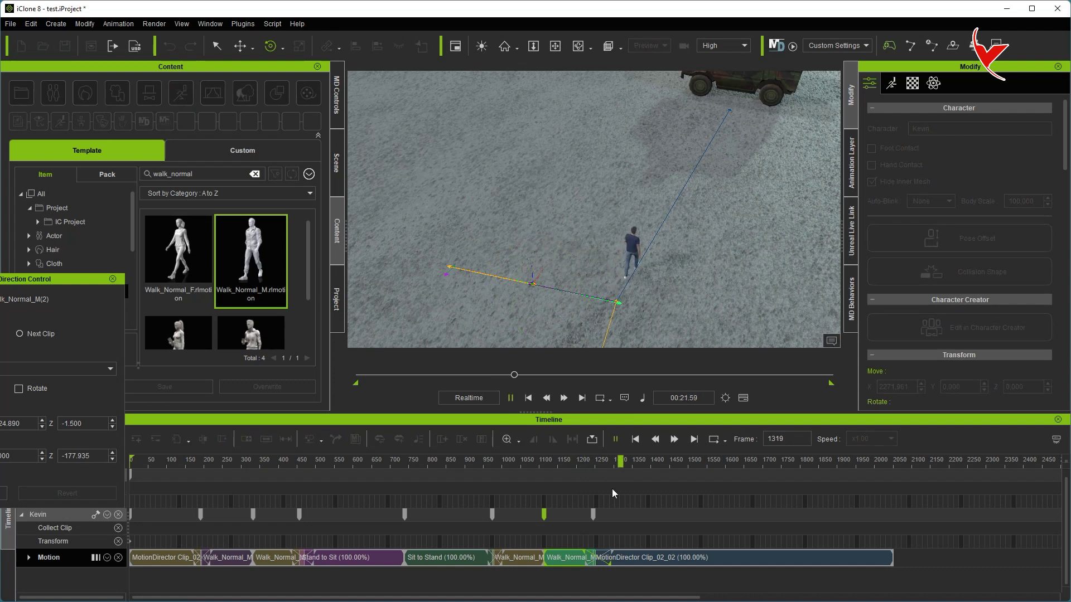
key(space)
- Readjust the position of MotionDirector Clip_02_02 to slightly overlap the last walk clip, and play the walk toward the vehicle
click(618, 560)
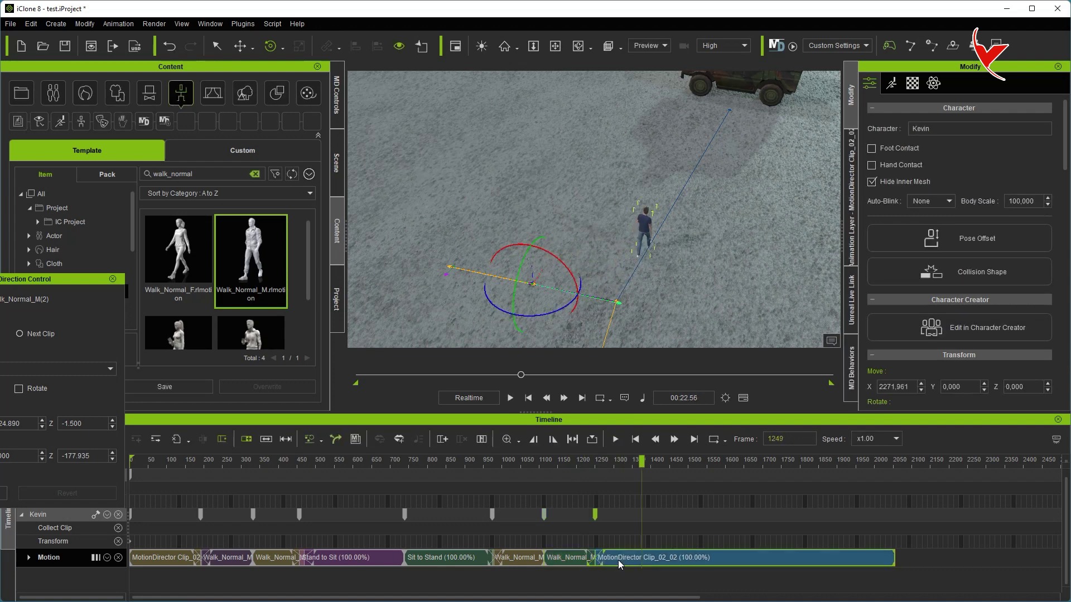
click(575, 460)
click(509, 398)
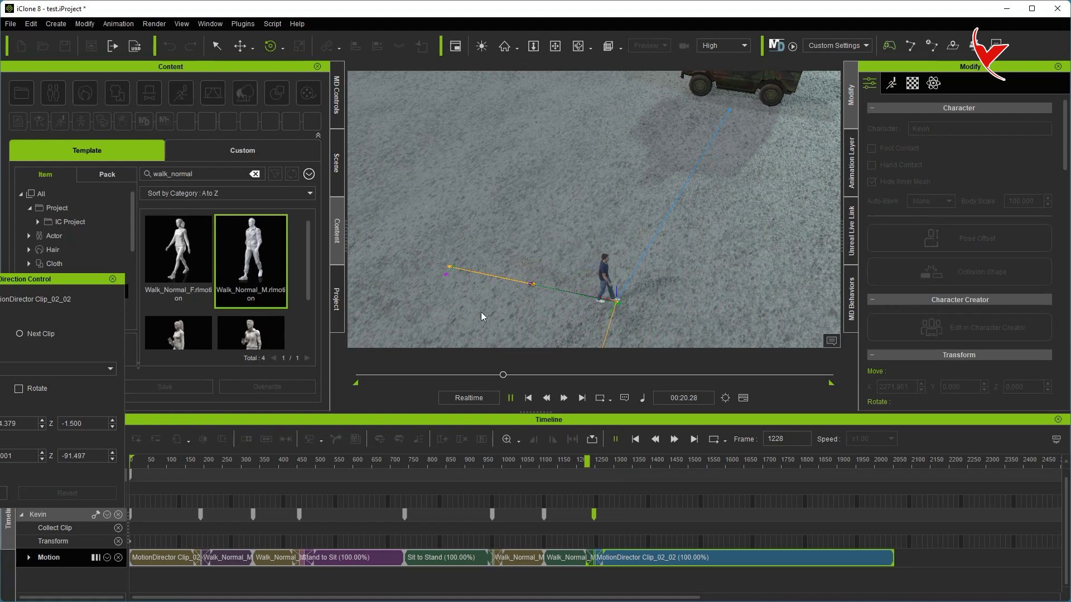
right_drag(476, 279, 588, 387)
click(510, 397)
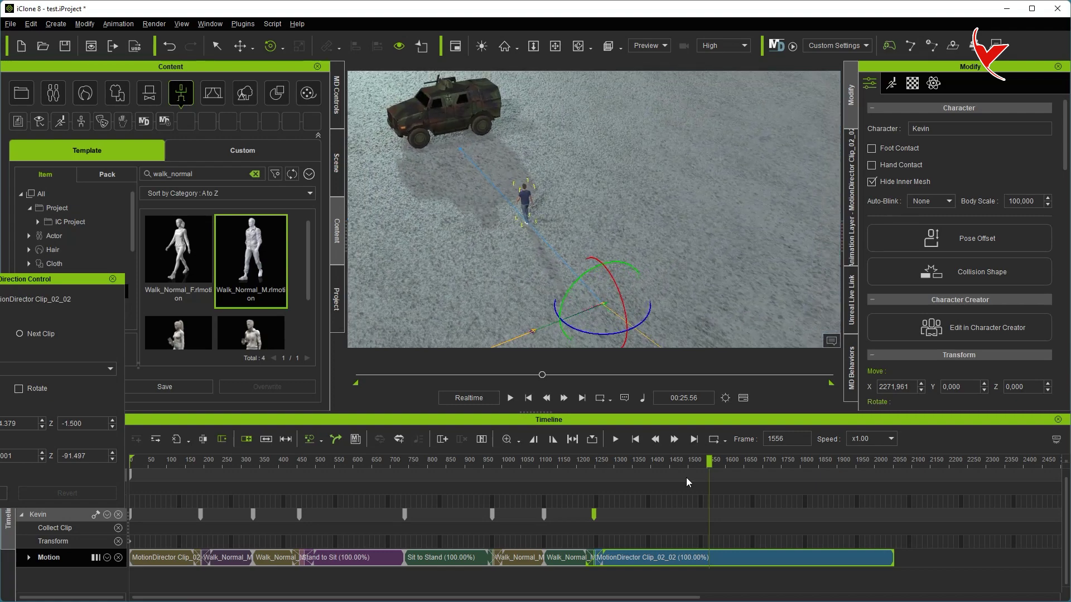
- Split MotionDirector Clip_02_02 at frame 1439 and move its second part out to about frame 2240
drag(708, 463, 665, 466)
right_click(665, 560)
click(731, 220)
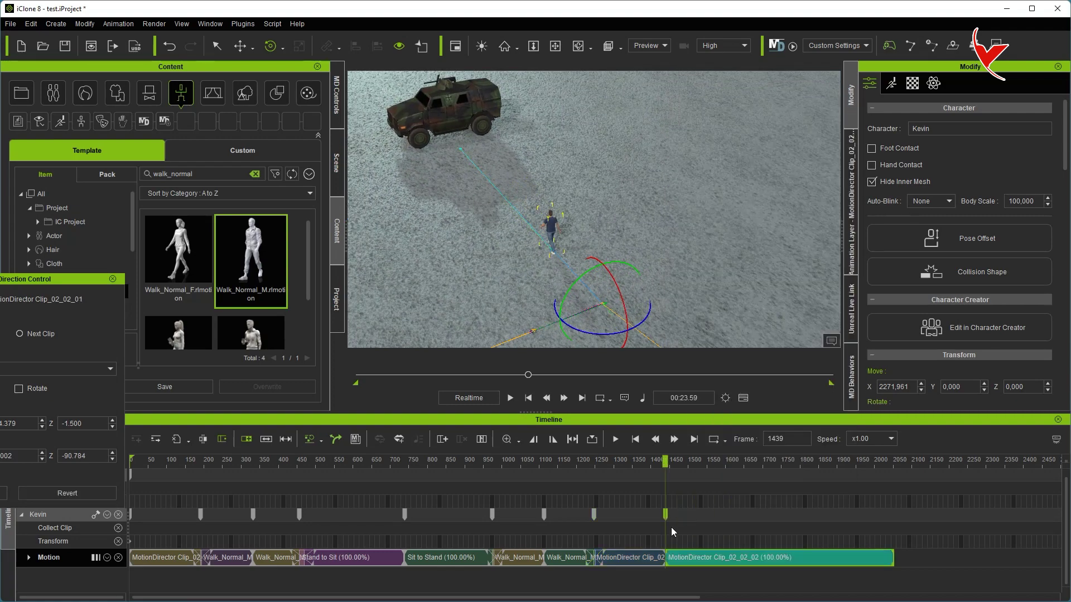
drag(695, 556, 992, 557)
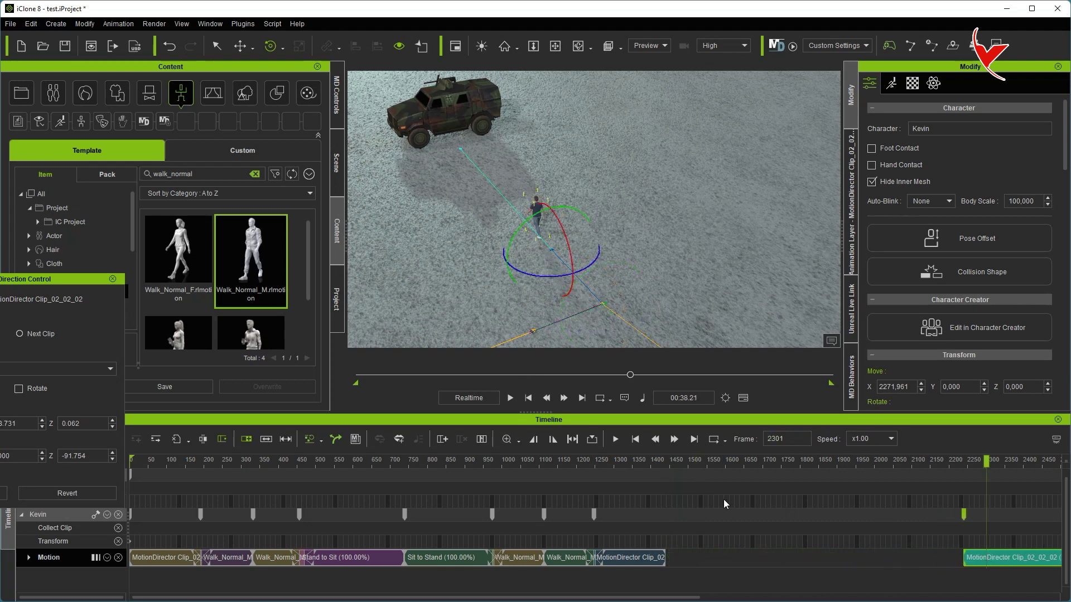
- Add Walk_Normal_M after the first part of the split MotionDirector clip and rotate its direction to Z -28.277
click(667, 461)
drag(252, 273, 685, 561)
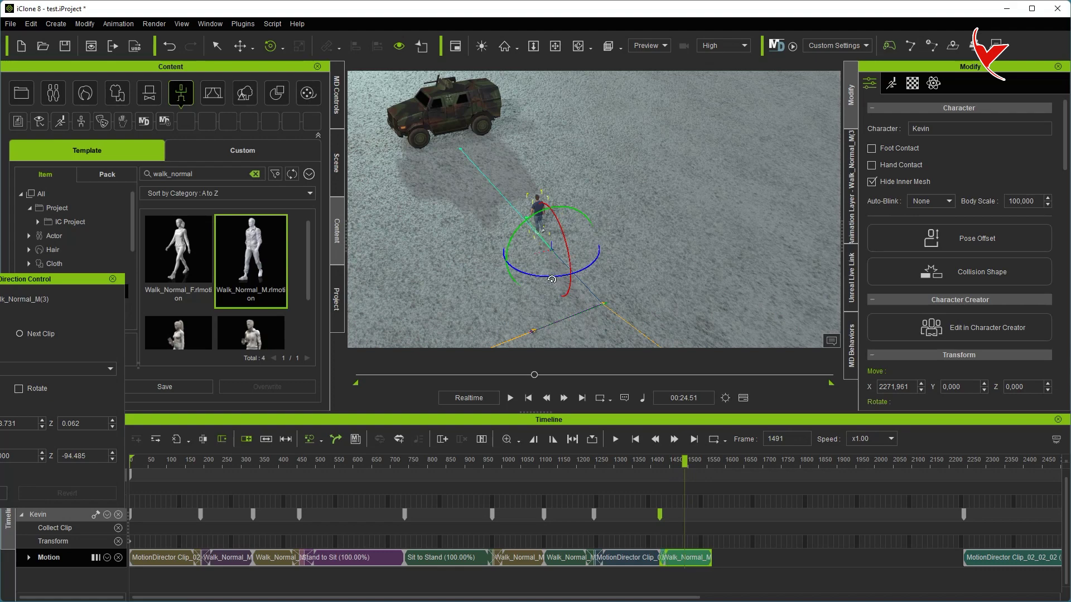
drag(559, 278, 583, 278)
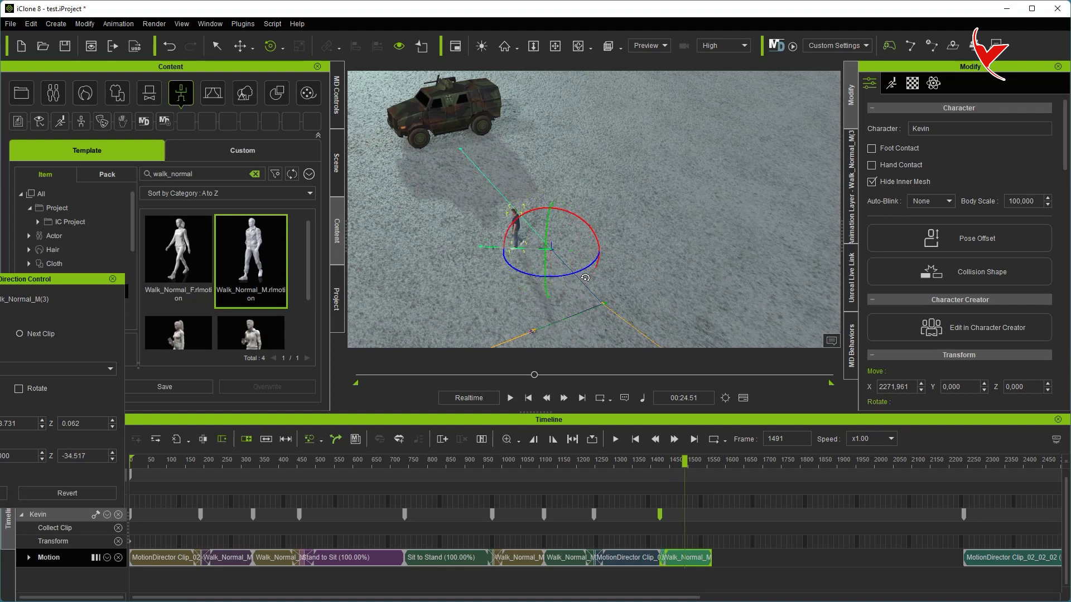
right_drag(735, 259, 526, 294)
drag(517, 305, 515, 305)
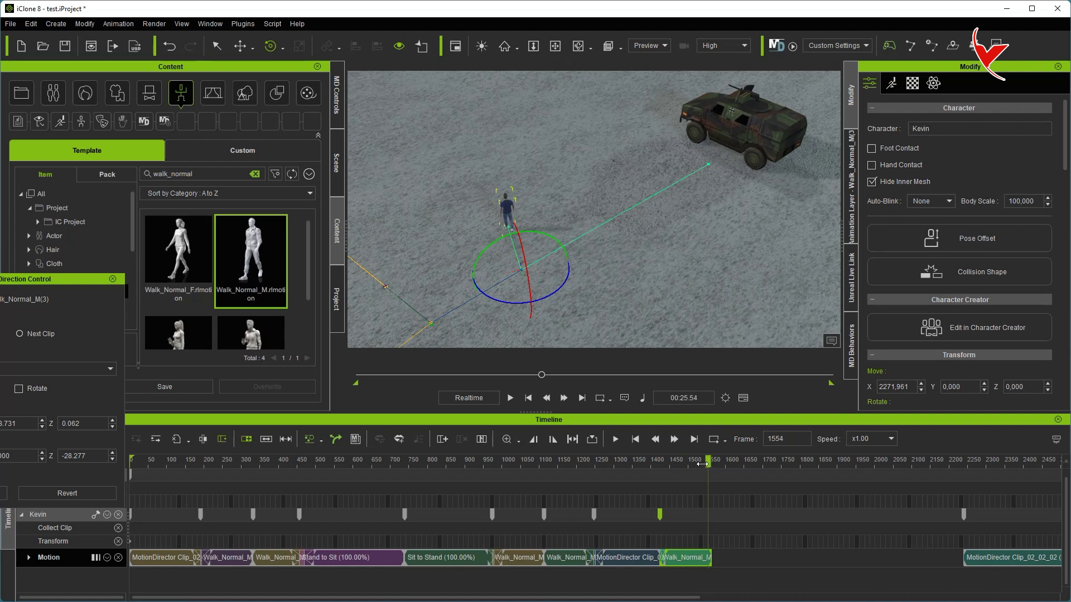
- Play the transition from the shortened MotionDirector clip into the redirected Walk_Normal_M clip
drag(698, 463, 649, 463)
click(510, 398)
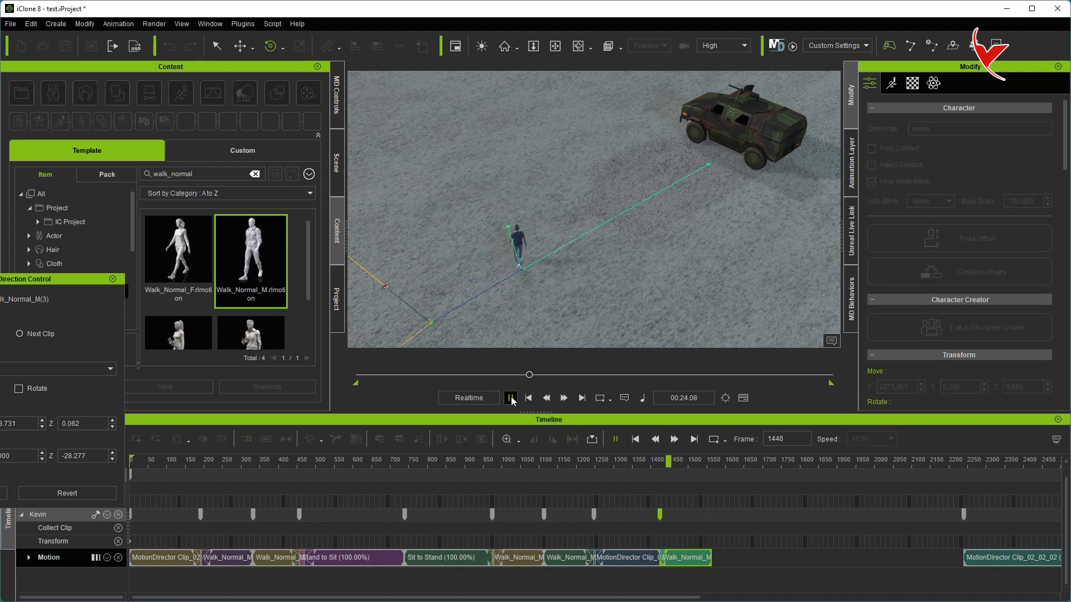
click(509, 398)
click(651, 460)
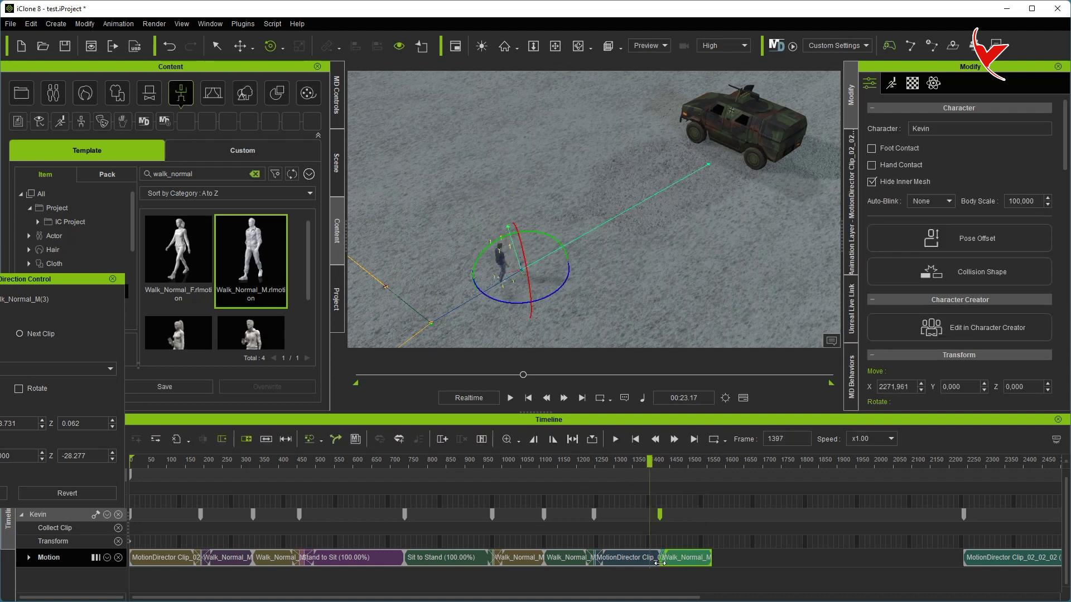
click(510, 398)
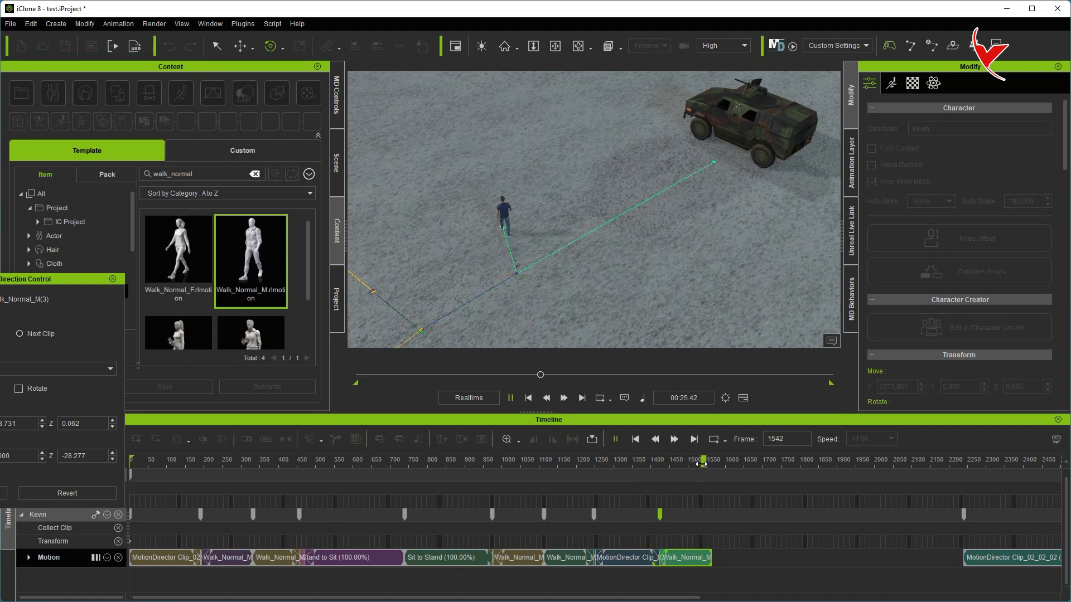
- Append another Walk_Normal_M clip at the end of the redirected walk, around frame 1563, and play it
click(727, 461)
drag(716, 461, 710, 463)
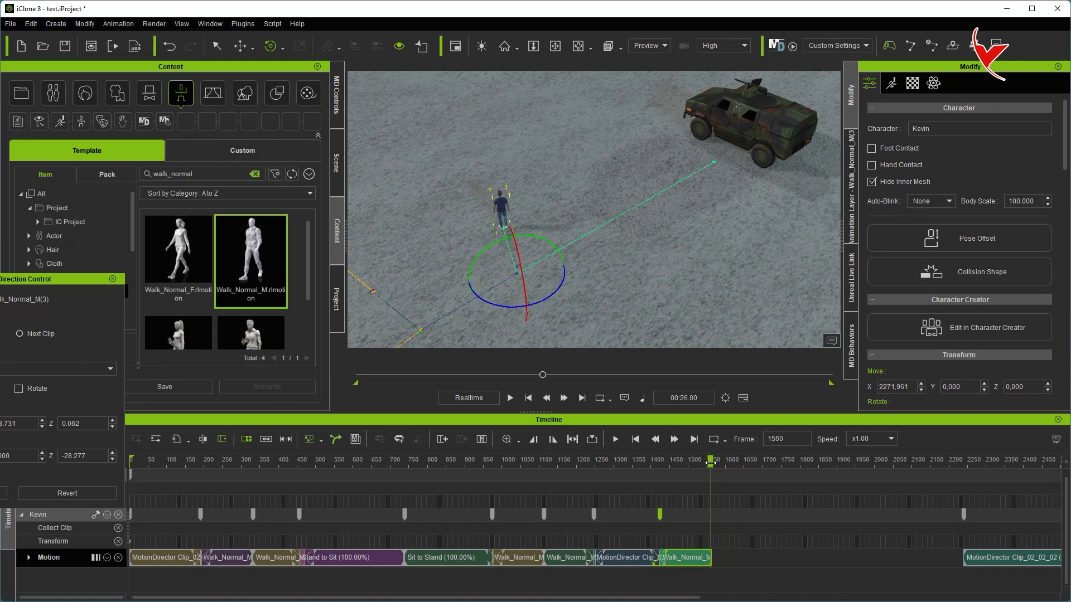
double_click(238, 279)
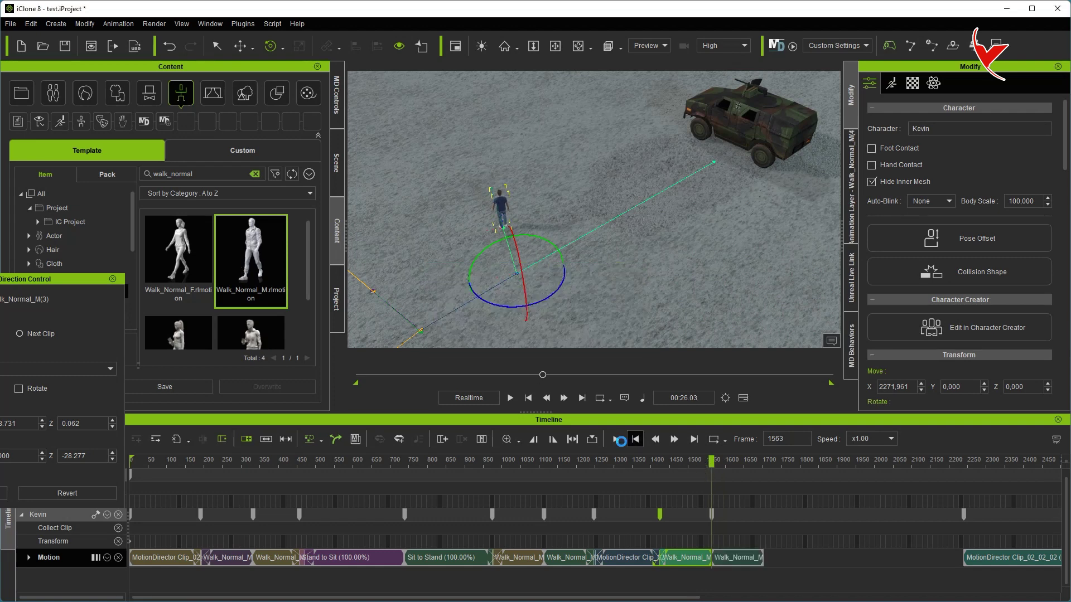
drag(712, 462, 709, 465)
click(509, 402)
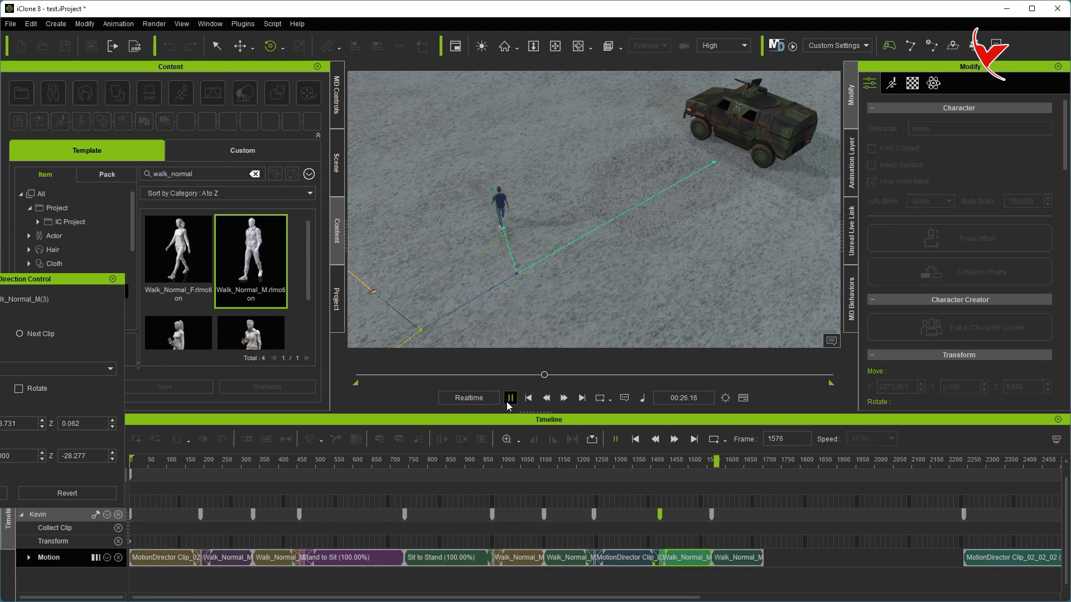
click(509, 398)
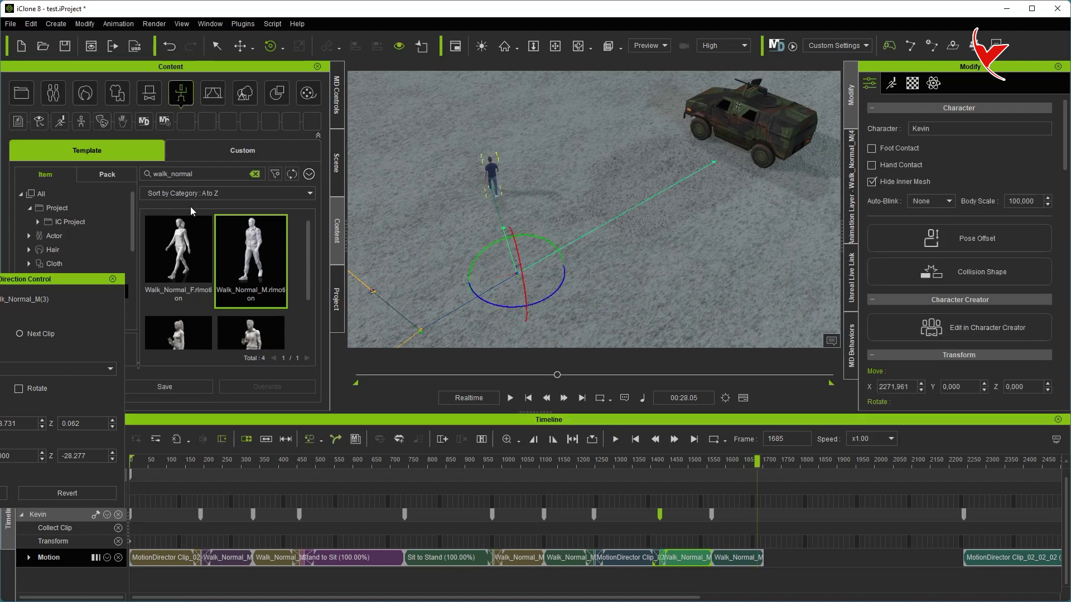
- Search the motion library for "to sit" and add the first Stand to Sit motion at frame 1685
text(to sit)
double_click(178, 254)
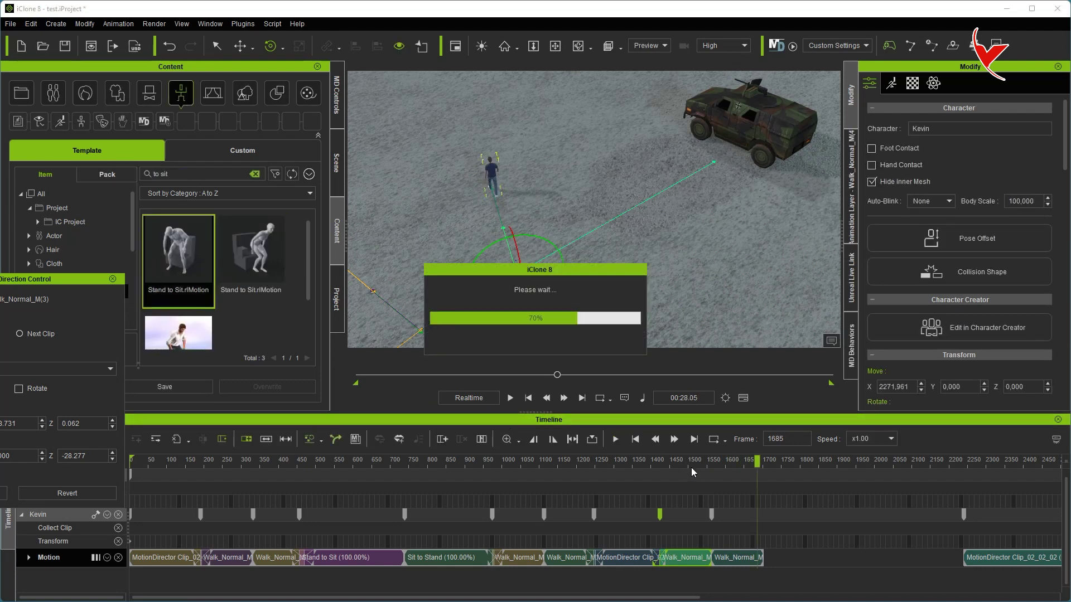
click(509, 398)
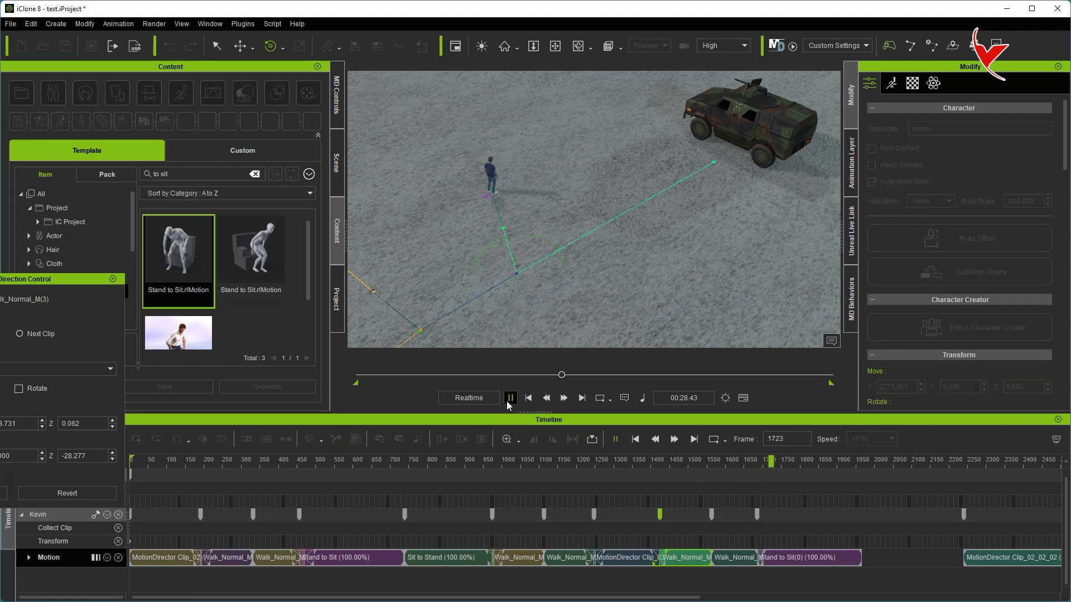
click(751, 463)
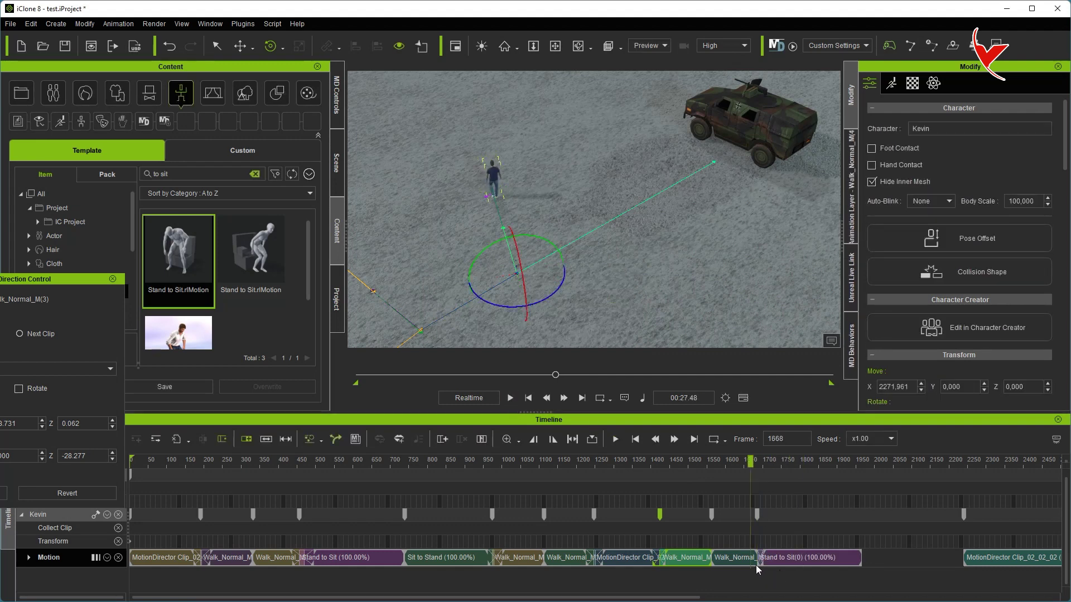
- Inspect the overlap between the last walk clip and the new Stand to Sit clip and play the sit-down transition
click(757, 564)
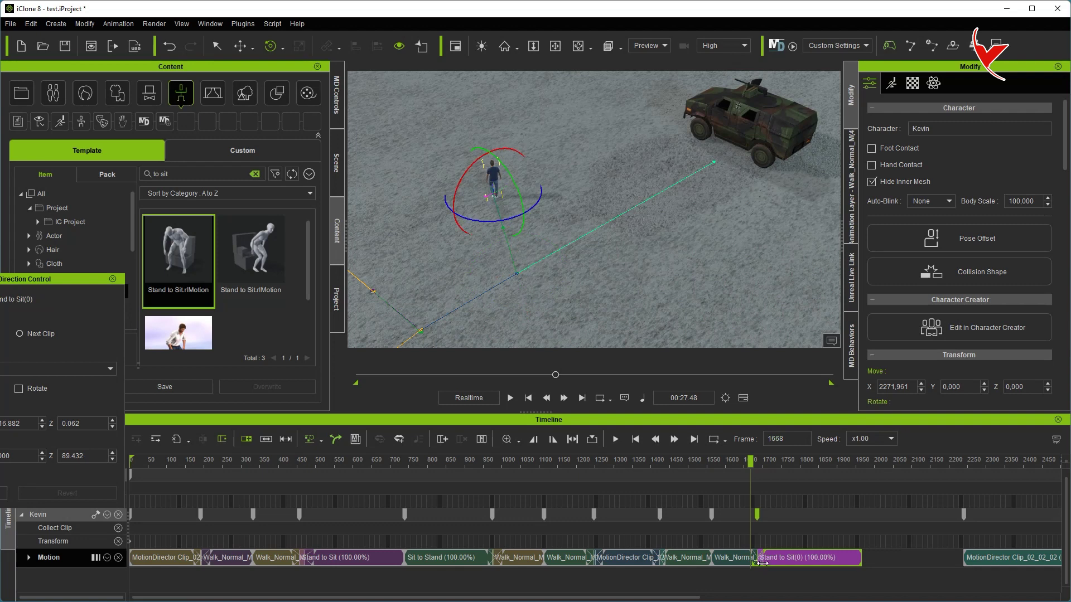
click(747, 557)
click(749, 464)
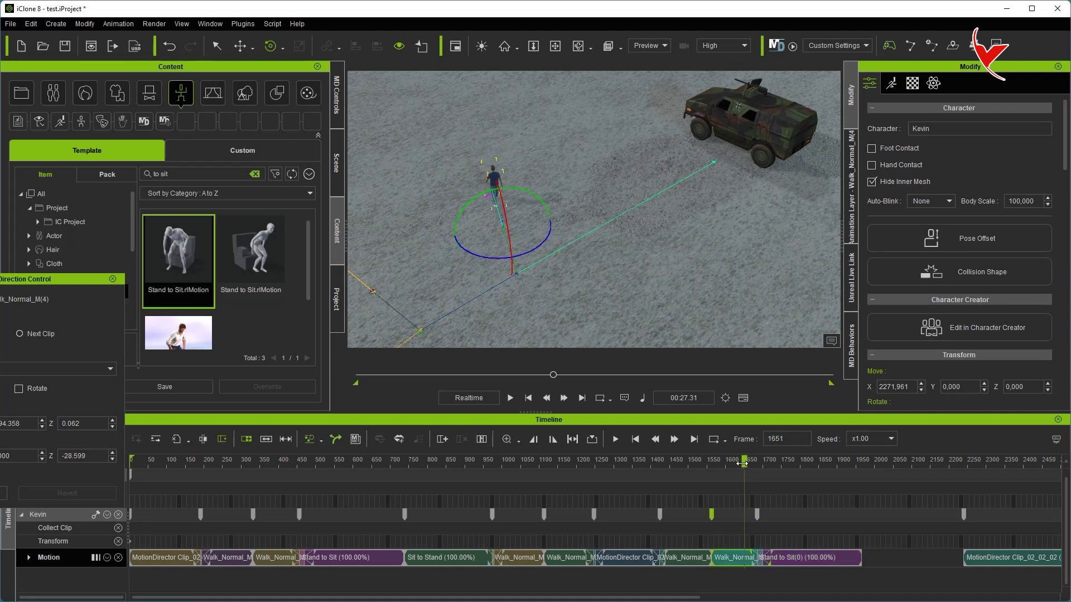
click(510, 398)
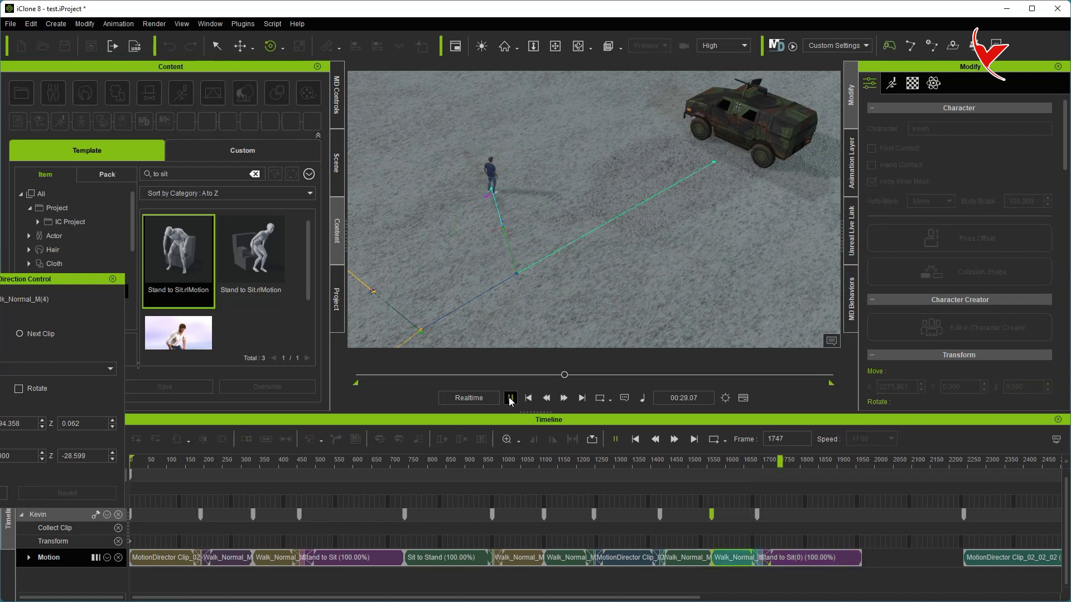
click(510, 398)
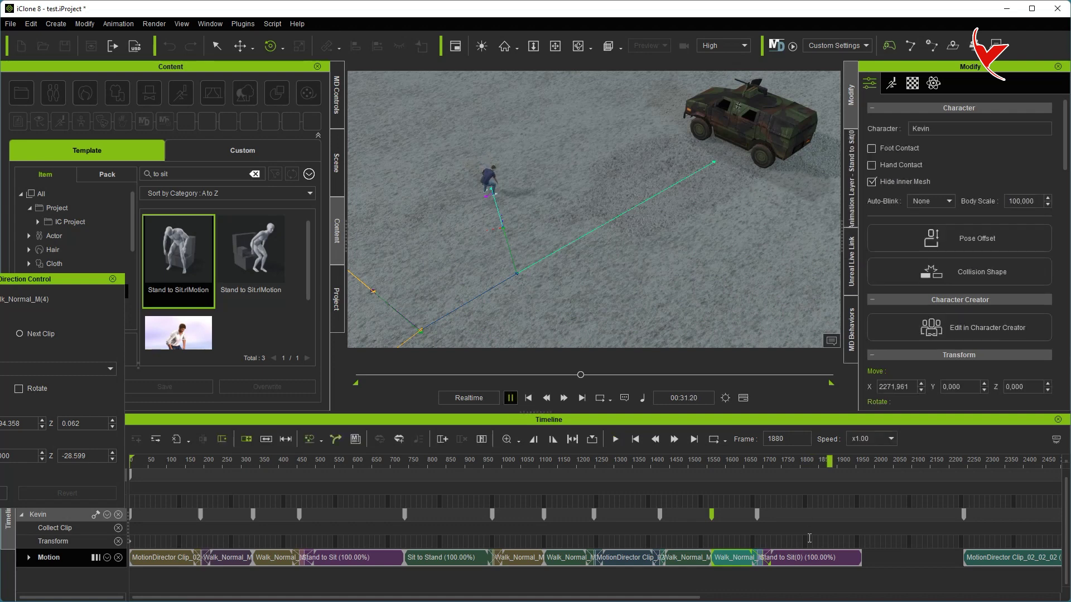
- Move MotionDirector Clip_02_02_02 out to about frame 3230 and add the first "to stand" library motion, Sit to Stand, at frame 1975
scroll(791, 550, down, 2)
drag(717, 561, 947, 561)
click(583, 464)
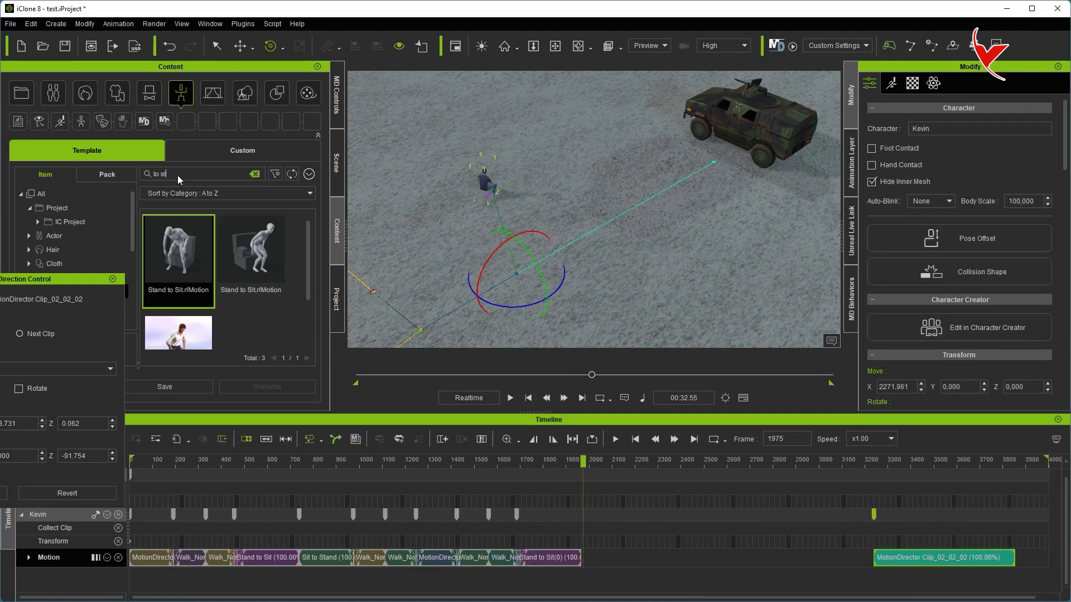
text(and)
double_click(180, 252)
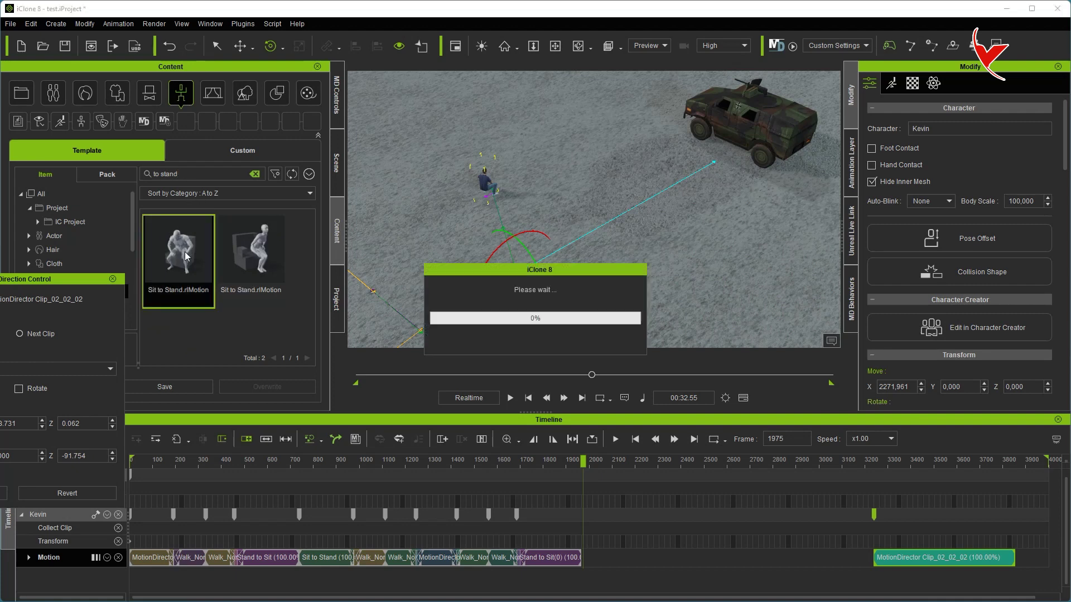
- Shift the new Sit to Stand clip slightly back to overlap the Stand to Sit clip and play the stand-up transition
drag(618, 557, 614, 558)
drag(614, 463, 574, 463)
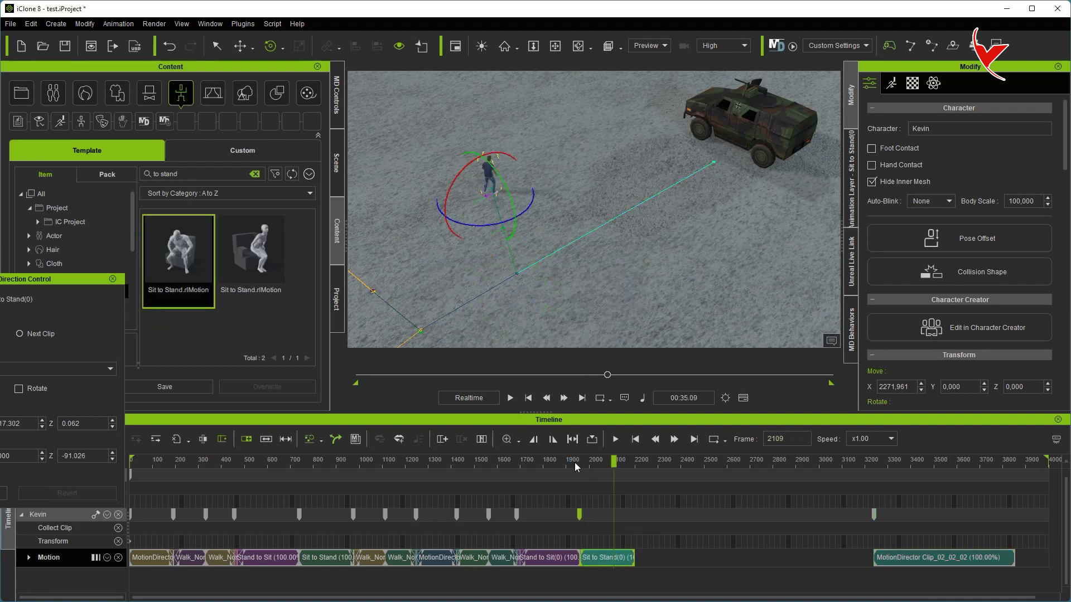
click(510, 399)
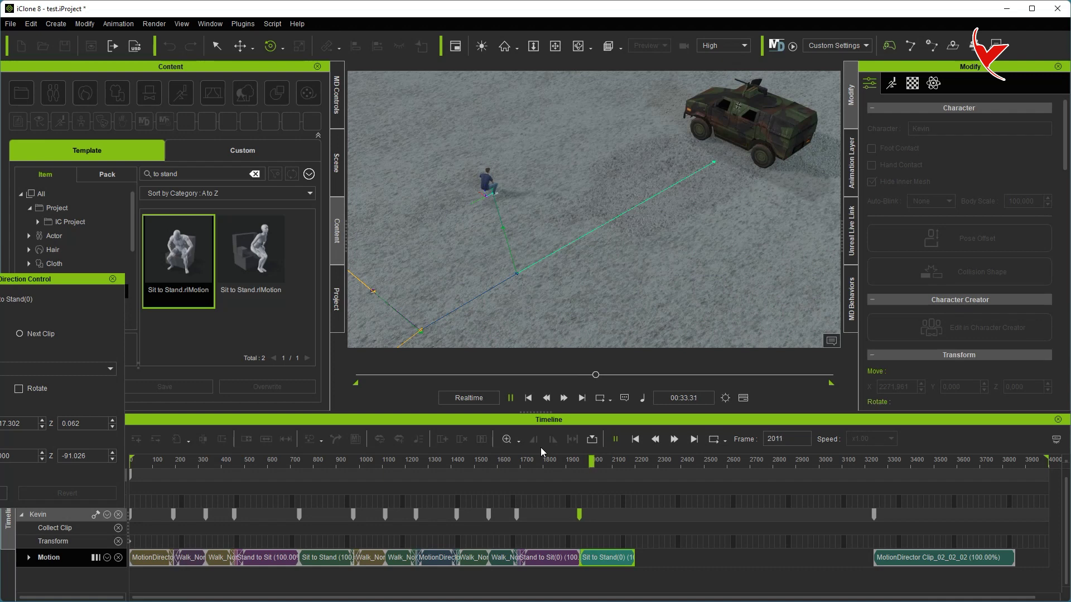
click(637, 463)
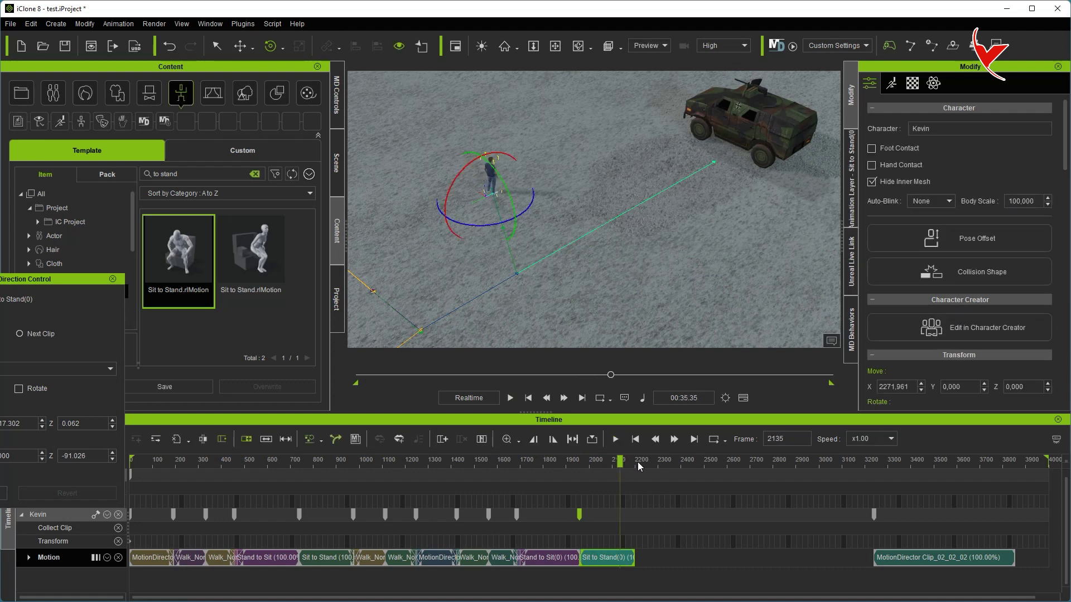
- Search the motion library for "walk_normal" and add Walk_Normal_M at frame 2199, after the Sit to Stand clip
drag(637, 463, 635, 463)
triple_click(204, 173)
text(walk_normal)
key(Return)
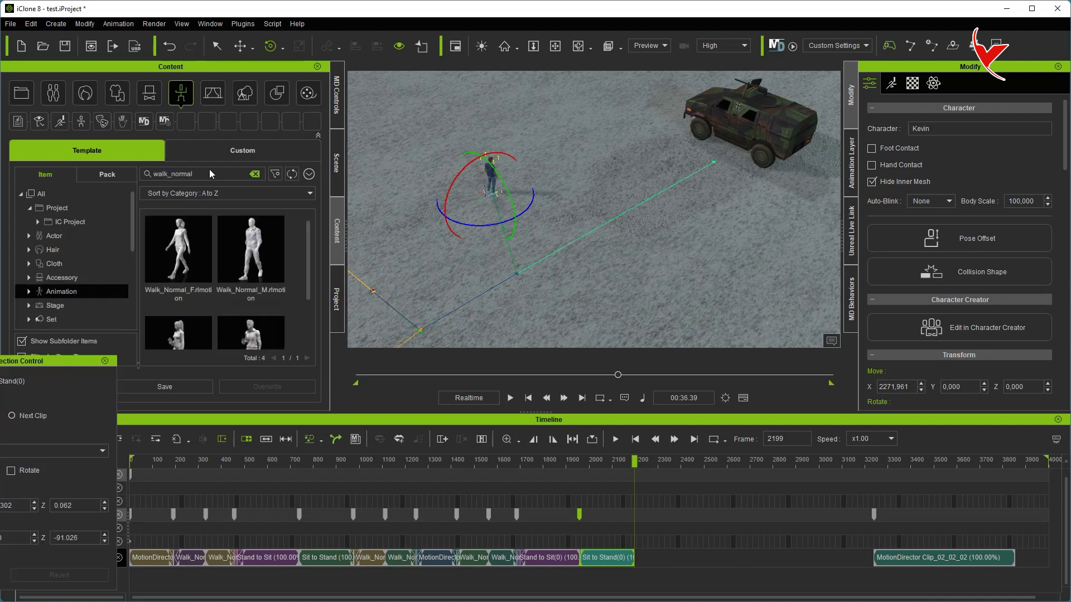
drag(258, 261, 523, 230)
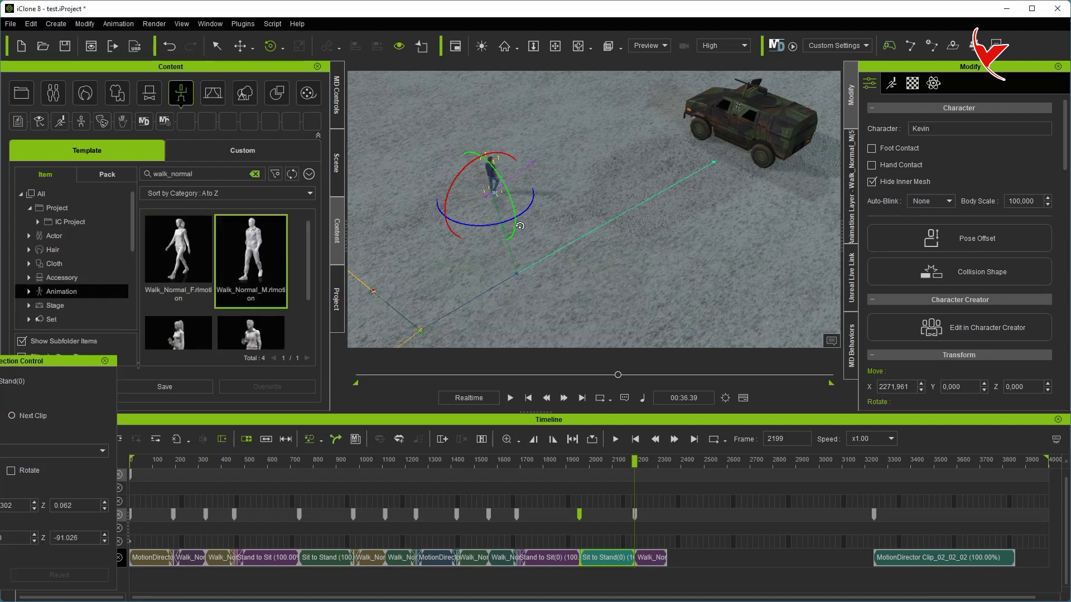
- Undo the accidental change, rotate the new Walk_Normal_M clip toward the vehicle to Z -138.580, and play from about frame 2177
key(ctrl+z)
click(647, 557)
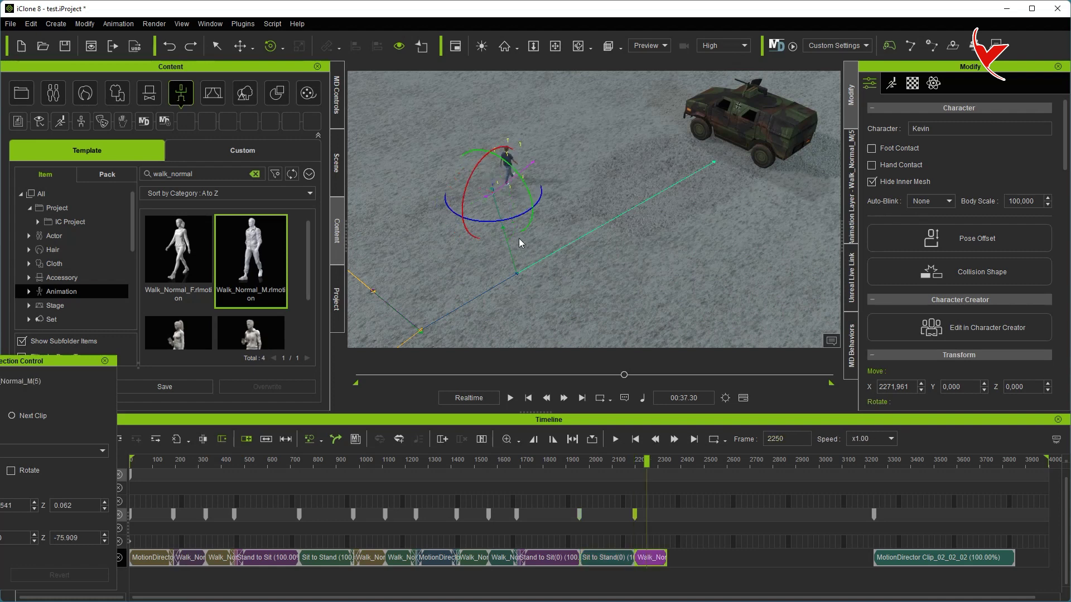
drag(510, 218, 477, 224)
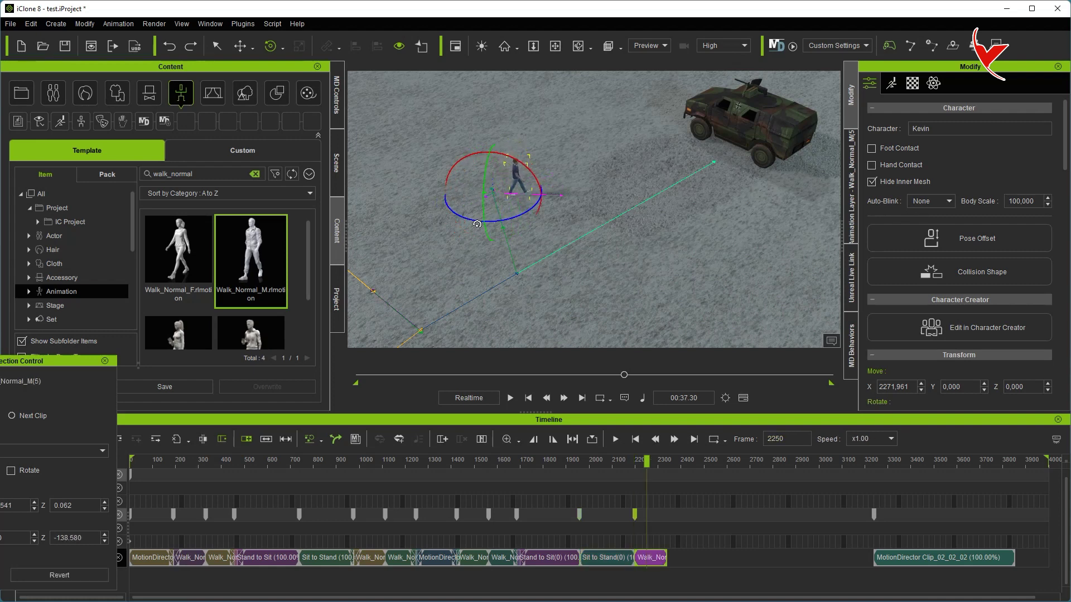
click(630, 462)
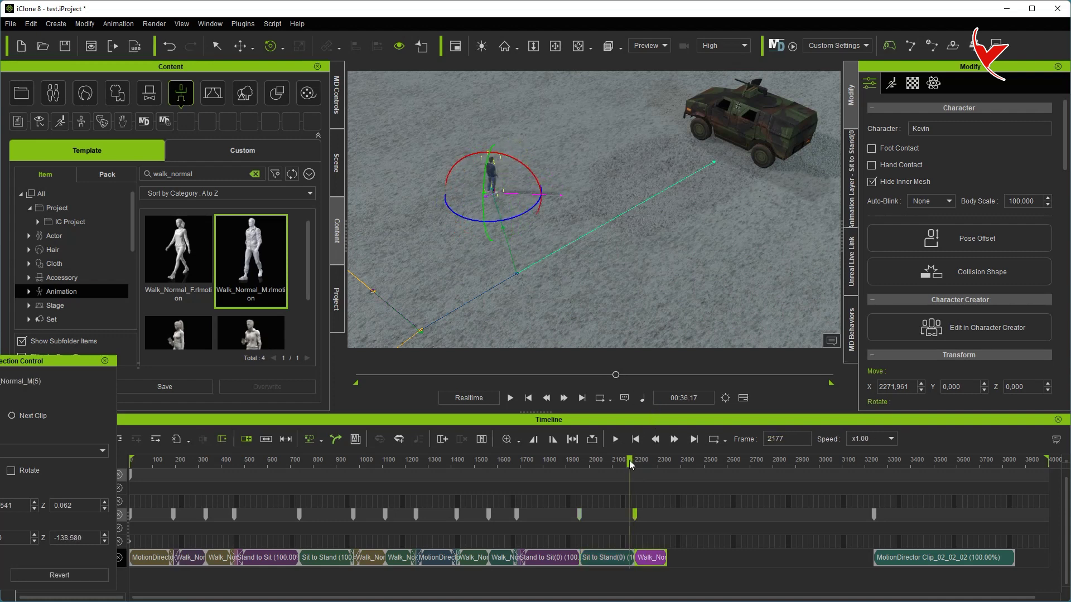
click(512, 397)
- Move the new Walk_Normal_M clip slightly back to overlap the Sit to Stand clip and play the transition
click(654, 561)
drag(643, 560, 648, 561)
drag(652, 461, 623, 460)
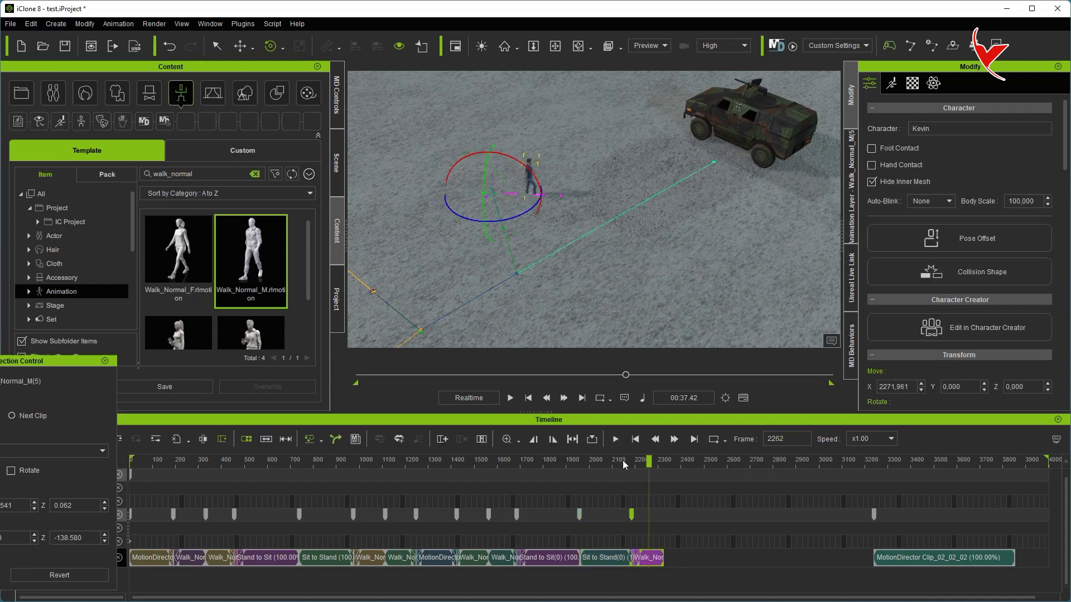
click(511, 399)
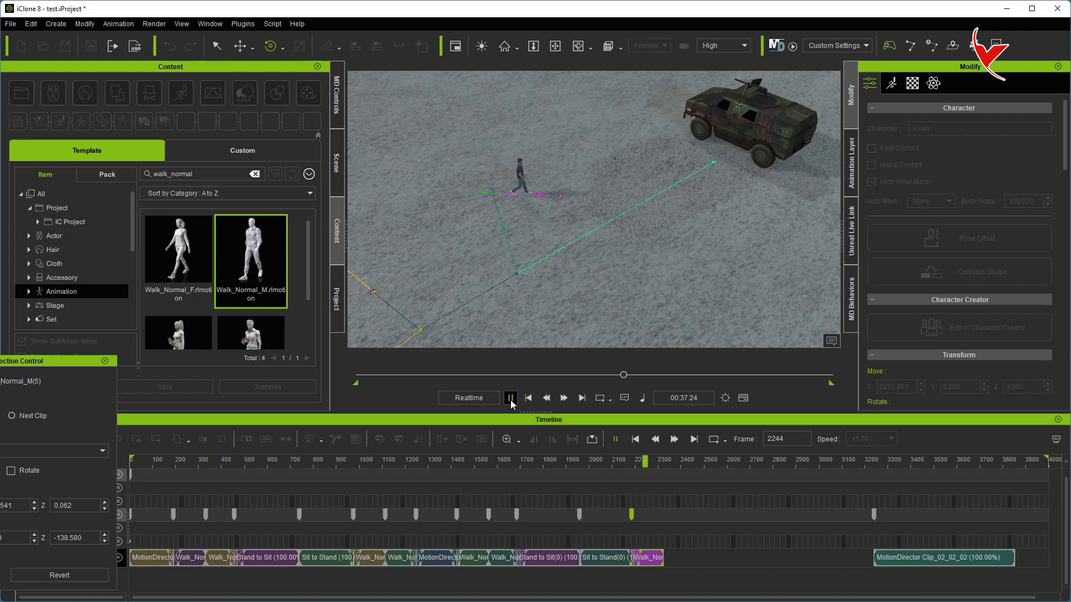
click(510, 397)
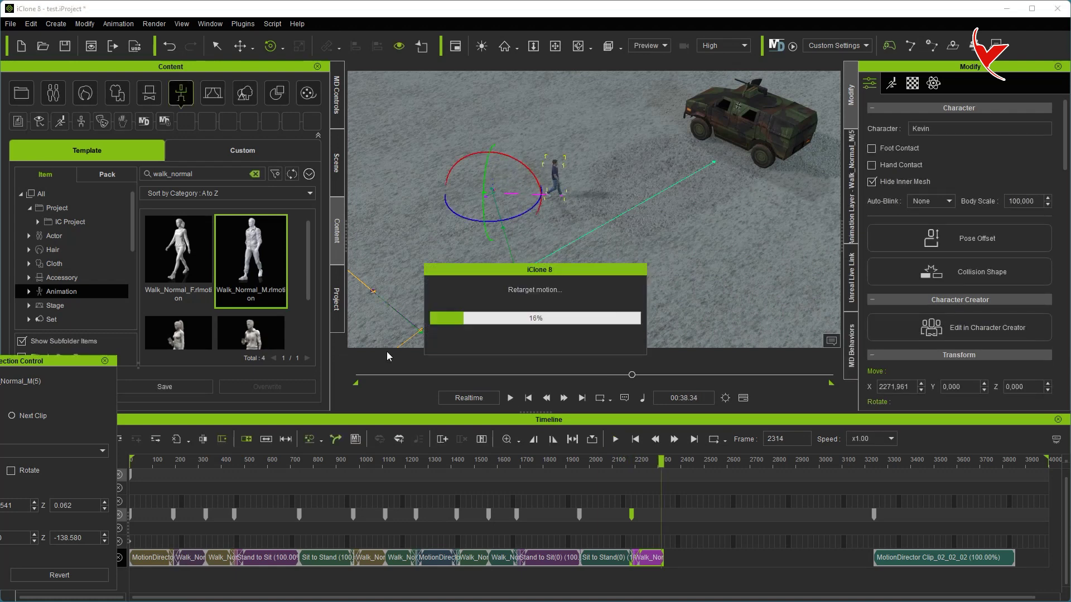
- Append another Walk_Normal_M clip around frame 2314, after the last walk clip, and play it to its end
drag(674, 560, 680, 560)
click(676, 461)
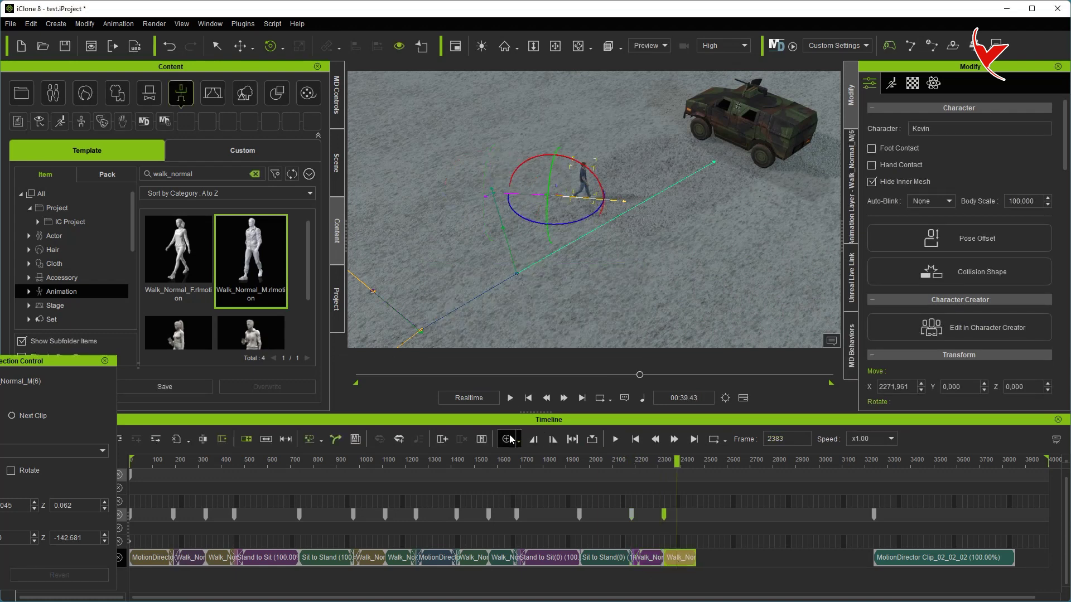
click(509, 398)
click(509, 398)
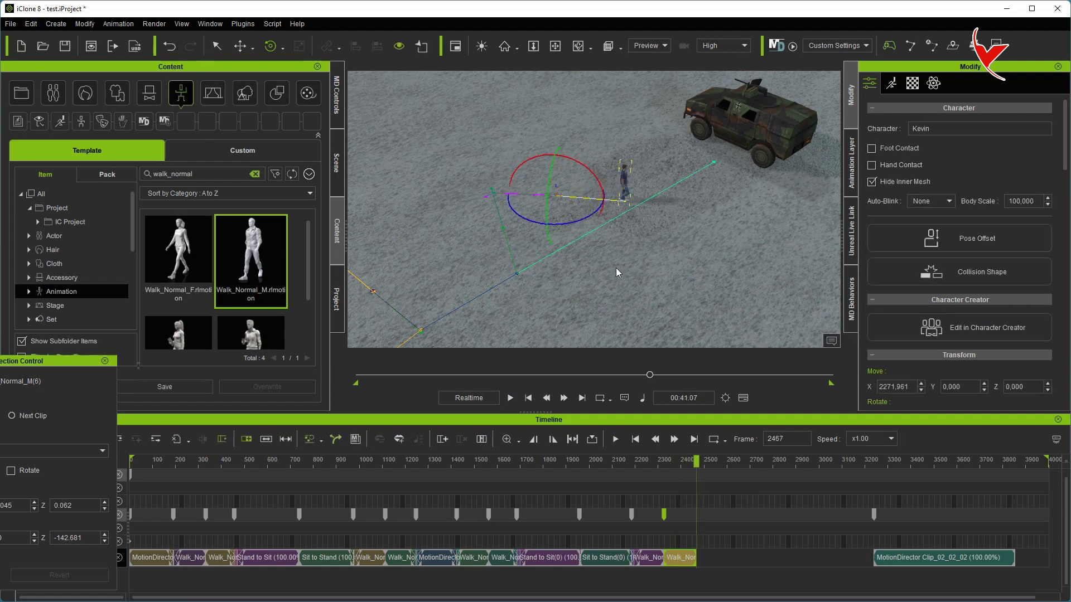
- Rotate the last Walk_Normal_M clip to Z -155.001 and play the walk across the last two clips up close
drag(575, 221, 571, 221)
scroll(616, 206, up, 4)
scroll(614, 207, up, 6)
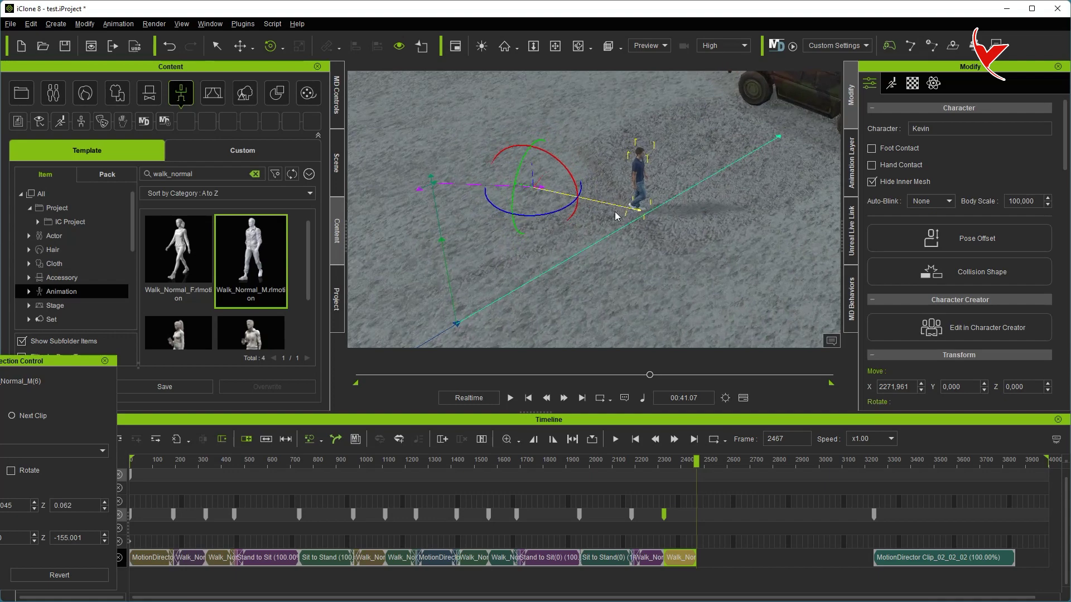
click(616, 477)
click(509, 398)
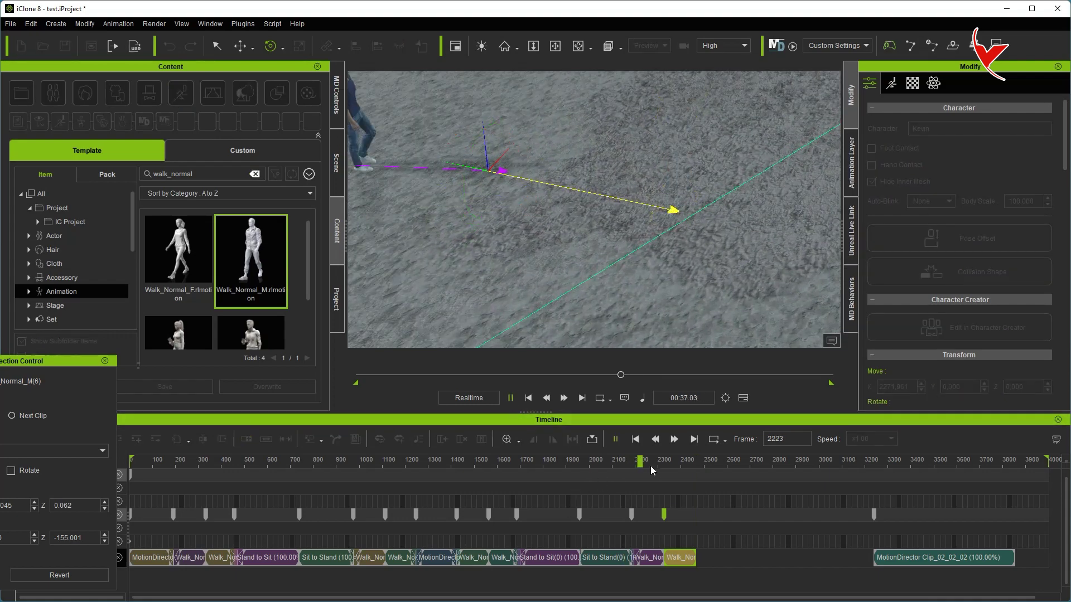
key(space)
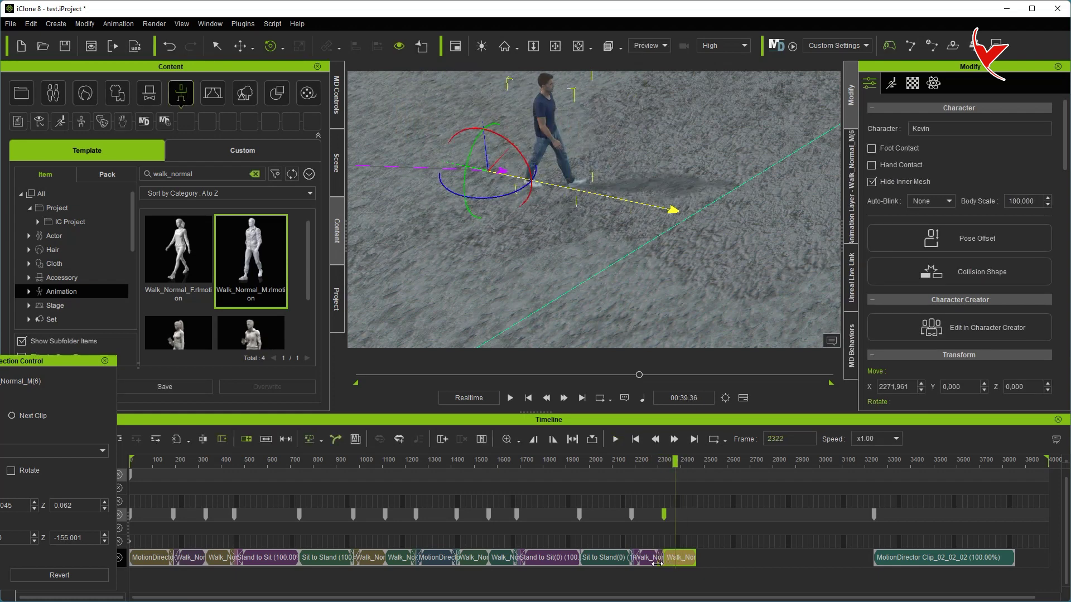
- Select the second-to-last Walk_Normal_M clip and play the walk to the end of the last walk clip
click(650, 558)
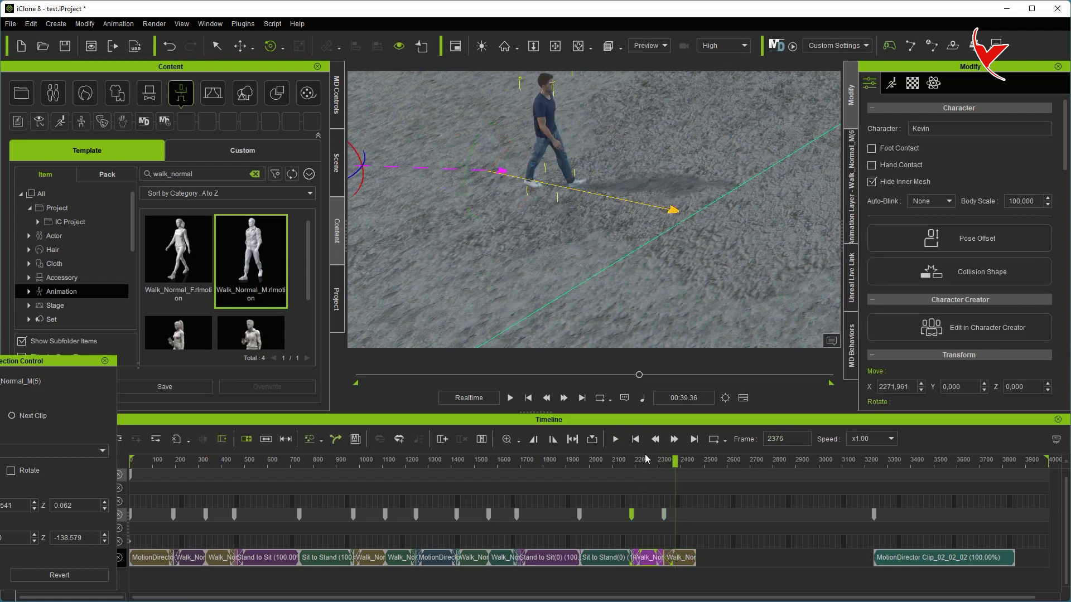
click(619, 439)
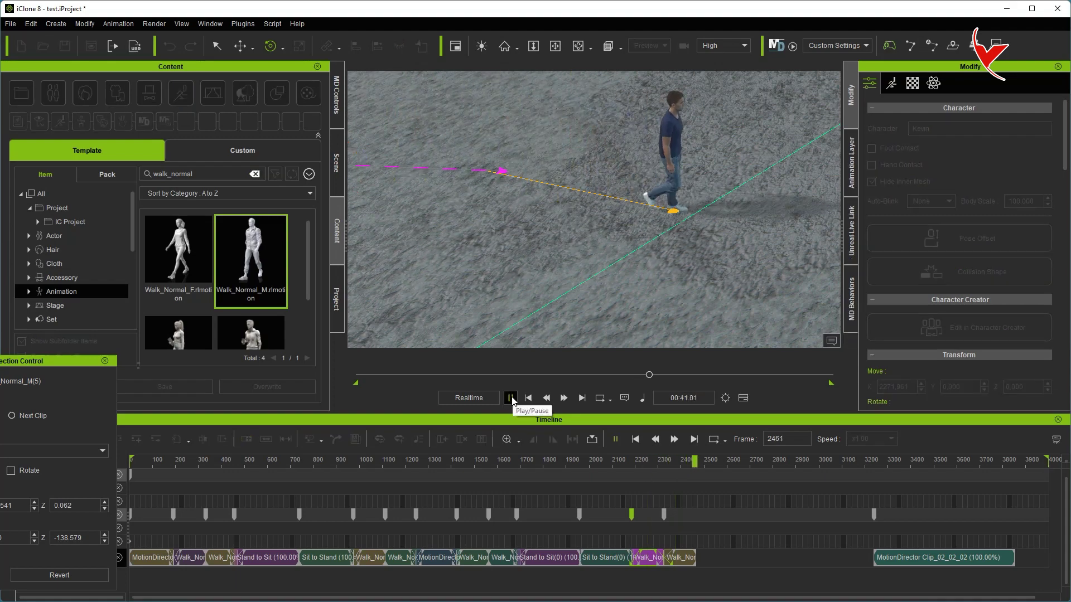
click(511, 398)
scroll(612, 324, down, 6)
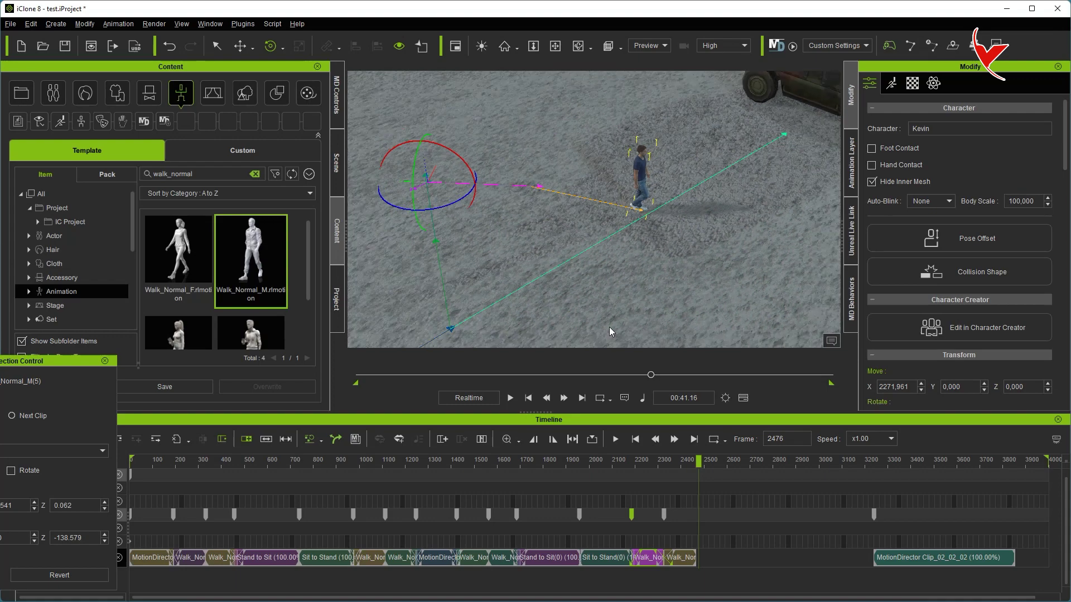
- Move the final MotionDirector clip back to about frame 2453, directly after the last walk clip
drag(916, 558, 739, 557)
mouse_move(685, 460)
mouse_down()
mouse_move(740, 467)
mouse_move(691, 480)
mouse_up()
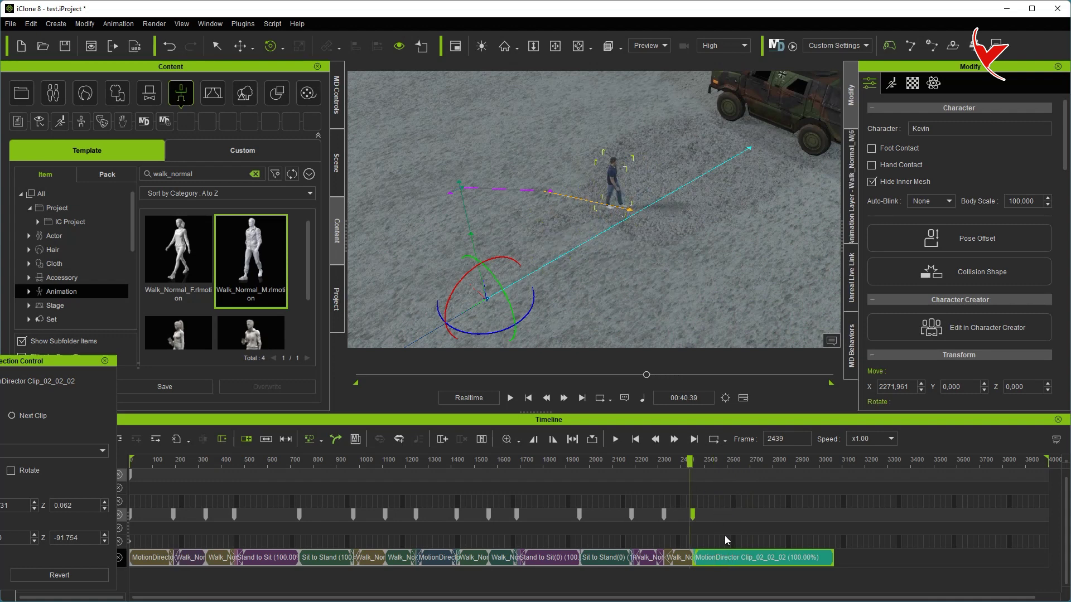
drag(725, 557, 755, 552)
drag(677, 460, 699, 470)
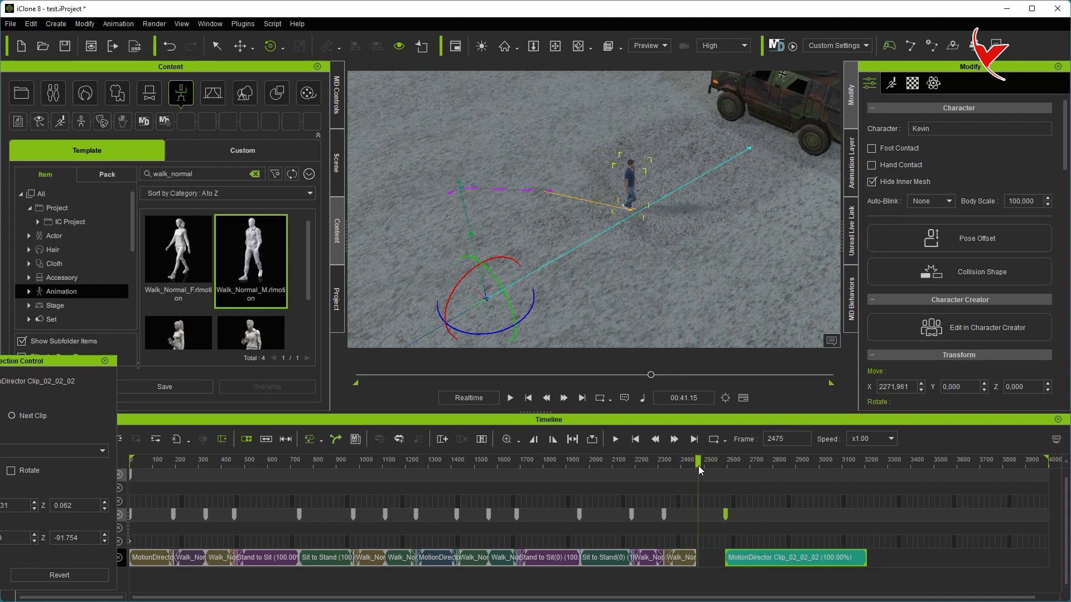
drag(762, 558, 732, 558)
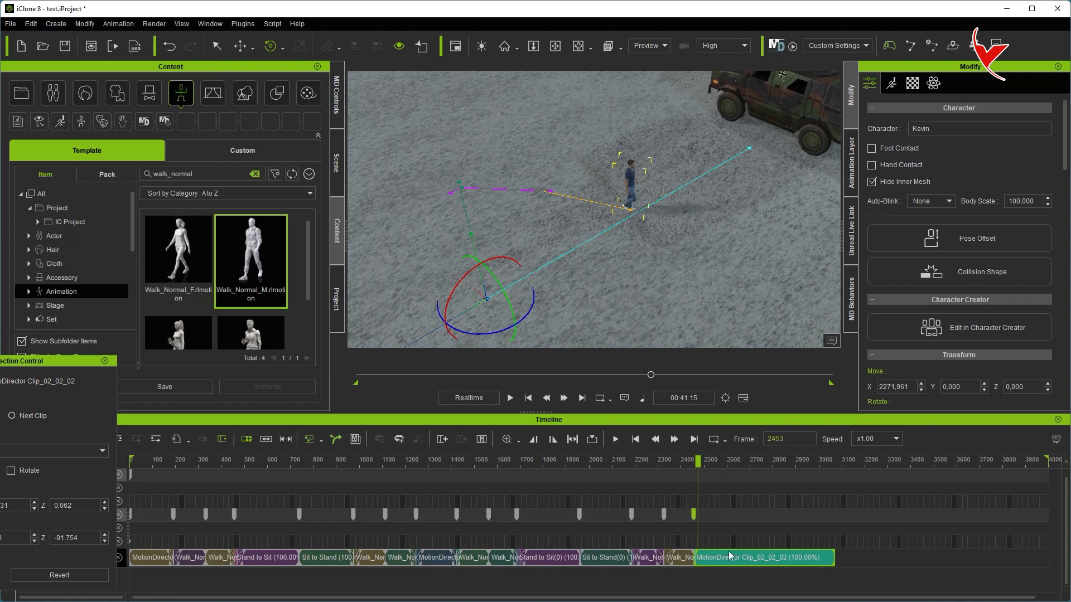
- Break the final MotionDirector clip at about frame 2700 and delete its first part
click(702, 463)
drag(720, 463, 752, 464)
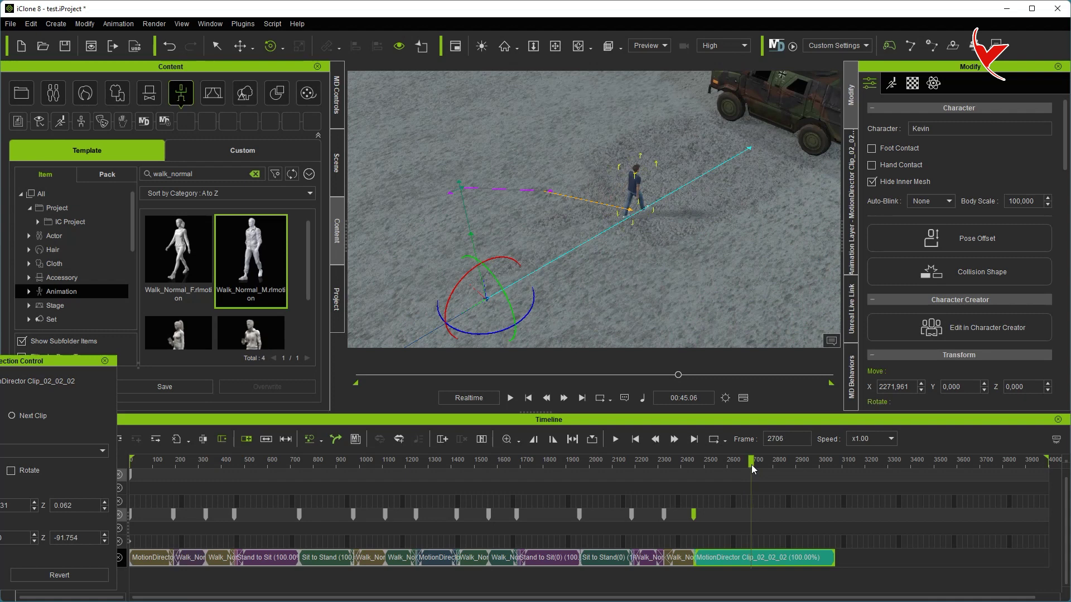
right_click(751, 559)
click(775, 218)
click(723, 560)
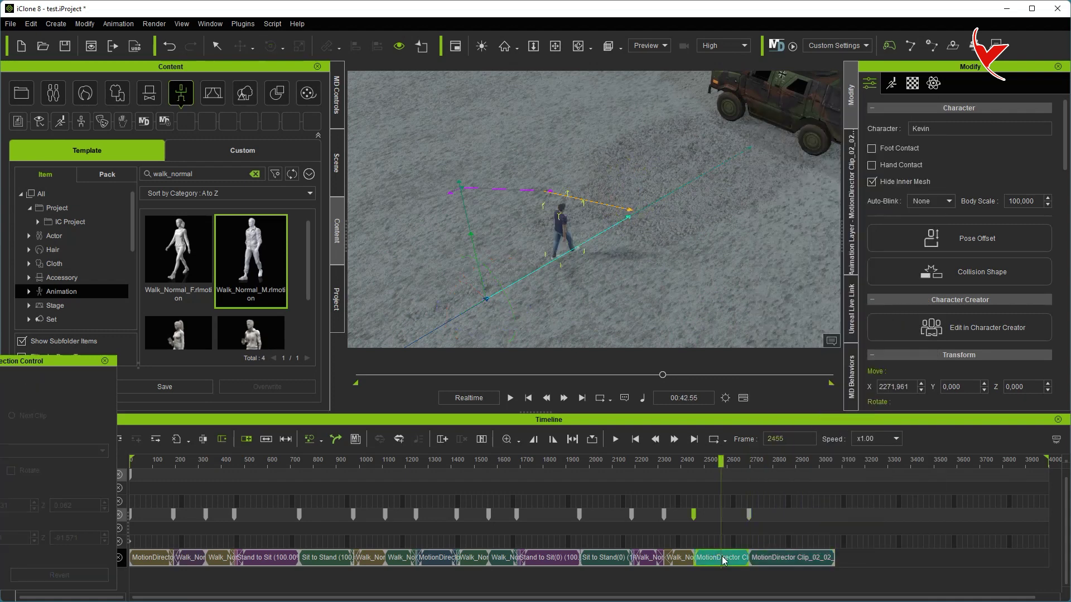
key(Delete)
- Move the remaining MotionDirector part back to about frame 2443, overlapping the last walk clip, and play the transition
drag(765, 560, 709, 562)
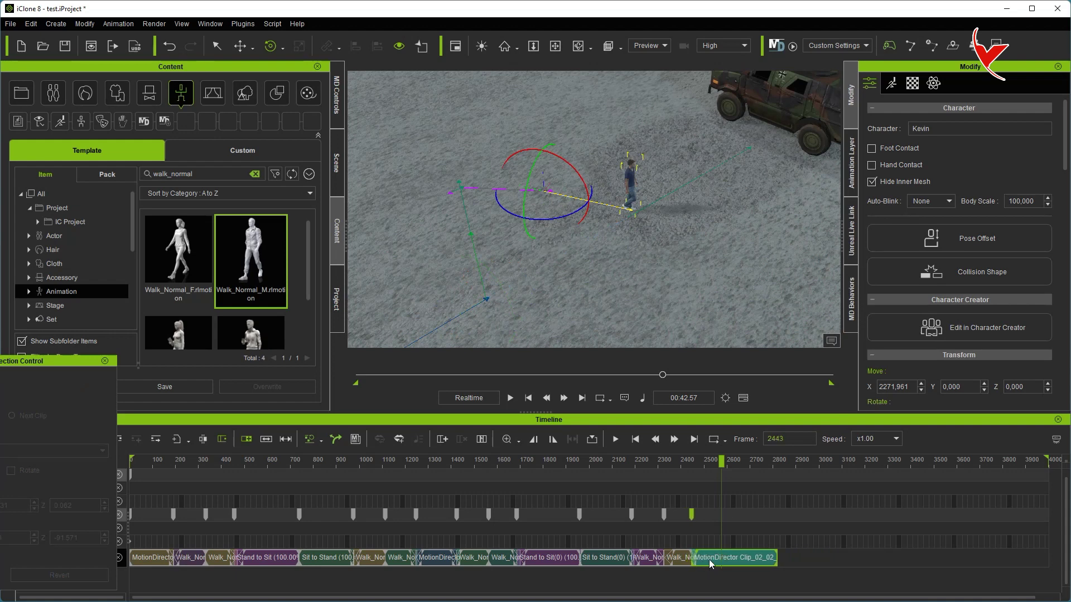
click(510, 398)
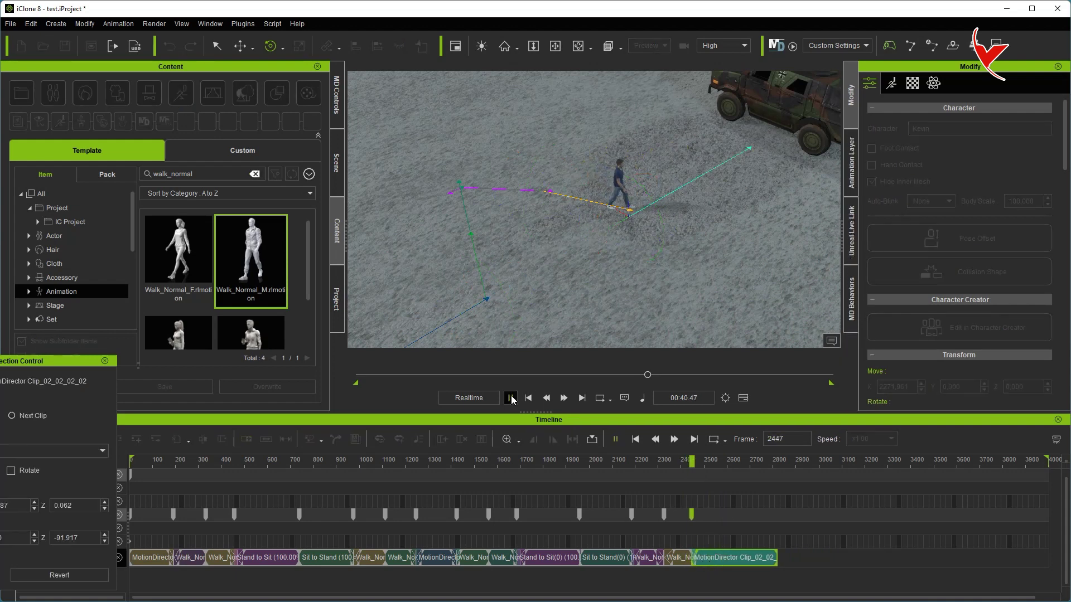
key(space)
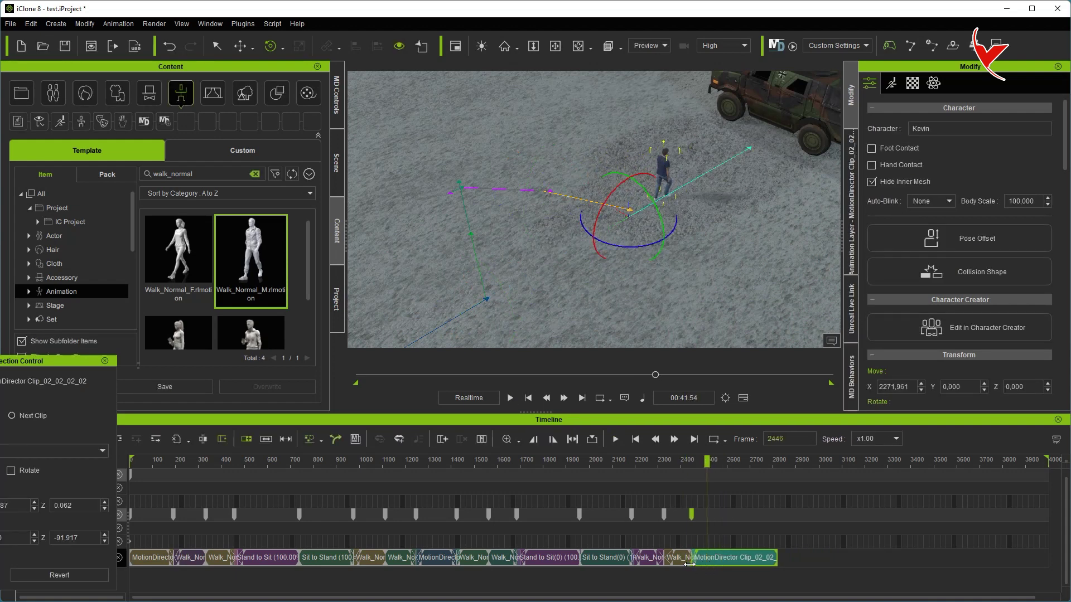
click(692, 561)
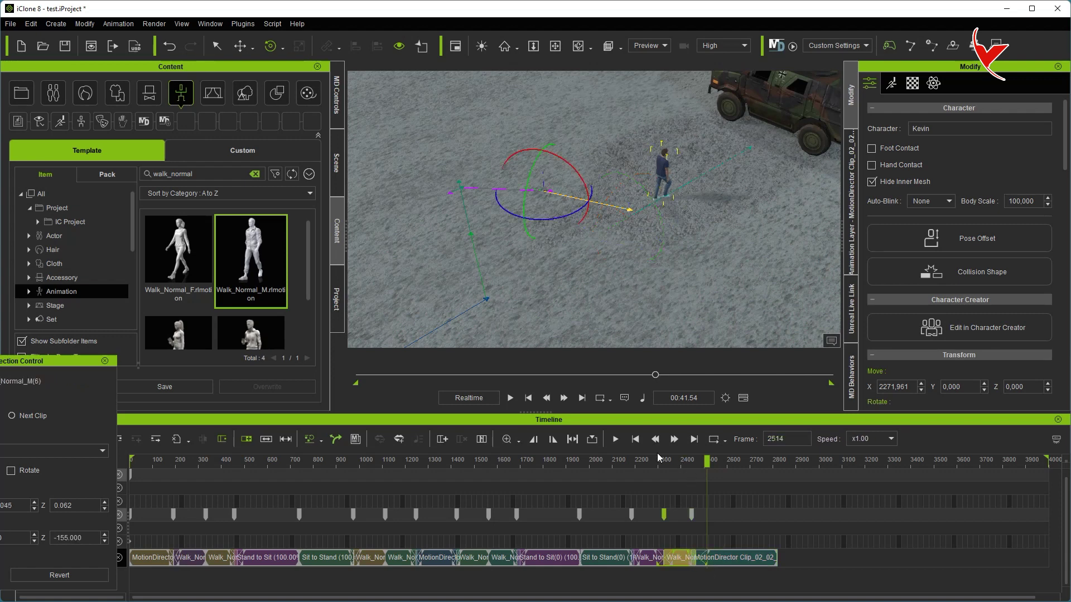
click(509, 398)
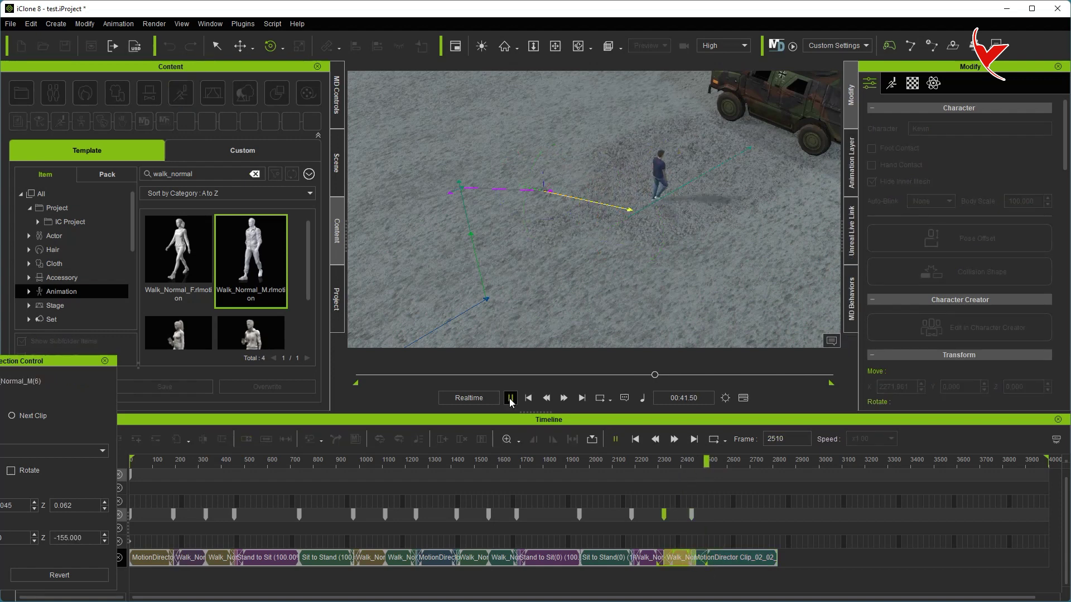
key(space)
- Nudge the final MotionDirector clip slightly later and replay the turn toward the vehicle from about frame 2417
drag(713, 562, 714, 561)
drag(712, 461, 682, 460)
click(511, 398)
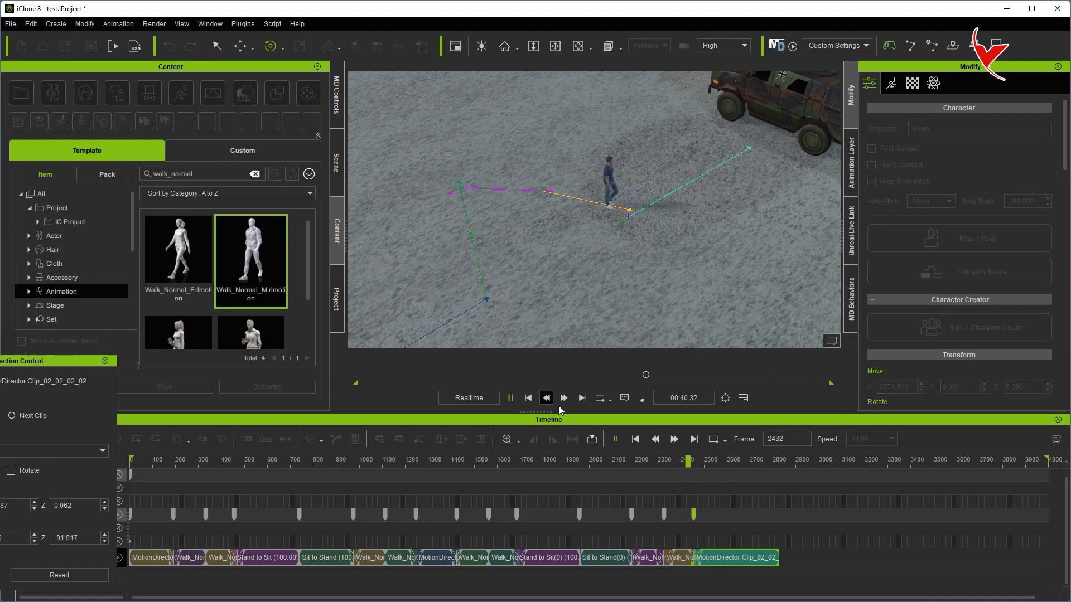
middle_drag(500, 244, 630, 245)
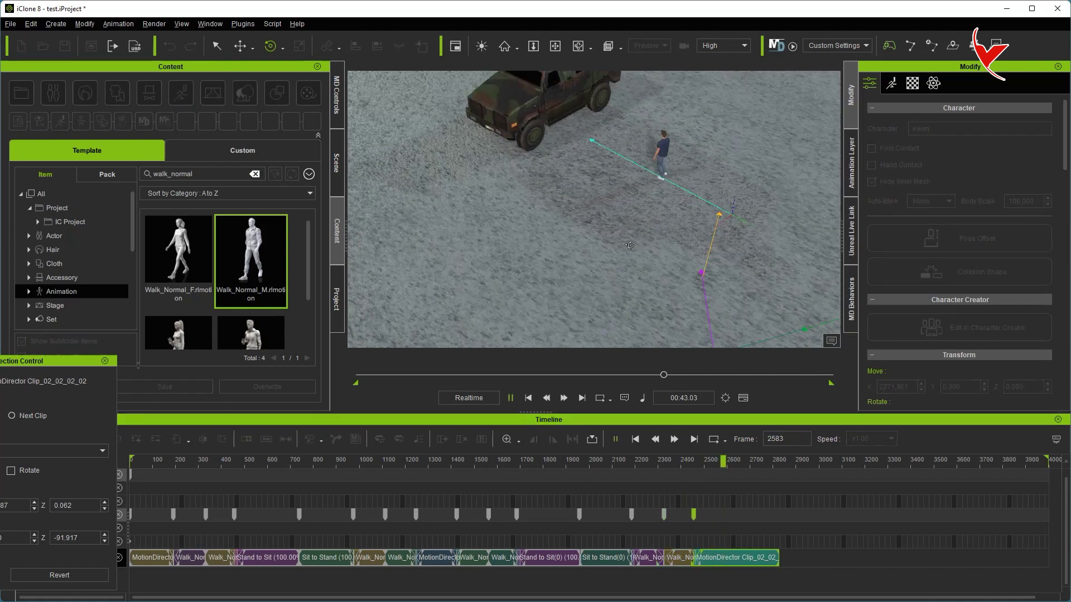
right_drag(630, 245, 658, 249)
click(685, 462)
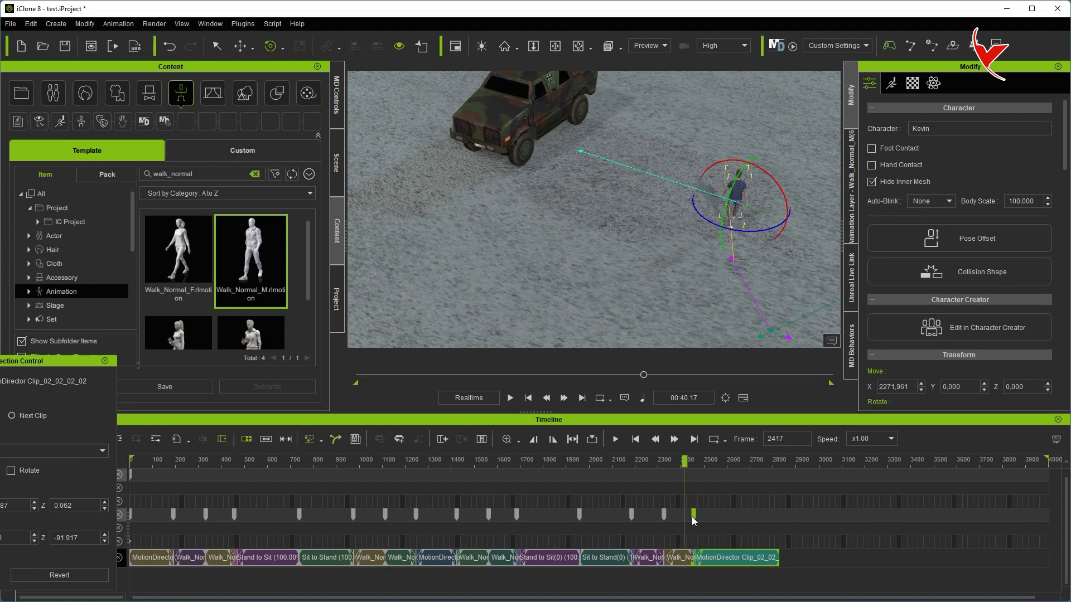
click(510, 399)
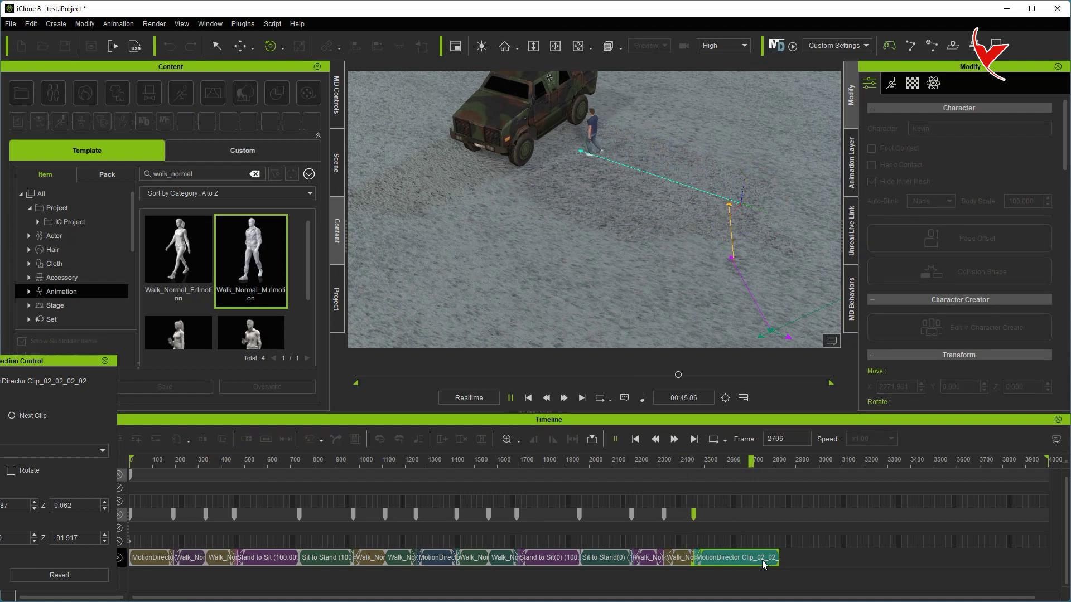
- Return to frame 0 and shift all motion clips together so the first one starts at about frame 1150
click(528, 398)
drag(809, 557, 410, 555)
scroll(534, 262, down, 2)
middle_drag(534, 262, 638, 286)
scroll(646, 257, down, 4)
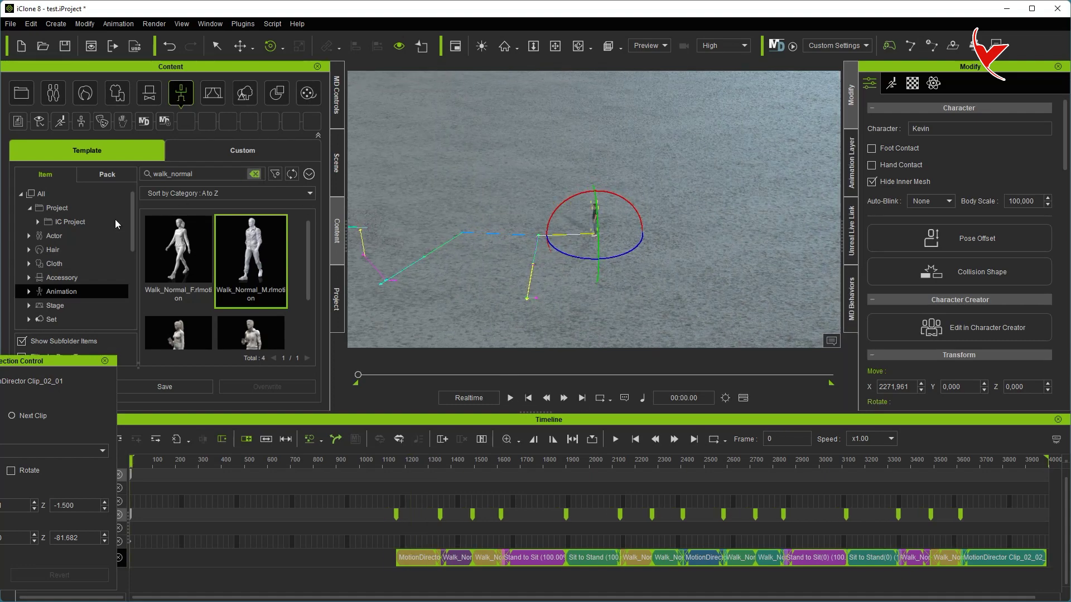
- Apply the Casual_All_M.iMD motion from the Motion Director animation pack to the character
click(107, 174)
click(65, 278)
drag(308, 227, 302, 244)
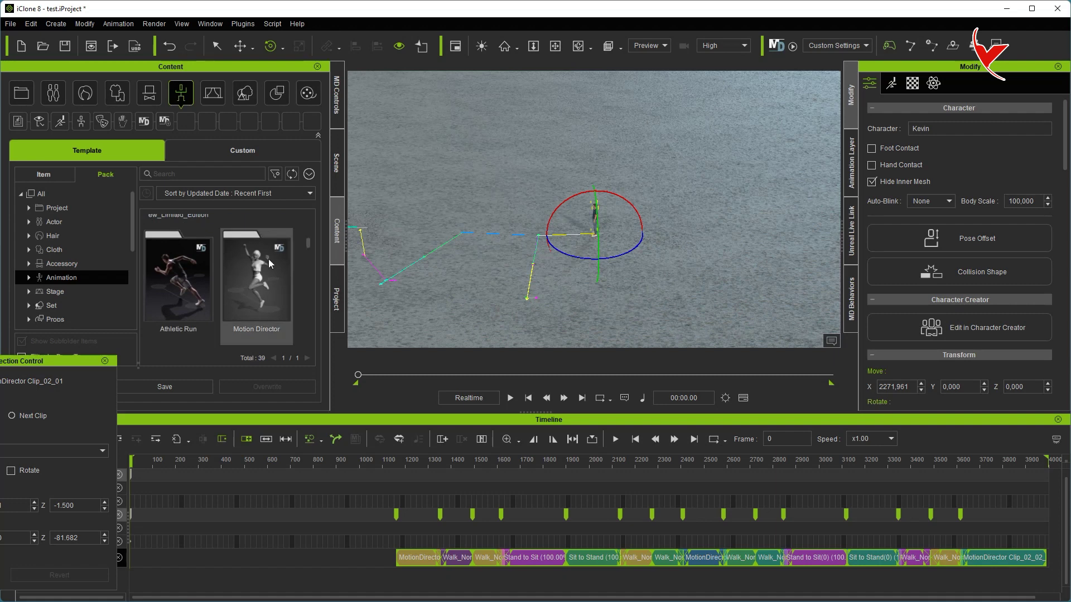
double_click(265, 287)
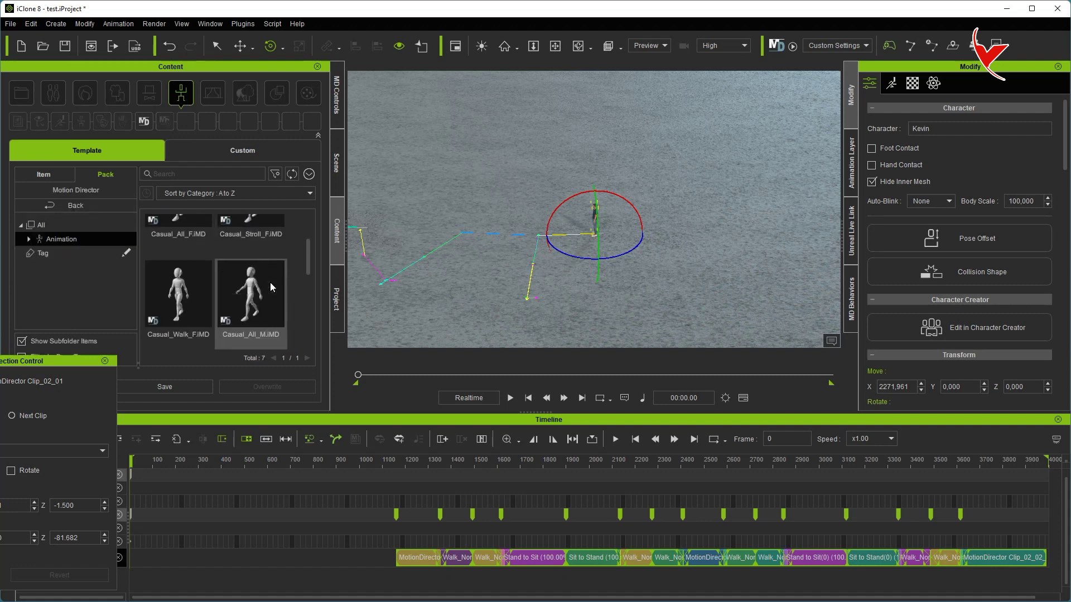
double_click(270, 282)
- Record a new Motion Director macro of the character jogging forward and turning, and stop after about ten seconds
click(338, 114)
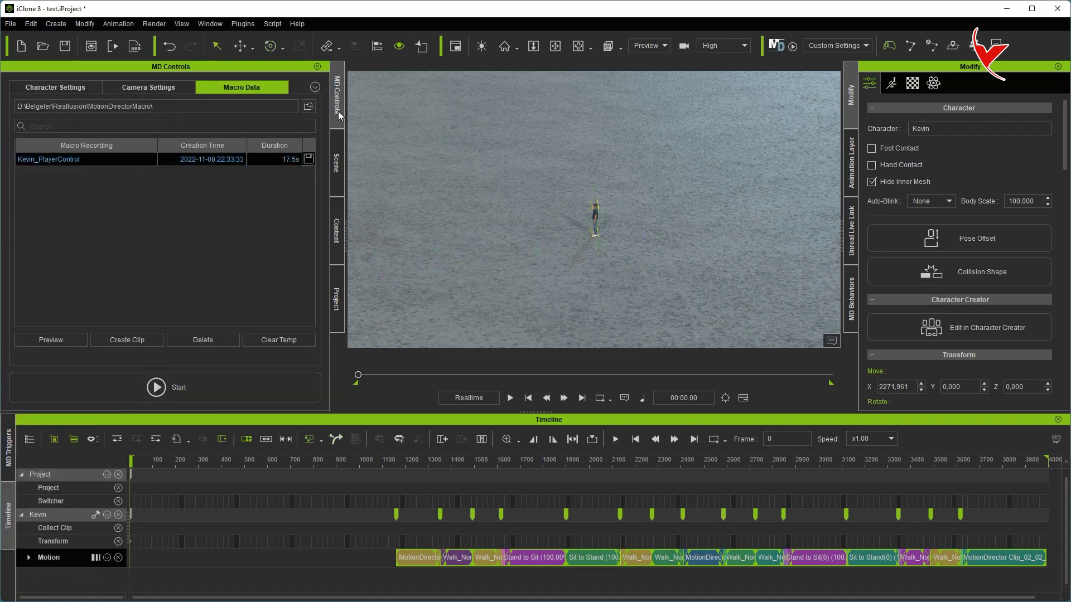
click(179, 385)
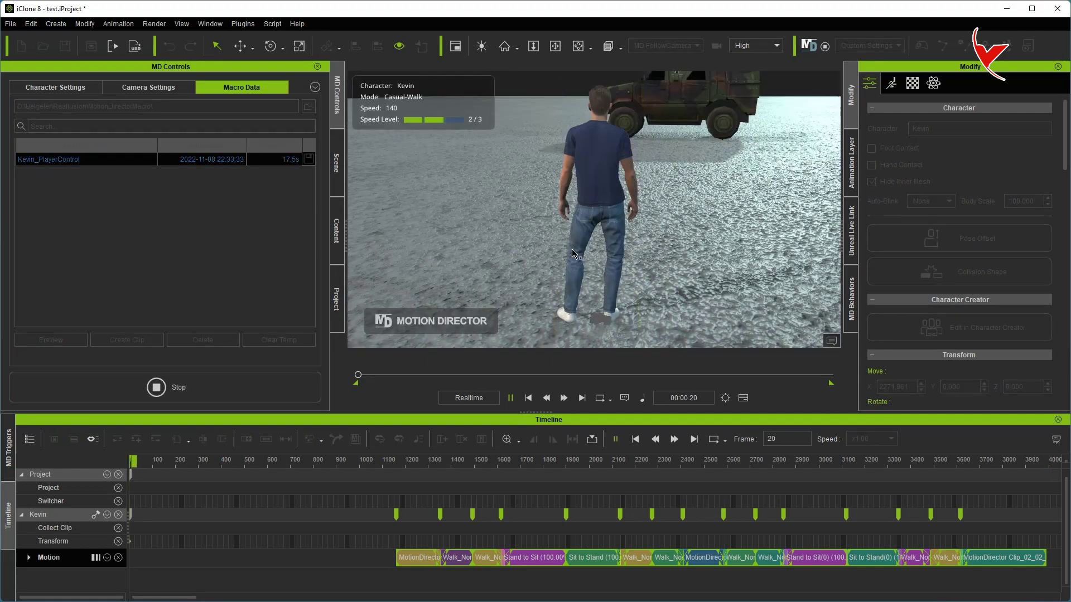
key(w)
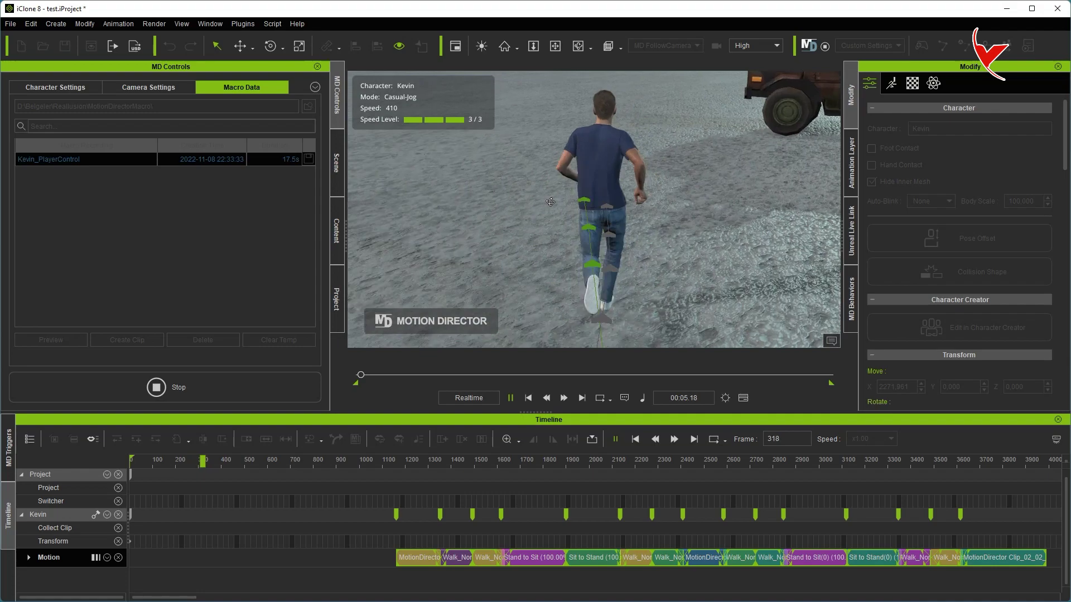
right_drag(622, 213, 478, 195)
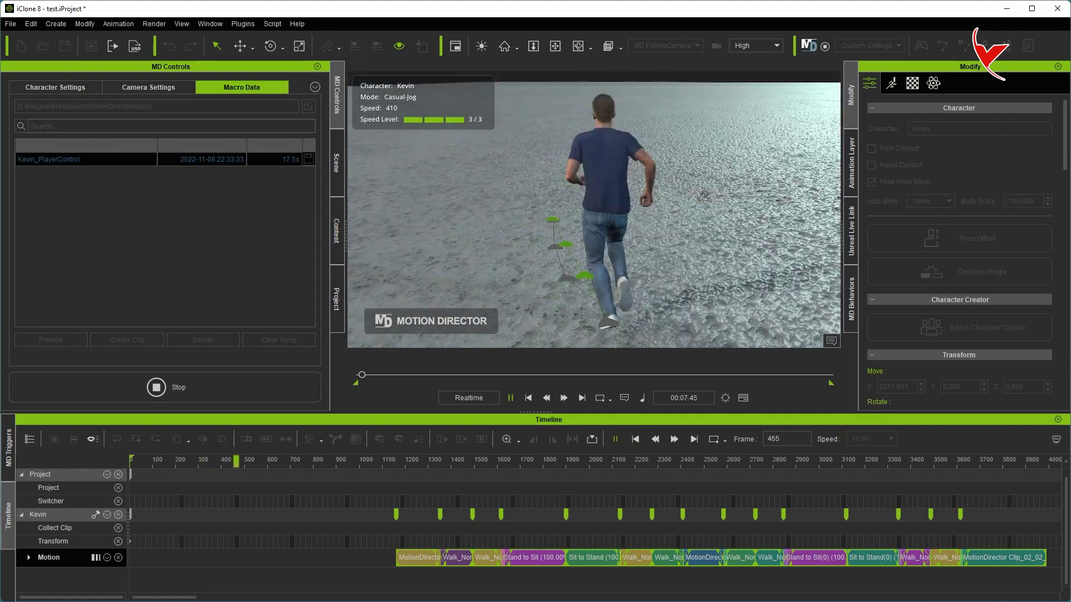
click(259, 382)
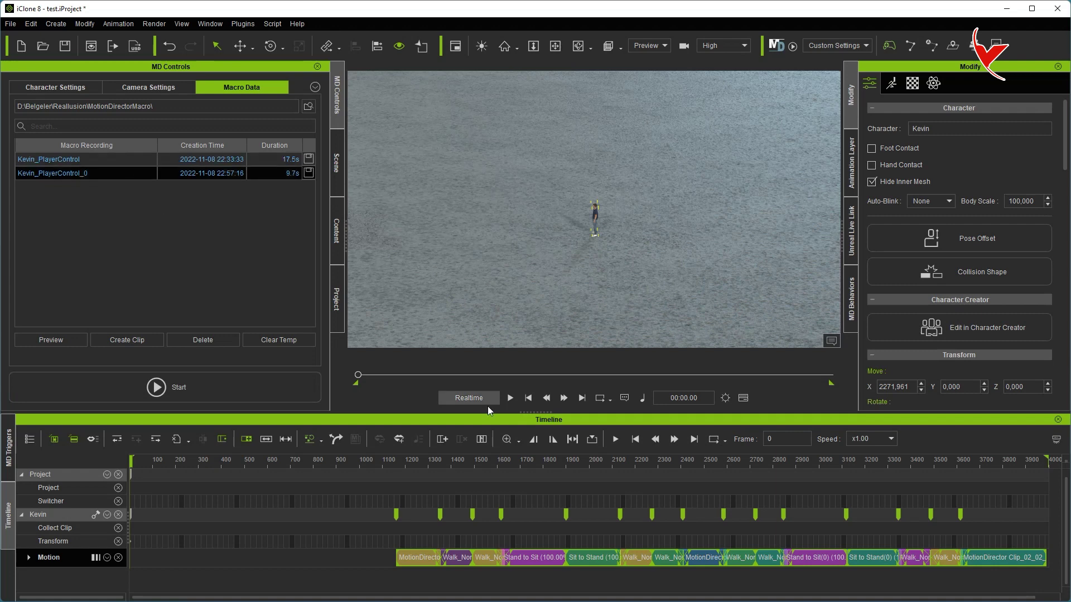
- Create a motion clip at frame 0 from the new macro recording and play it to about frame 135
click(136, 341)
click(594, 336)
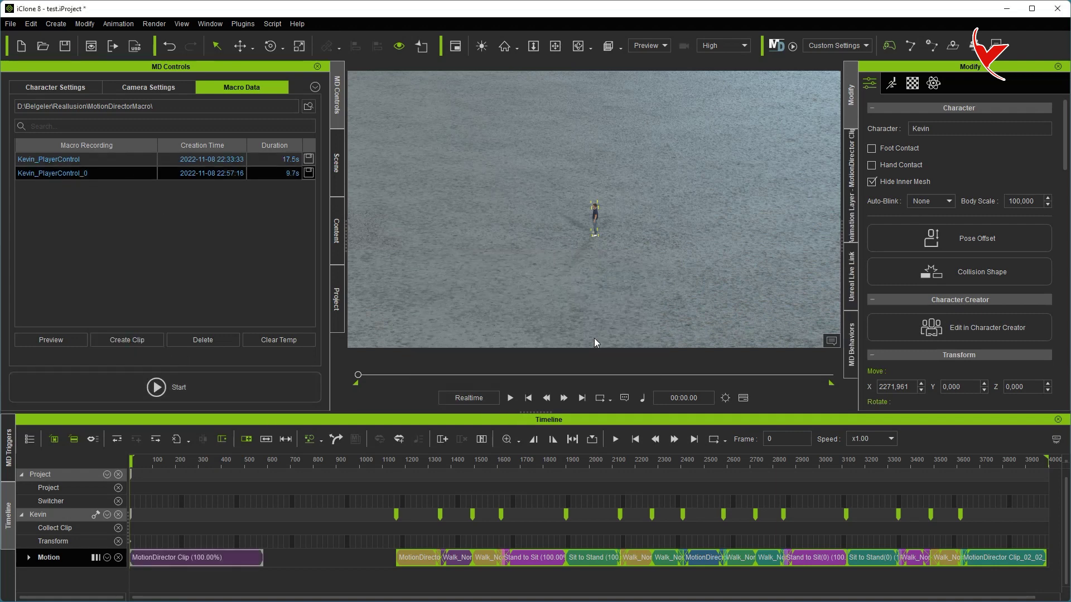
click(510, 399)
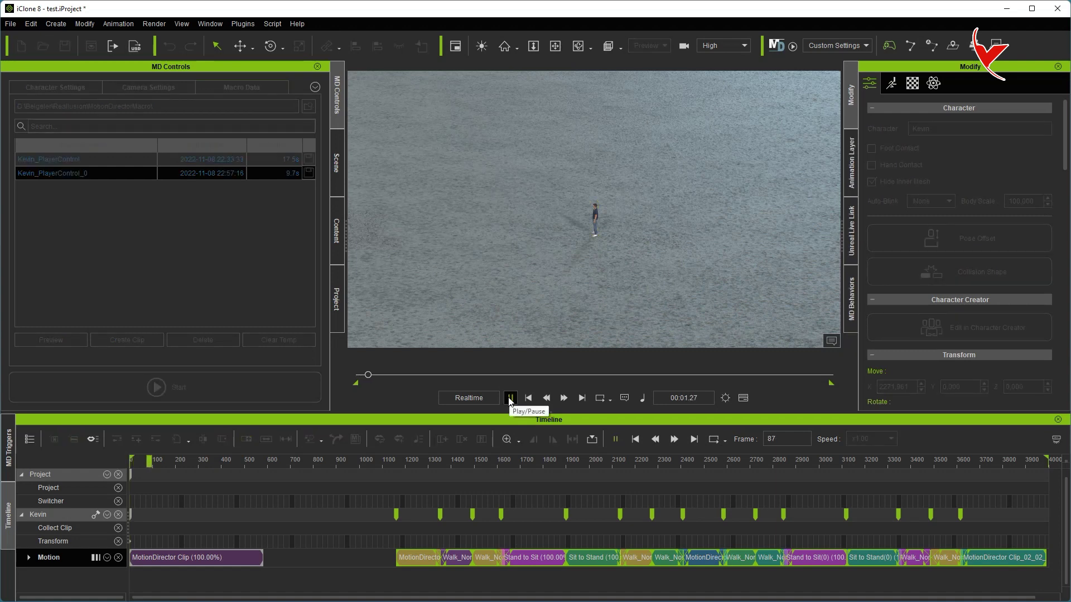
click(510, 398)
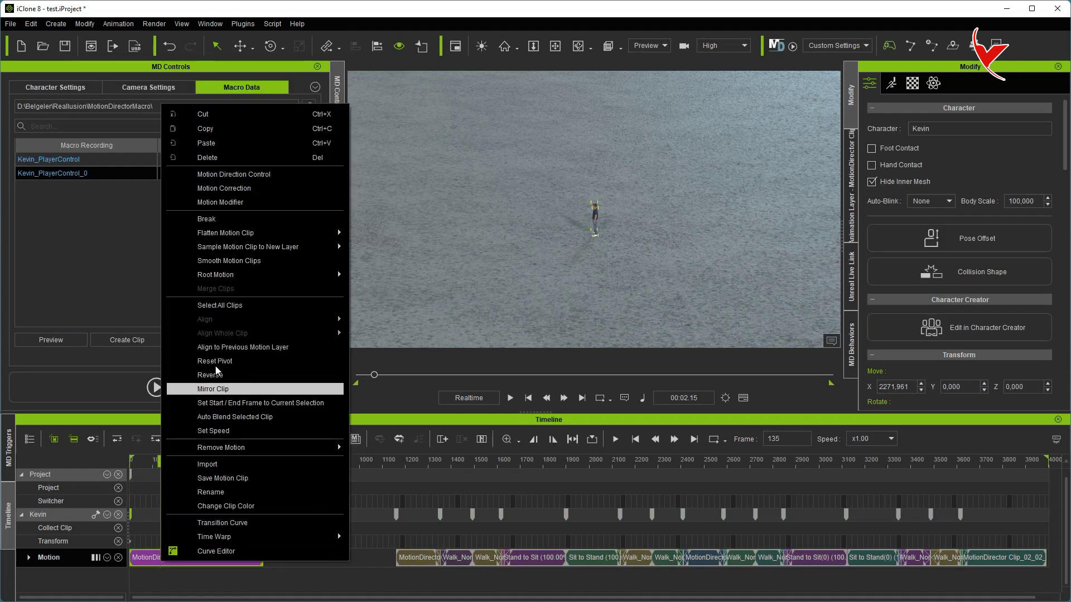
- Break the new MotionDirector clip at frame 135 and delete its first part
click(220, 219)
click(144, 557)
key(Delete)
- Move the remaining jog clip to frame 0 and shift all following clips back to about frame 444, directly after it
drag(223, 561, 181, 564)
drag(367, 561, 939, 551)
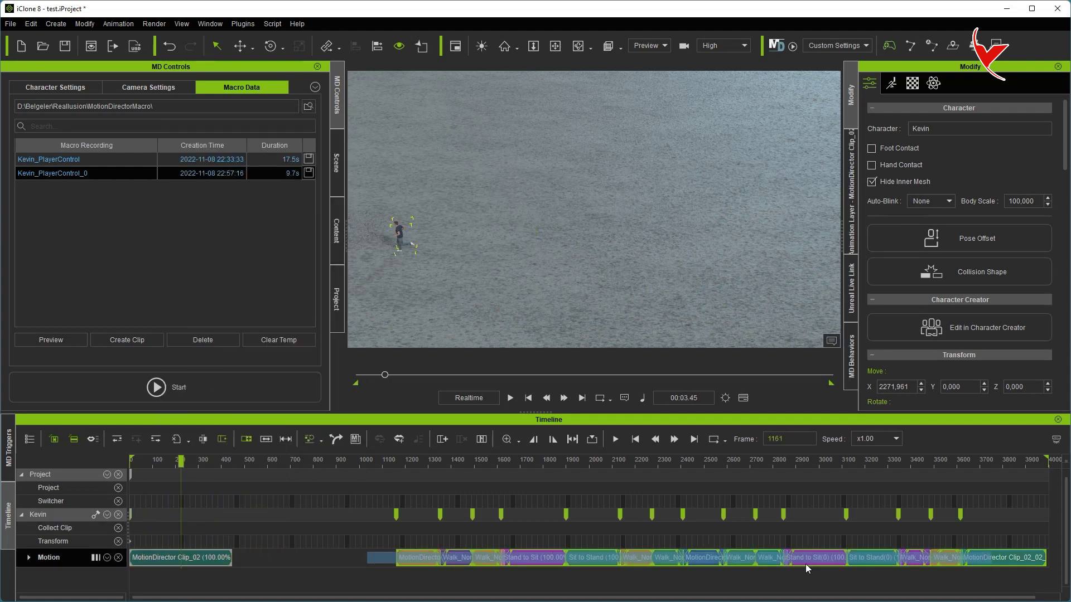
drag(413, 557, 250, 560)
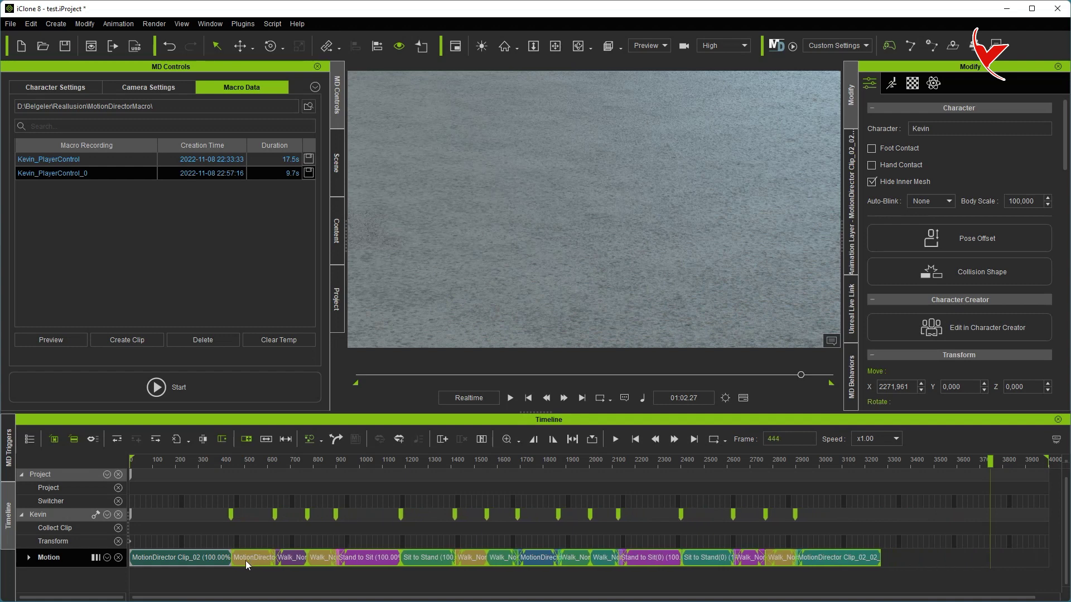
- Align MotionDirector Clip_02 to the next clip by its root with Translate and Rotate, and play from frame 0
click(204, 557)
right_click(204, 558)
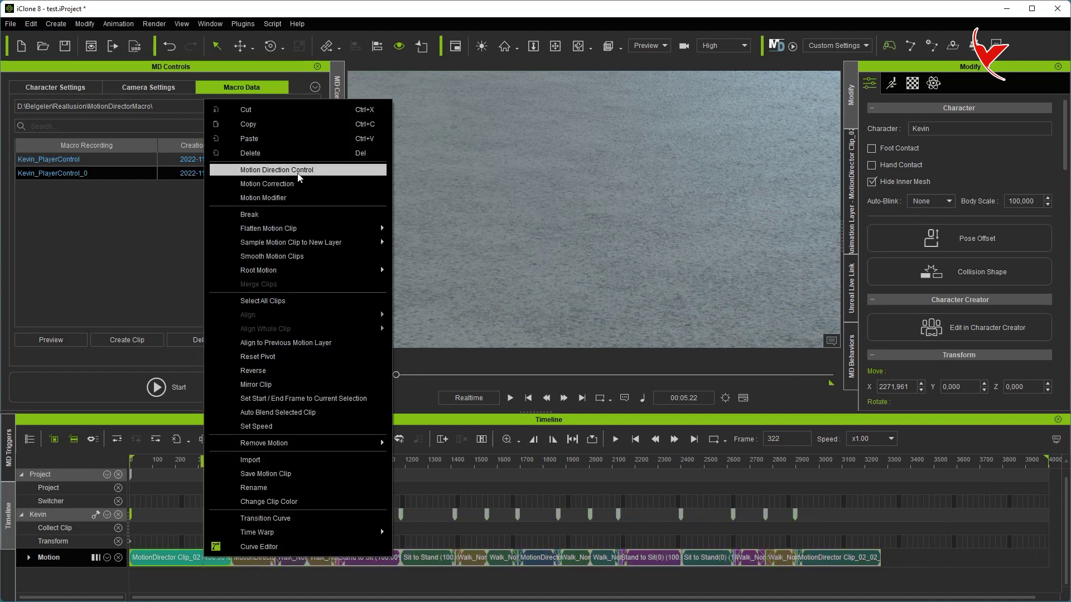
click(268, 169)
drag(57, 362, 264, 242)
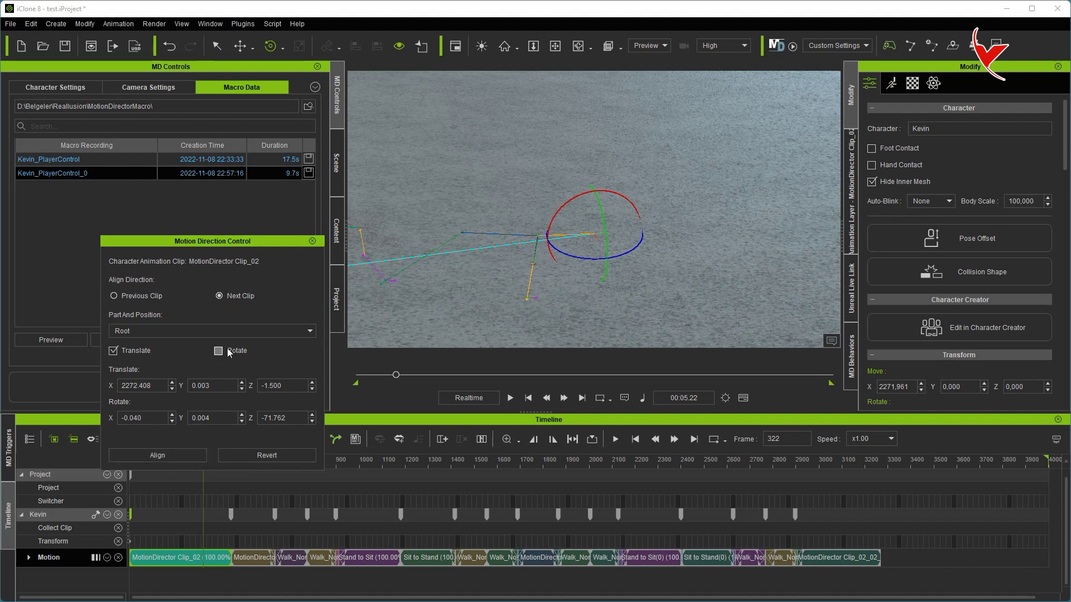
click(157, 455)
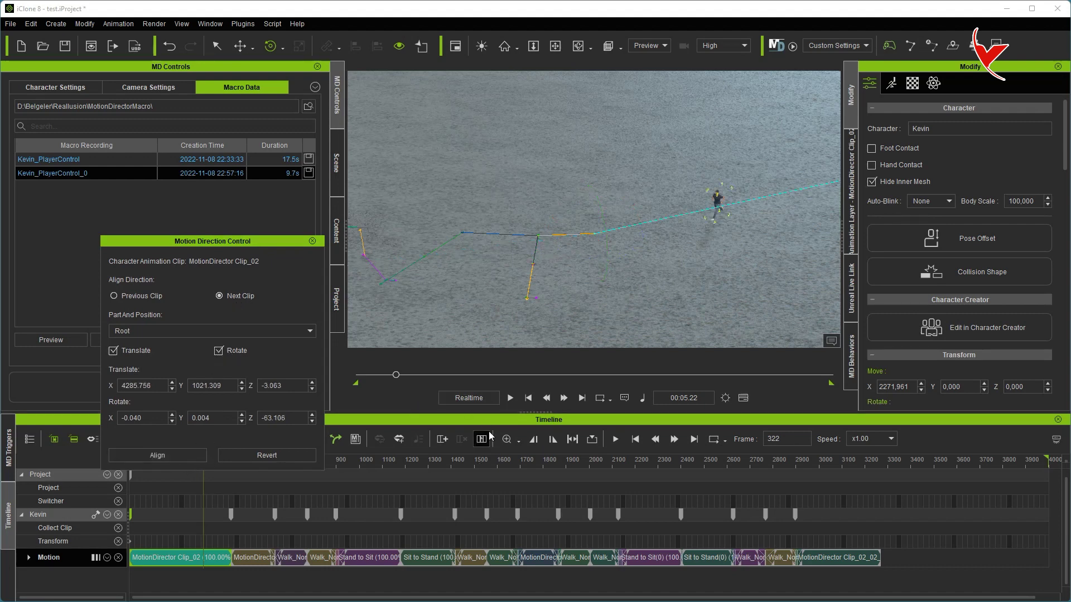
click(510, 397)
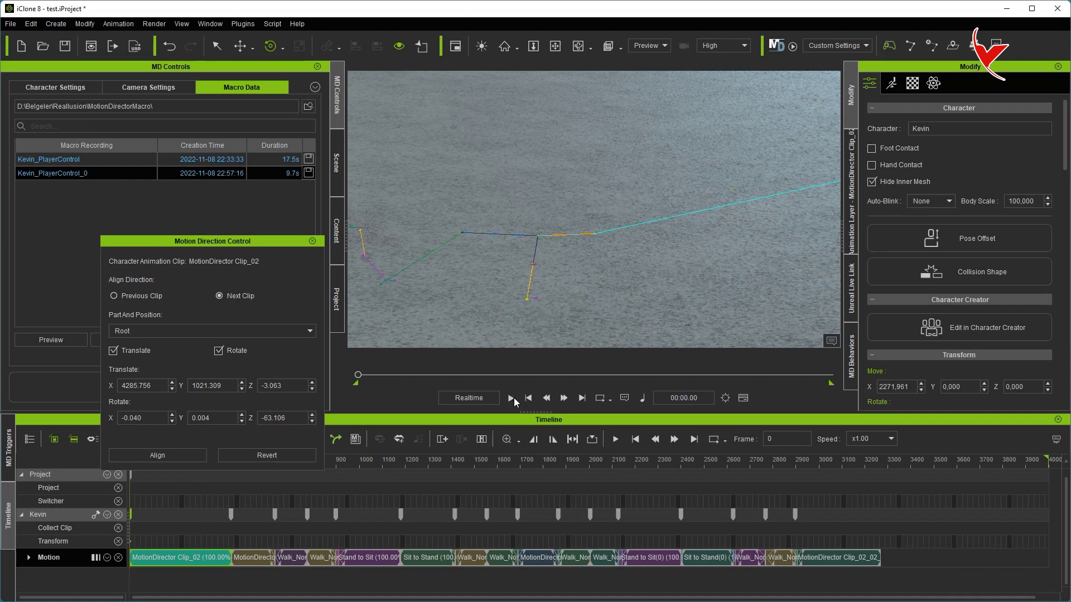
right_drag(598, 276, 748, 249)
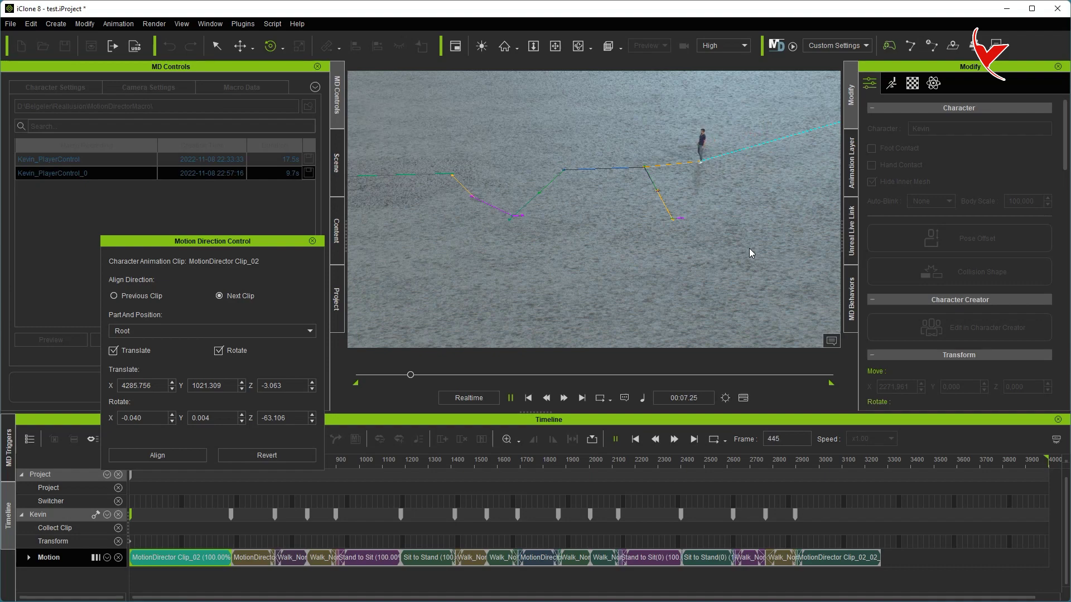
- Shift all clips after the opening jog clip earlier so they overlap its end at about frame 403, and play the transition
drag(424, 375, 404, 379)
drag(241, 243, 189, 223)
mouse_move(219, 461)
mouse_down()
mouse_move(243, 462)
mouse_move(220, 466)
mouse_move(233, 472)
mouse_up()
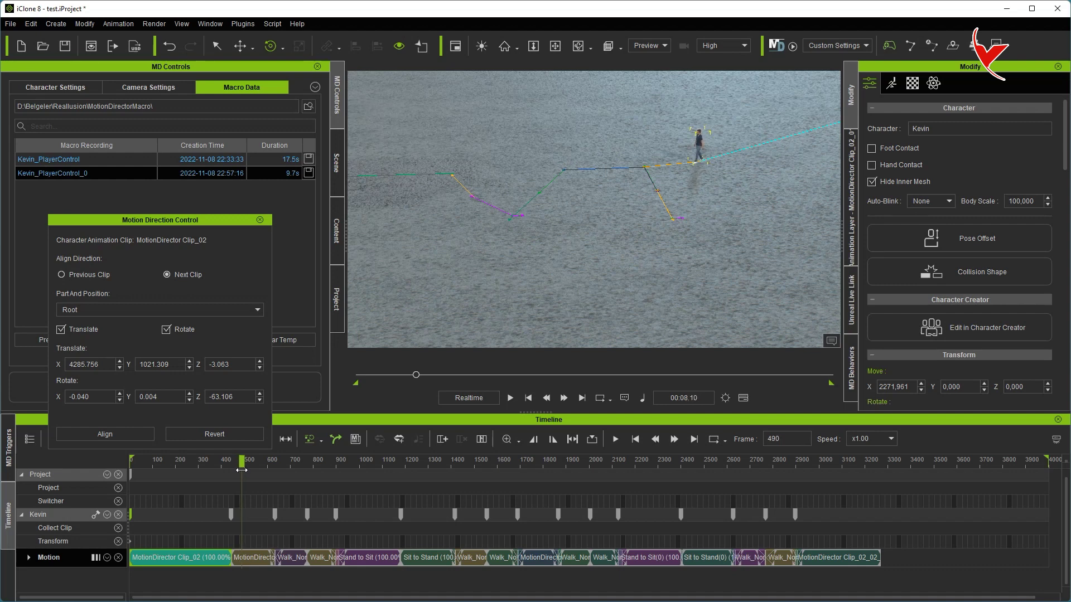
click(245, 563)
drag(256, 544, 511, 573)
drag(901, 561, 242, 558)
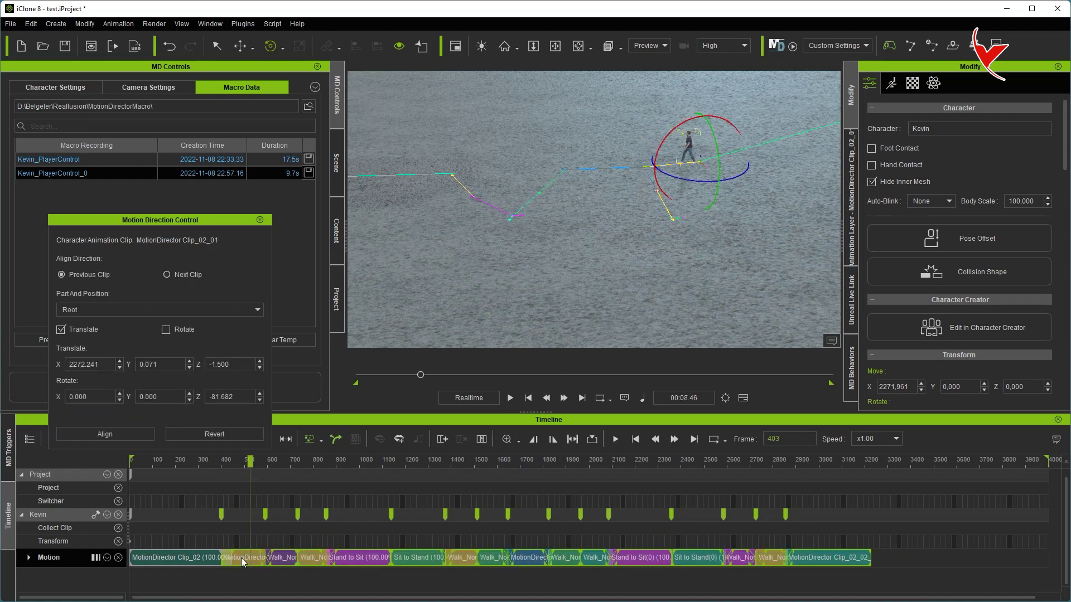
click(509, 397)
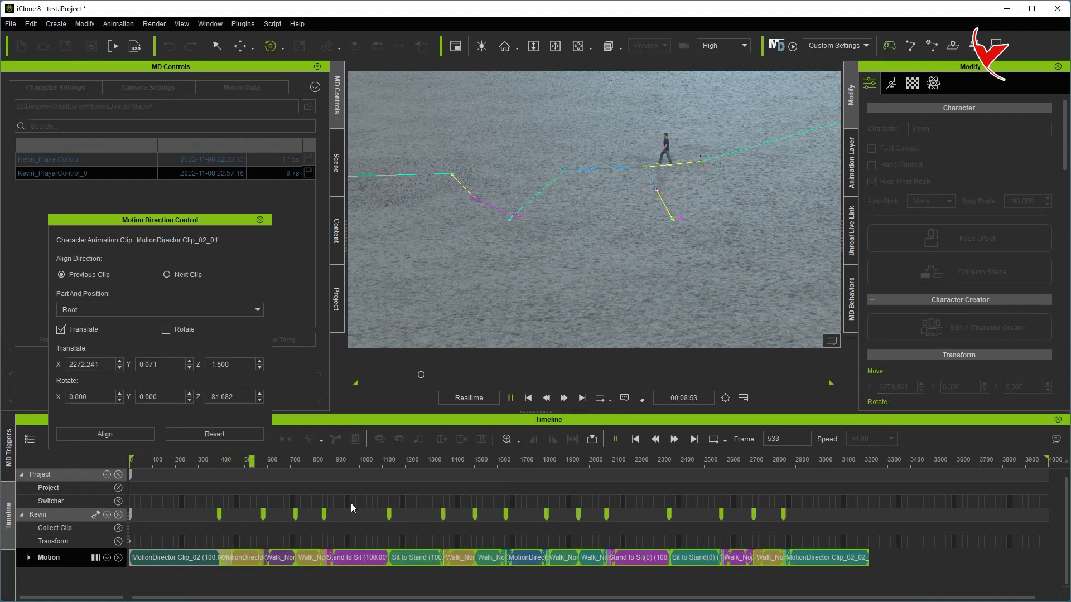
- Move the following clips slightly later to shorten their overlap with the jog clip, and replay the transition
drag(247, 558, 257, 558)
click(225, 463)
click(510, 398)
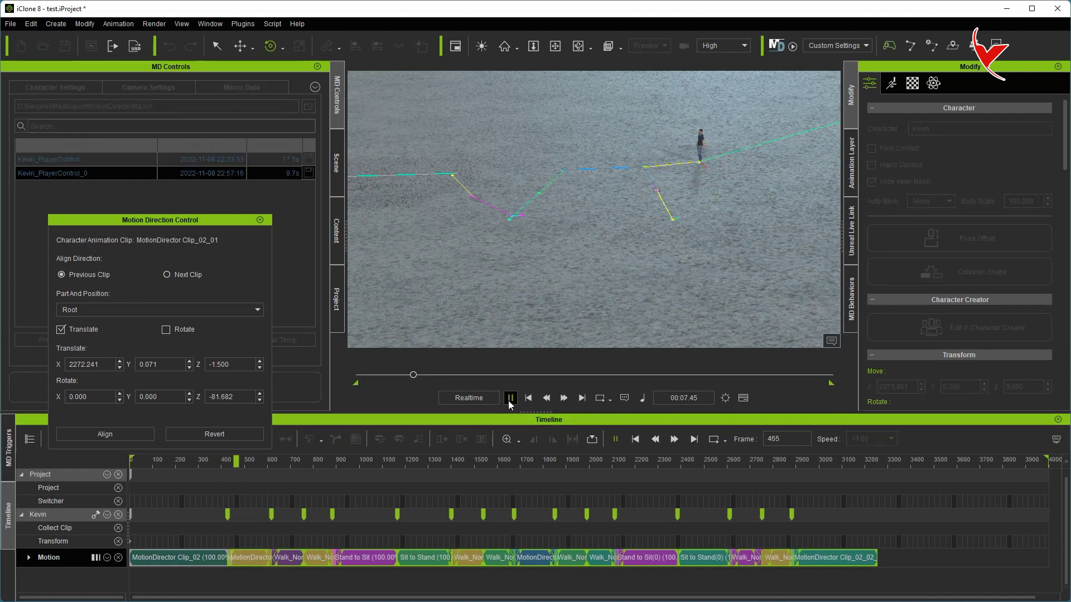
- Break MotionDirector Clip_02_01 at frame 485 and delete its first part
click(242, 559)
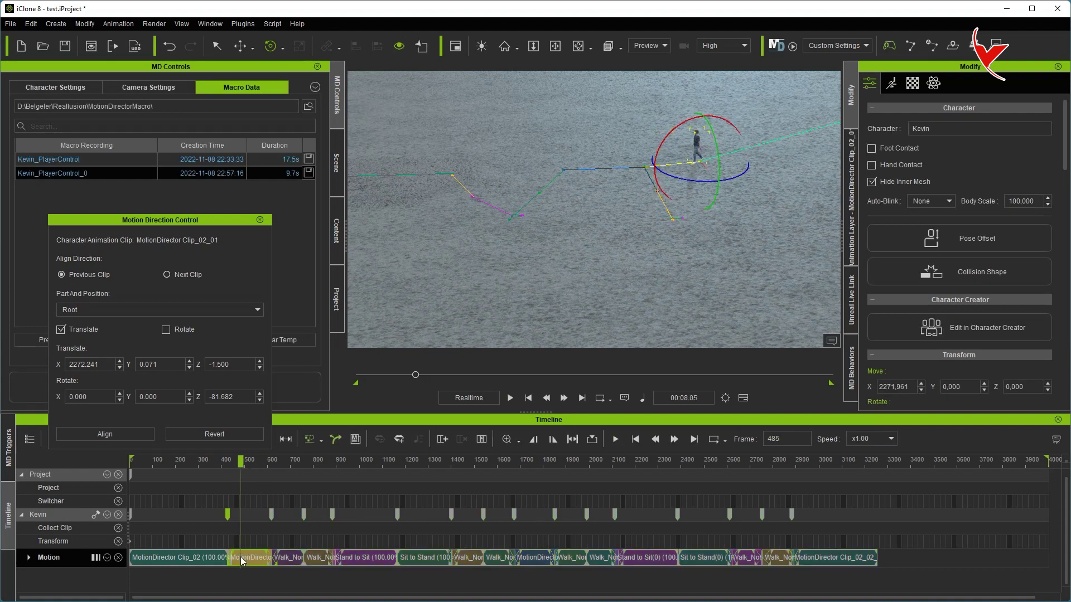
right_click(241, 558)
click(268, 213)
click(236, 566)
key(Delete)
- Move all following clips earlier to overlap the jog clip's end slightly, and realign MotionDirector Clip_02 to the next clip by its root
drag(249, 542, 819, 583)
drag(312, 556, 205, 558)
click(205, 558)
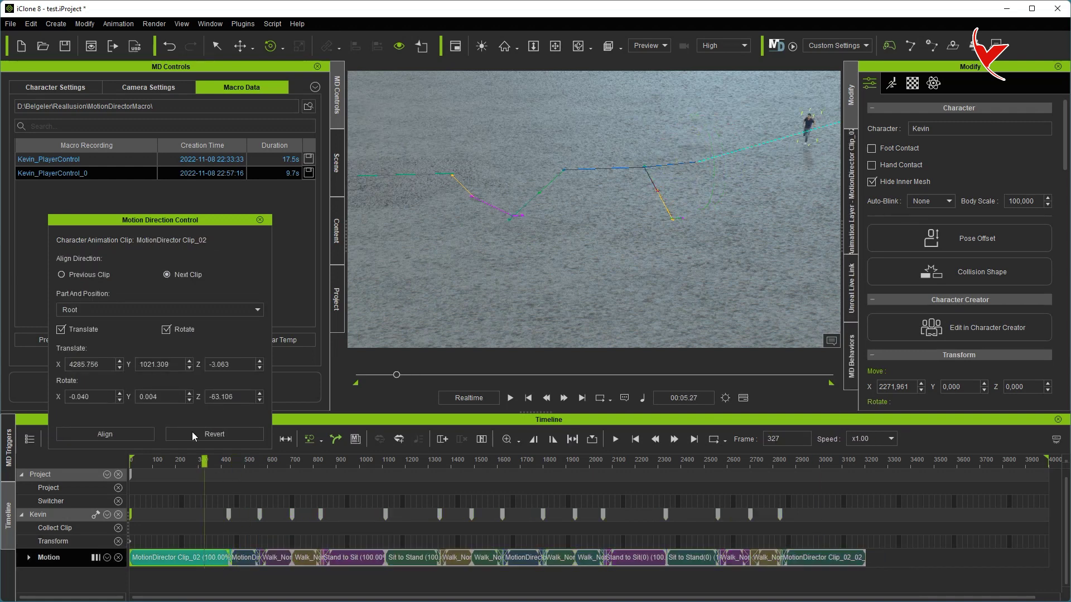
click(509, 399)
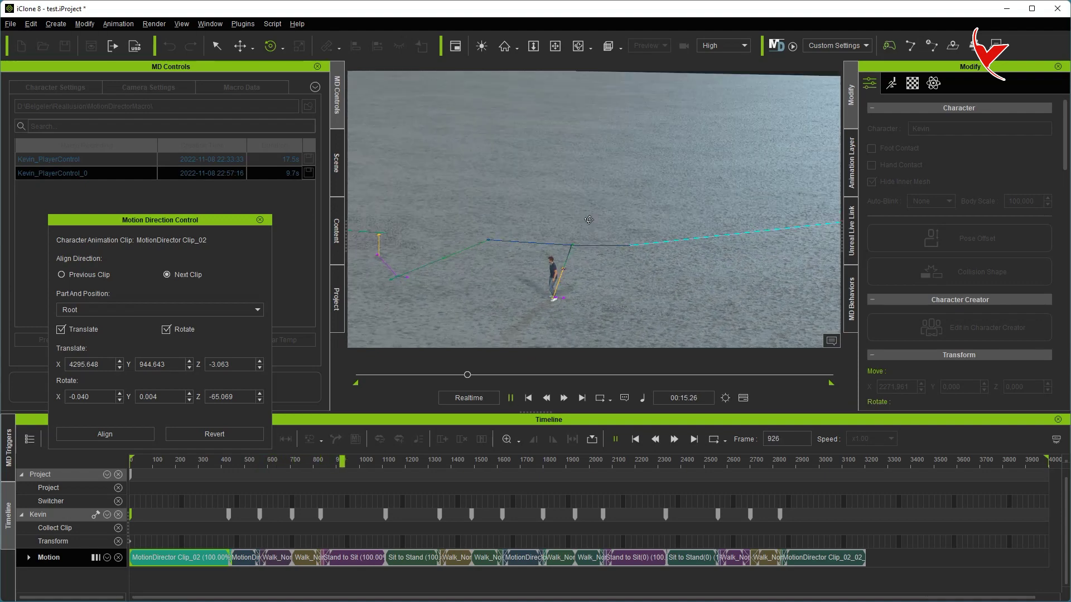
click(260, 220)
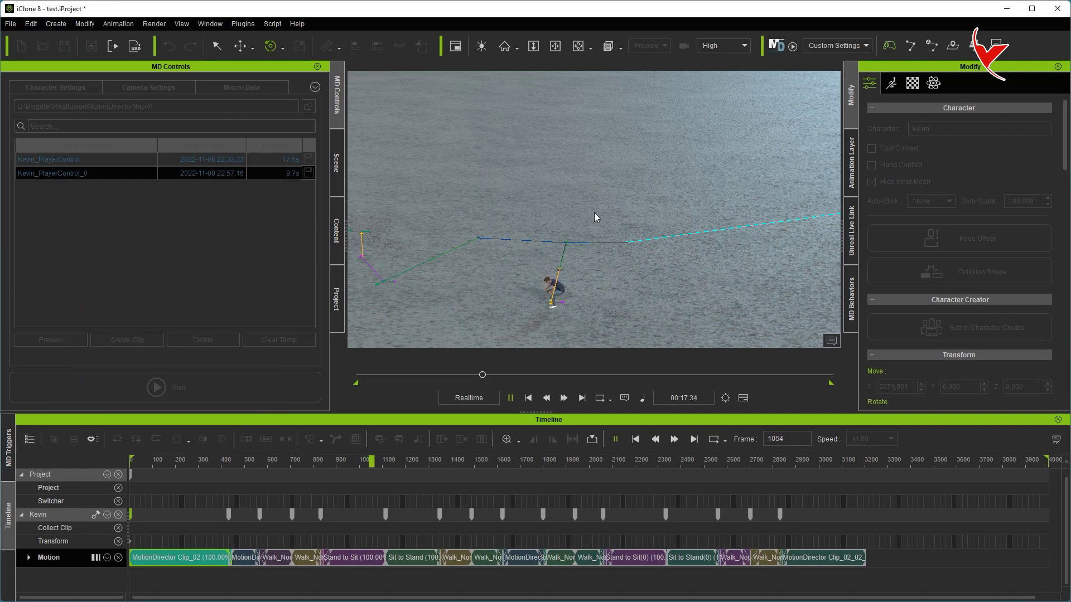